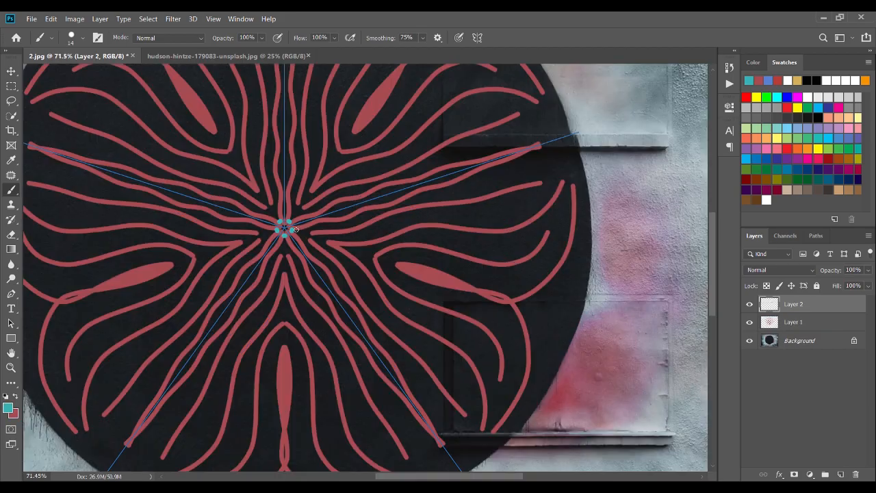
# Paint teal radial symmetry strokes between the red lines of the mandala on Layer 2.
pyautogui.moveTo(295, 230); pyautogui.dragTo(505, 178)
pyautogui.moveTo(337, 239)
pyautogui.mouseDown()
pyautogui.moveTo(446, 210)
pyautogui.moveTo(487, 212)
pyautogui.mouseUp()
pyautogui.moveTo(388, 259)
pyautogui.mouseDown()
pyautogui.moveTo(425, 253)
pyautogui.moveTo(414, 287)
pyautogui.moveTo(438, 259)
pyautogui.mouseUp()
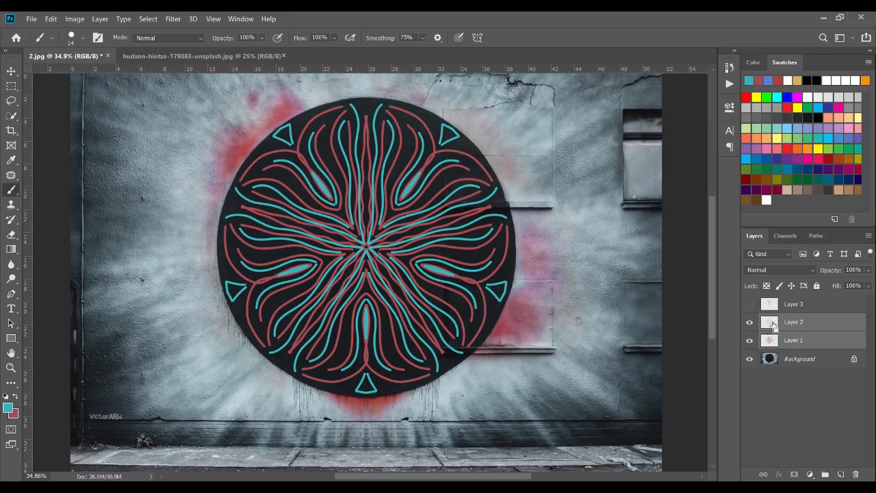
# Merge the red and teal mandala layers and shift the clipped wood texture sideways over the line pattern.
pyautogui.hotkey('ctrl', 'e')
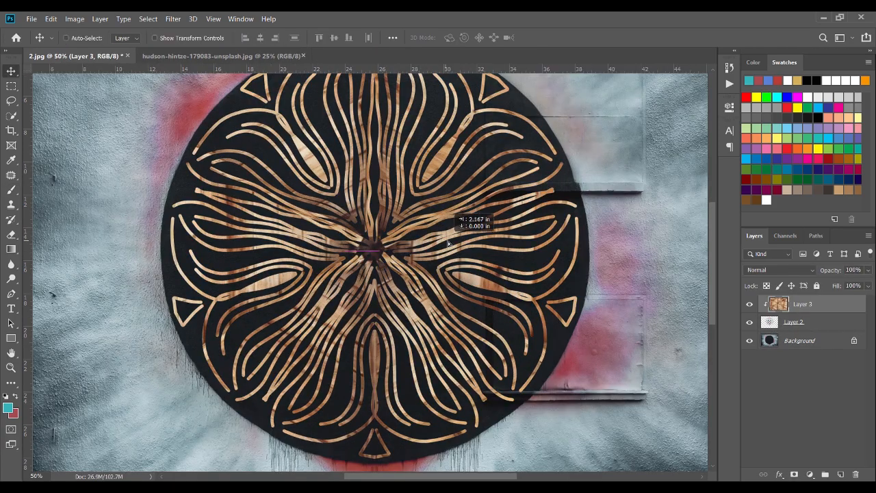
pyautogui.moveTo(448, 244); pyautogui.dragTo(451, 244)
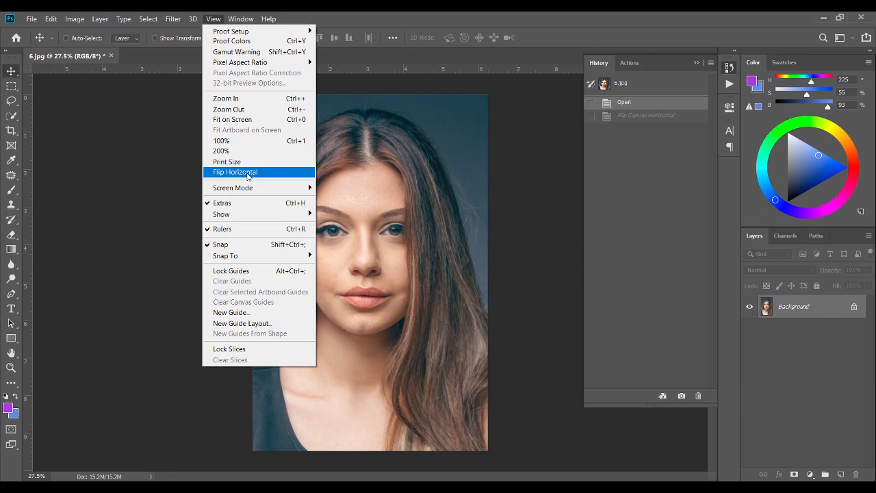
# Flip the portrait's view horizontally and narrow the woman's nose with Face-Aware Liquify.
pyautogui.click(247, 172)
pyautogui.hotkey('shift', 'ctrl', 'x')
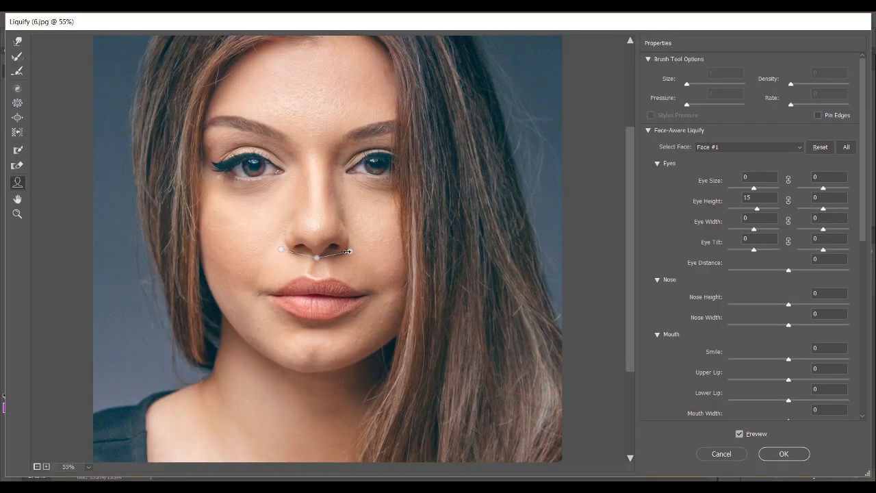
pyautogui.moveTo(342, 252); pyautogui.dragTo(314, 252)
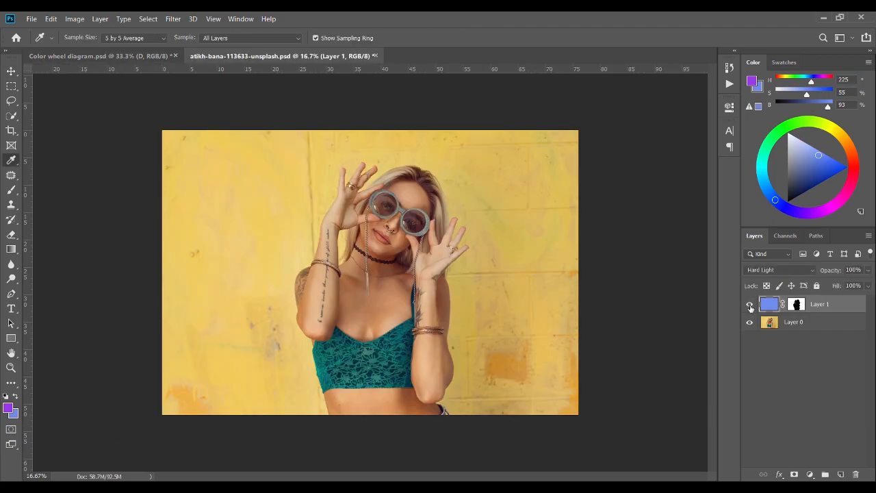
# Toggle the visibility of the masked blue Hard Light layer above the woman's photo.
pyautogui.click(750, 305)
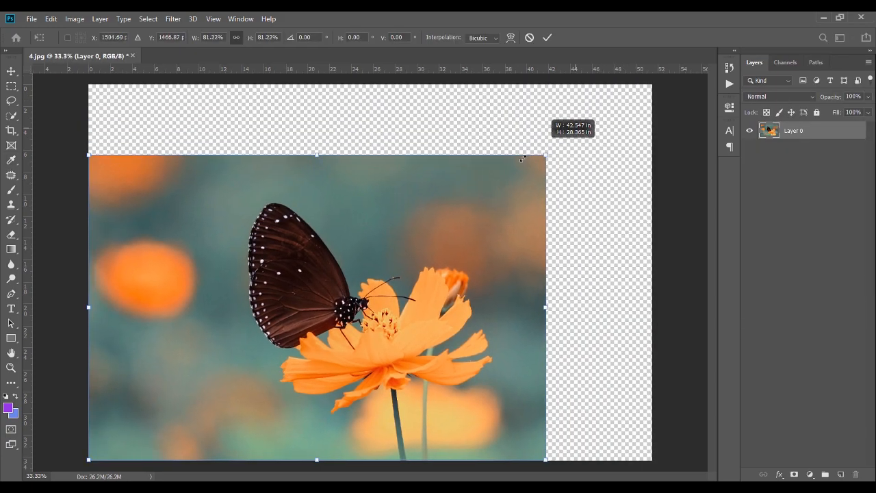
# Scale the butterfly photo layer proportionally with Free Transform, entering 200/3 as the height.
pyautogui.moveTo(559, 135); pyautogui.dragTo(602, 125)
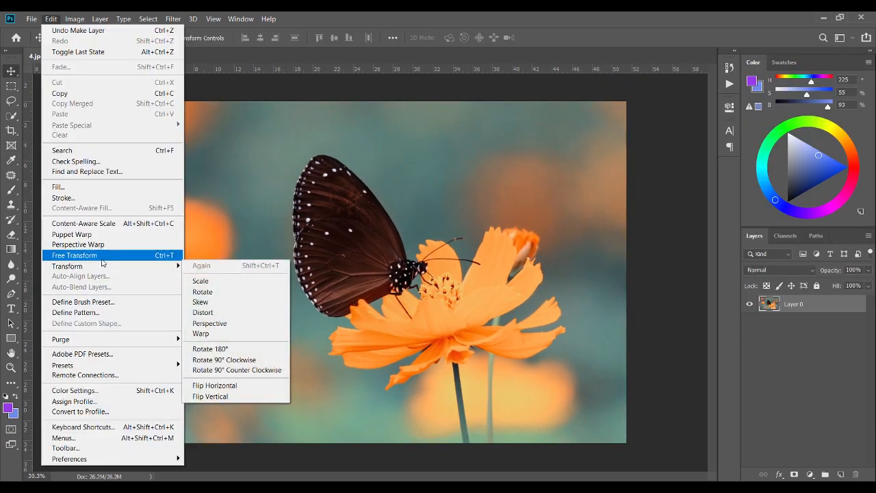
pyautogui.click(102, 258)
pyautogui.scroll(-2, 102, 257)
pyautogui.moveTo(445, 126); pyautogui.dragTo(499, 170)
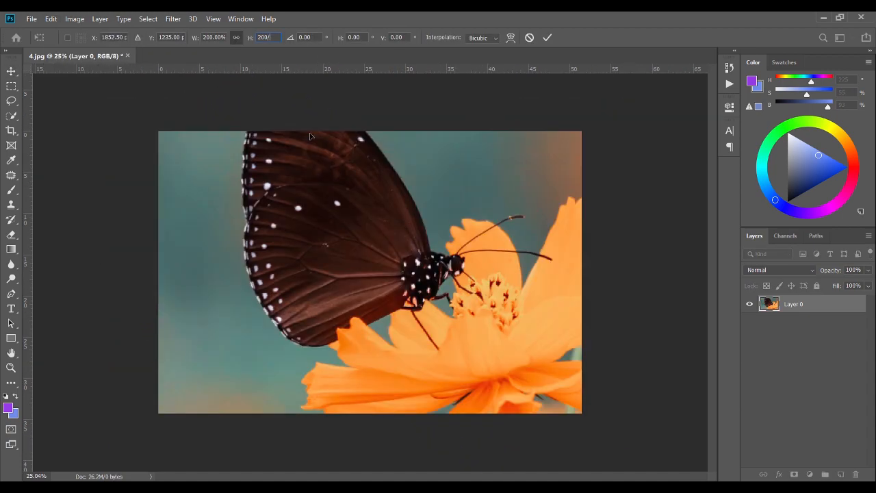
pyautogui.write('3')
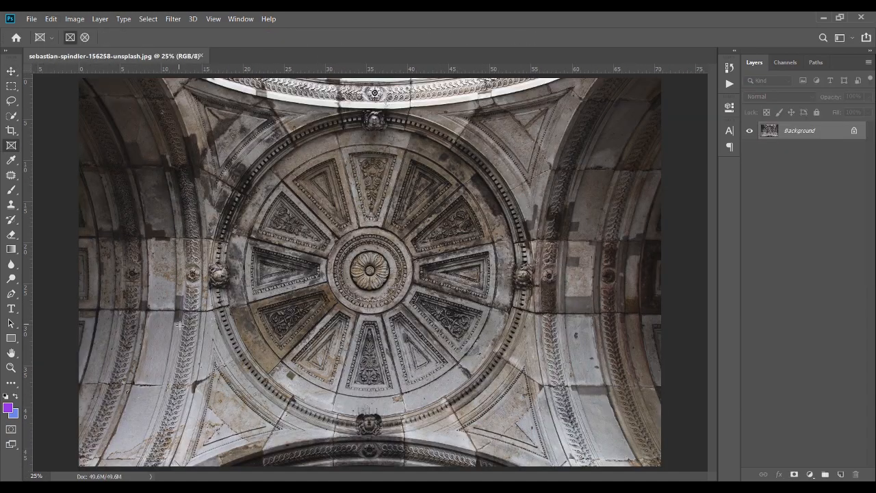
# Draw a wide rectangular frame across the lower part of the ceiling photo and reposition the black-circle wall image inside it.
pyautogui.moveTo(178, 327); pyautogui.dragTo(597, 438)
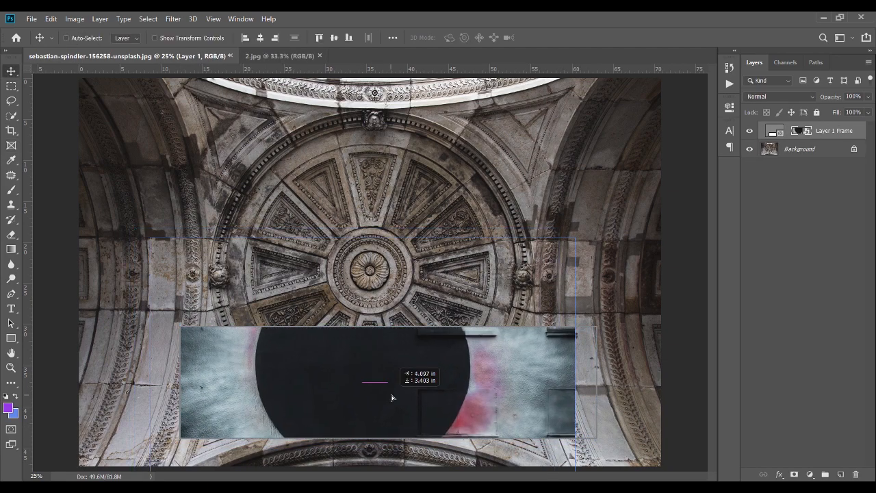
pyautogui.moveTo(391, 395); pyautogui.dragTo(418, 403)
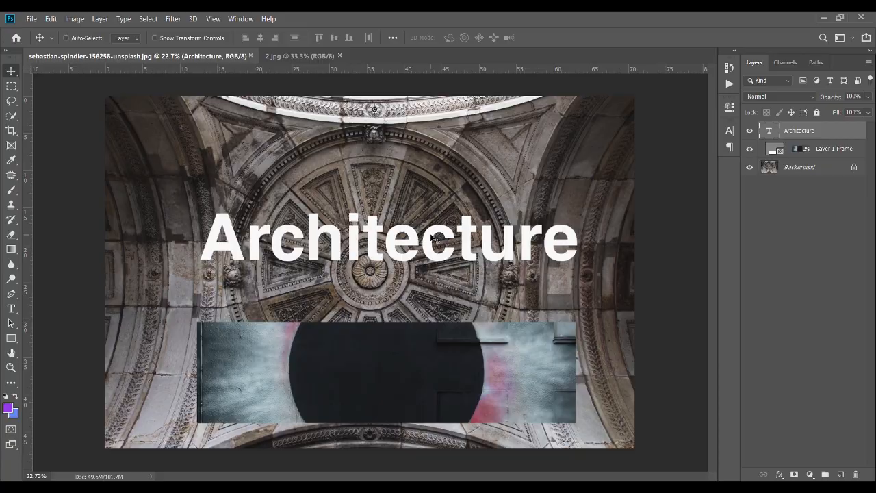
# Move the Architecture title down toward the framed image and clip the wall photo on Layer 2 to the text.
pyautogui.moveTo(432, 237); pyautogui.dragTo(433, 282)
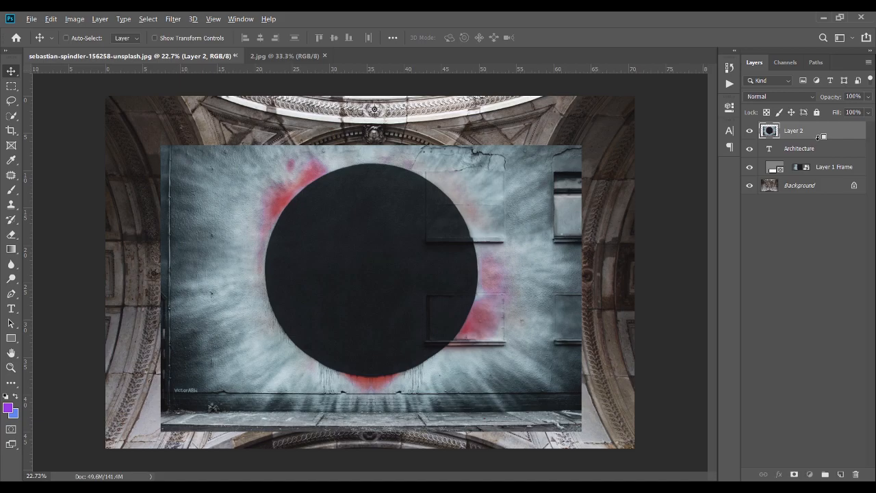
pyautogui.keyDown('alt'); pyautogui.click(819, 139); pyautogui.keyUp('alt')
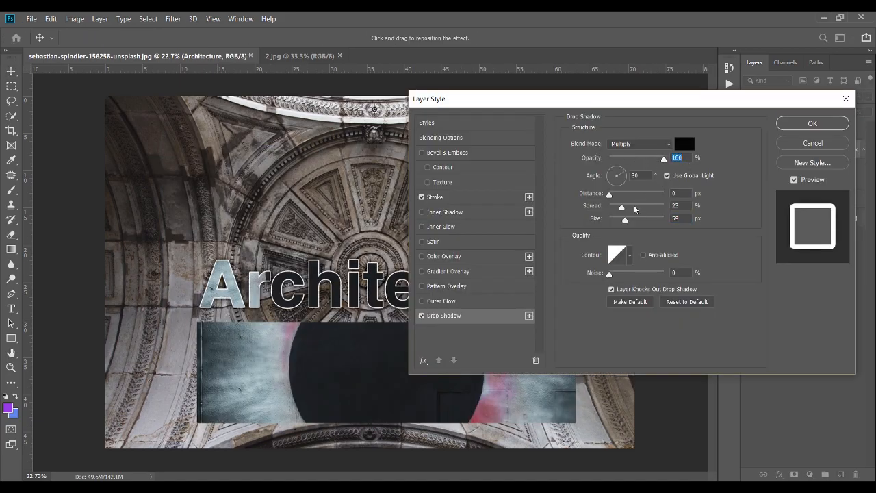
# Adjust the Drop Shadow size and spread in the Architecture text's layer style.
pyautogui.moveTo(624, 220); pyautogui.dragTo(619, 208)
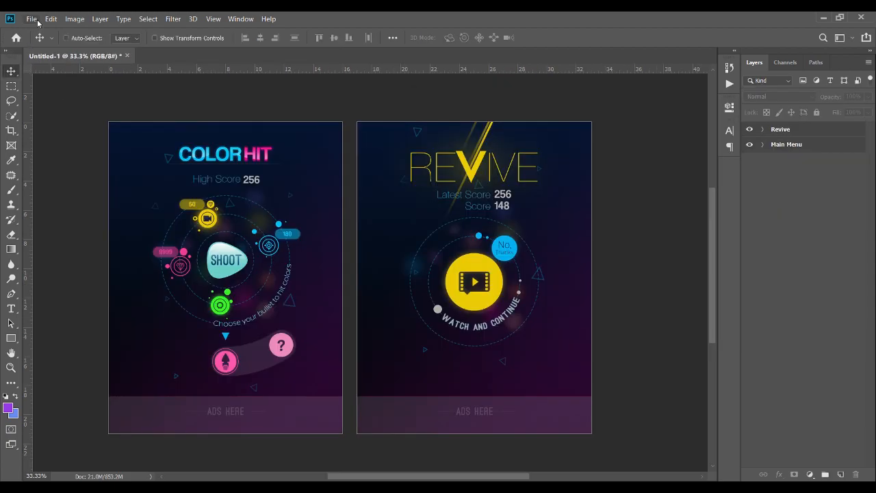
# Open Export As for the game screens document and select both the Revive and Main Menu artboards.
pyautogui.click(36, 20)
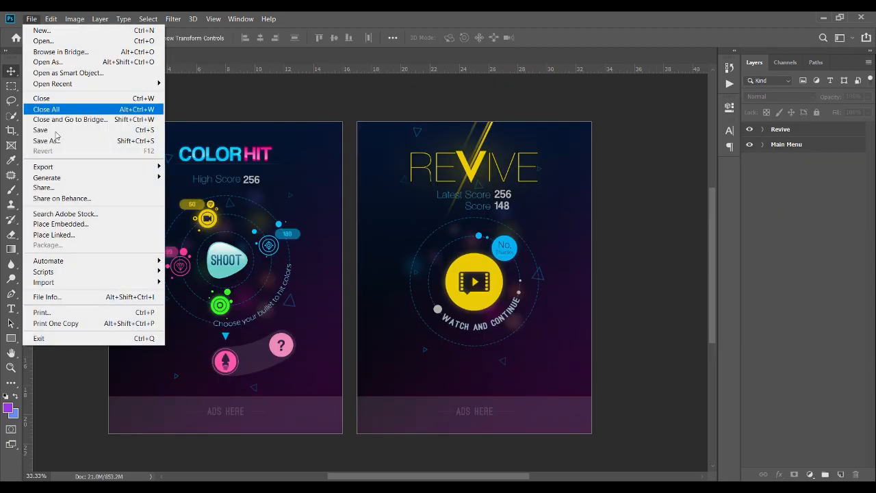
pyautogui.moveTo(93, 170)
pyautogui.click(226, 178)
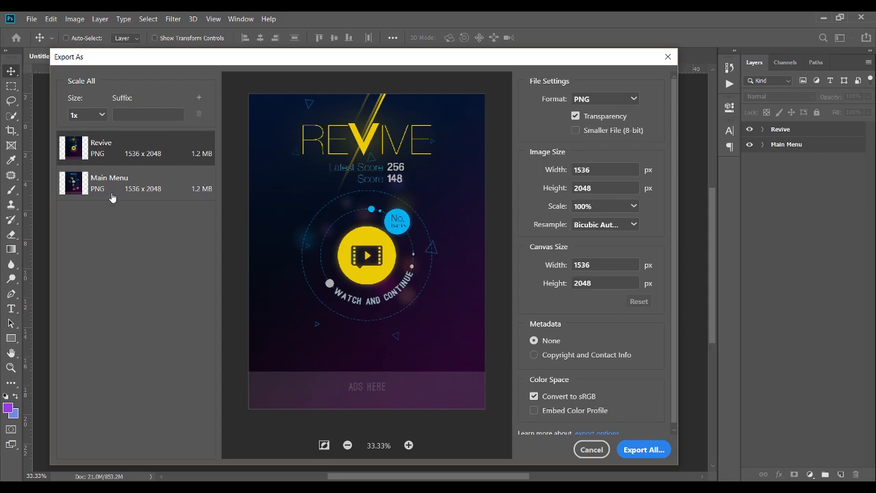
pyautogui.keyDown('shift'); pyautogui.click(140, 196); pyautogui.keyUp('shift')
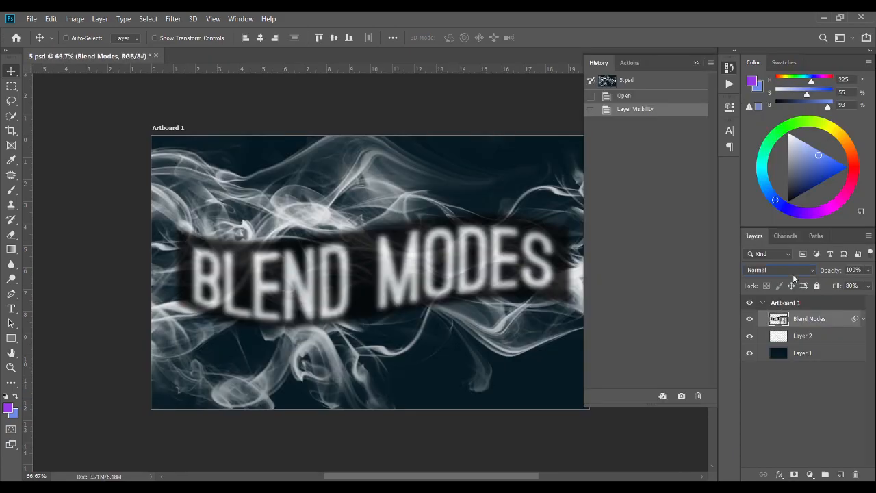
# Set the Blend Modes layer's blending mode to Color Dodge.
pyautogui.click(793, 273)
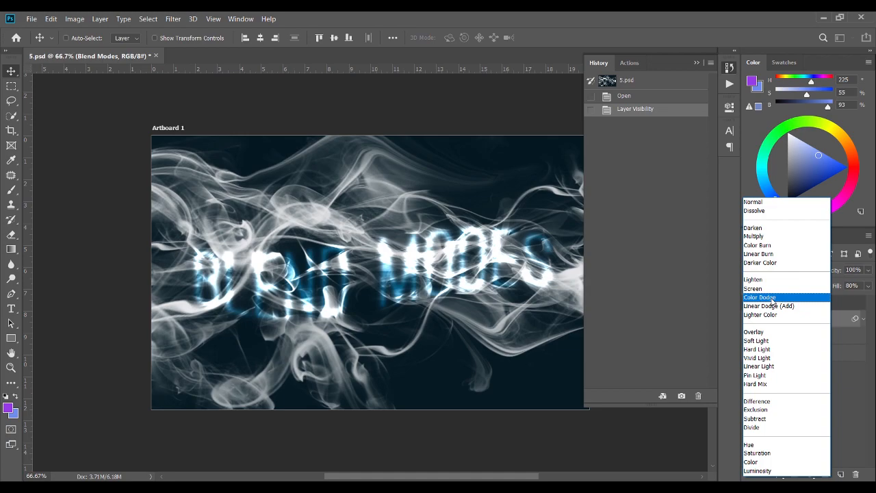
pyautogui.click(773, 299)
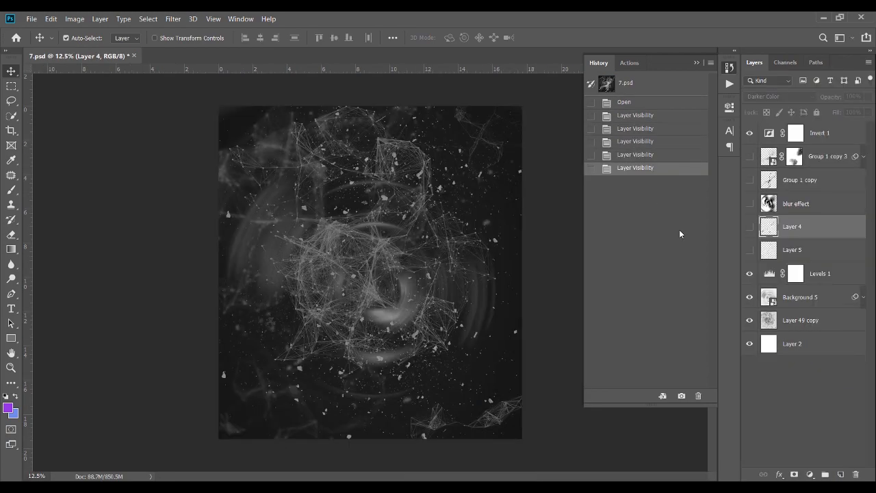
# Undo the last four layer visibility changes in 7.psd.
pyautogui.hotkey('ctrl', 'alt', 'z')
pyautogui.hotkey('ctrl', 'alt', 'z')
pyautogui.hotkey('ctrl', 'alt', 'z')
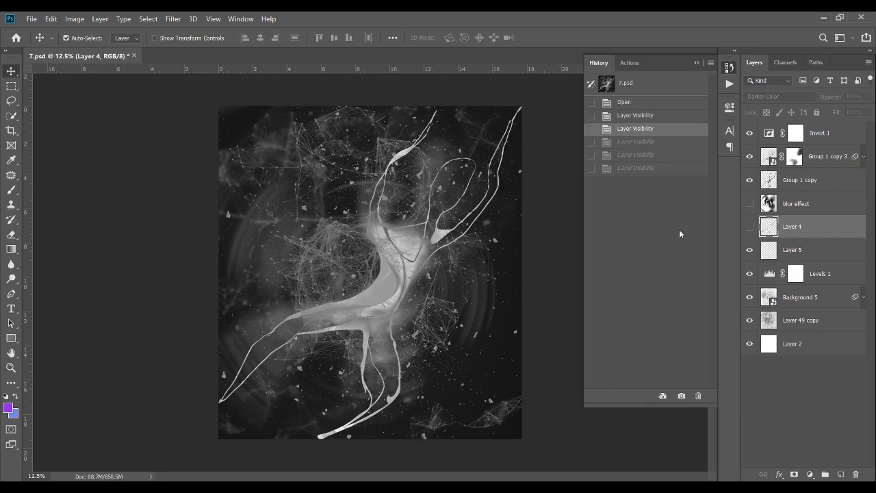
pyautogui.hotkey('ctrl', 'alt', 'z')
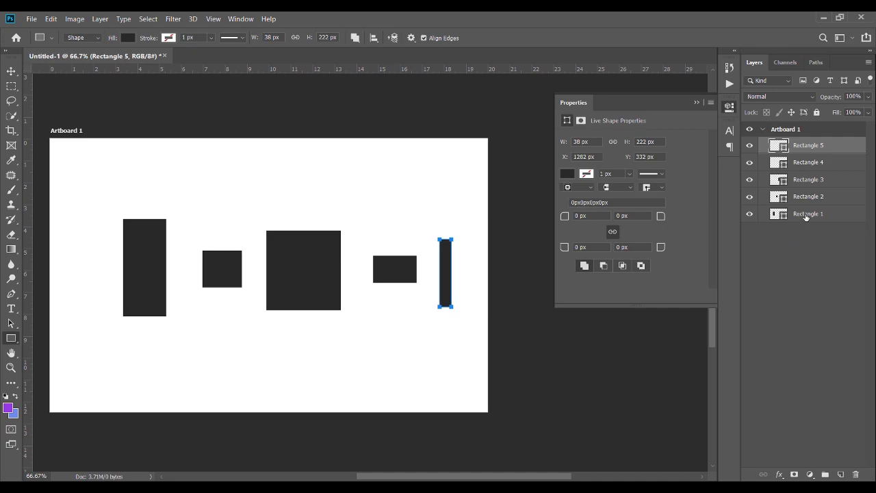
# Select all five rectangle layers on Artboard 1 and distribute them horizontally.
pyautogui.keyDown('shift'); pyautogui.click(802, 216); pyautogui.keyUp('shift')
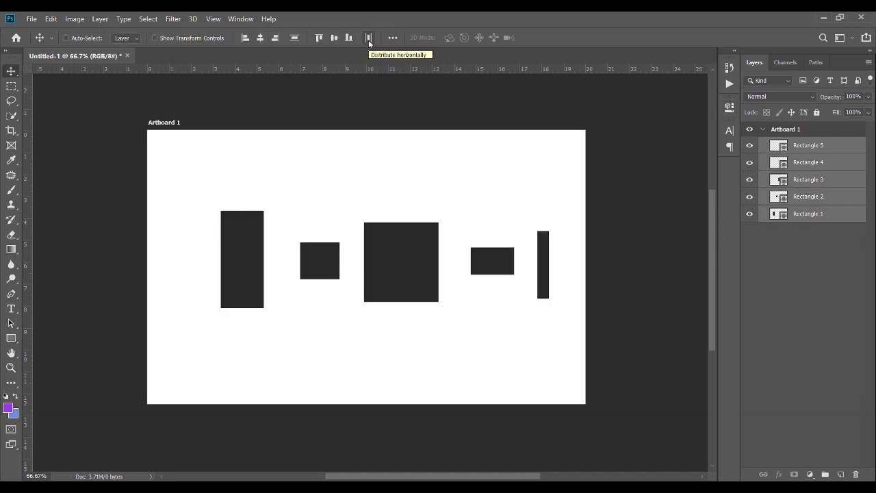
pyautogui.click(369, 38)
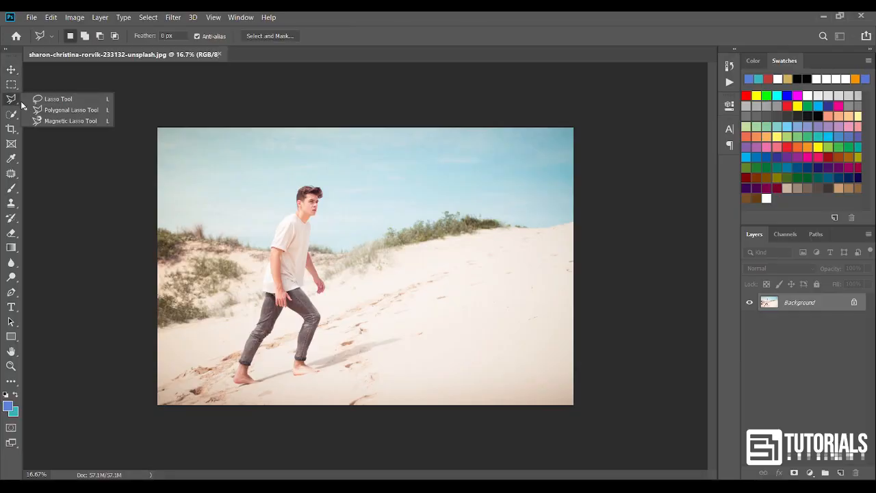
# Outline the walking man on the dune with the Lasso tool.
pyautogui.click(56, 96)
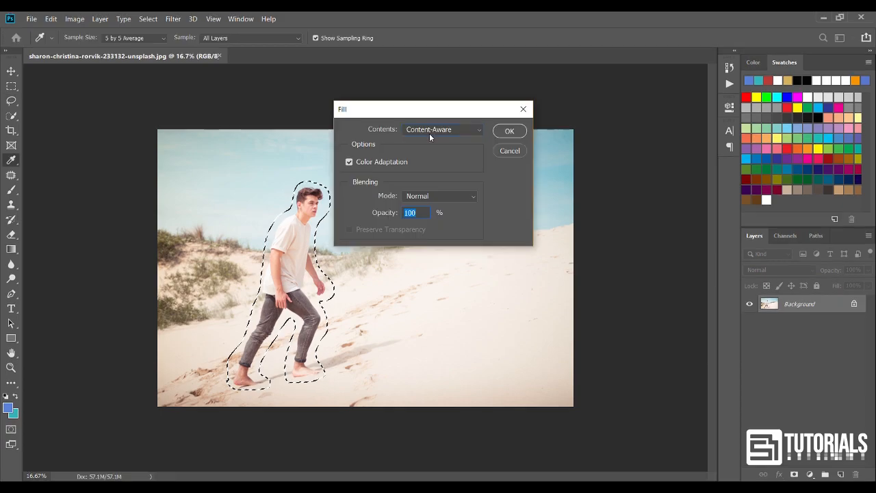
# Try removing the selected man with the Fill command using Content-Aware contents, and undo the fill.
pyautogui.click(430, 133)
pyautogui.click(428, 170)
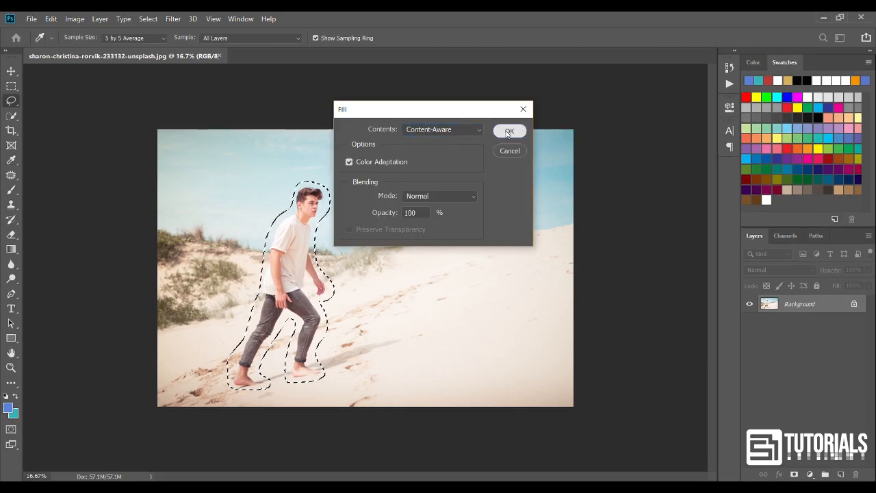
pyautogui.click(509, 131)
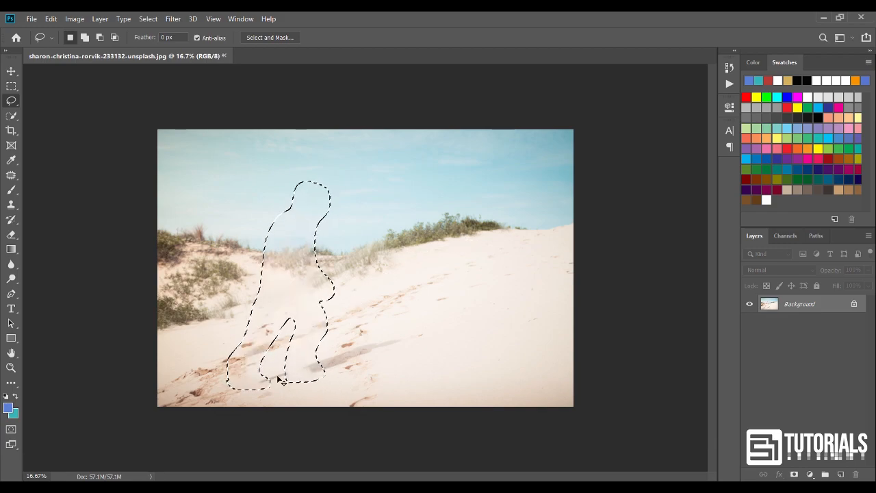
pyautogui.hotkey('ctrl', 'z')
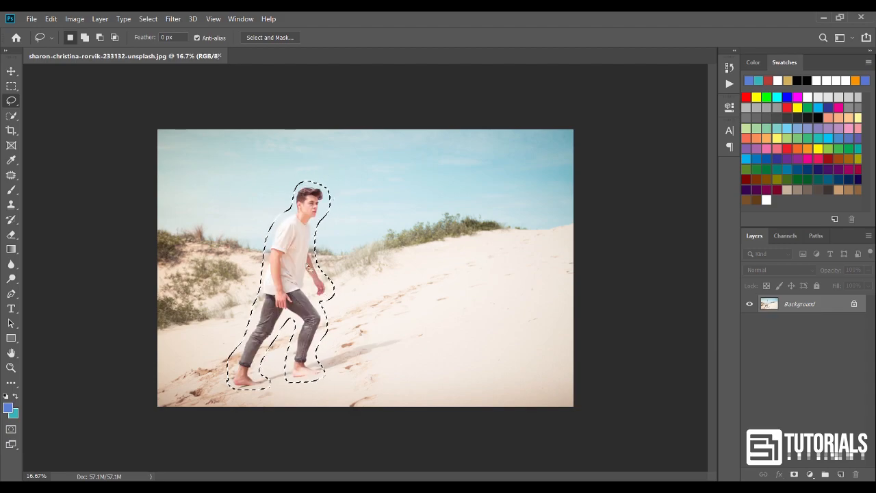
# Open the Content-Aware Fill workspace for the selection around the man.
pyautogui.scroll(2, 352, 379)
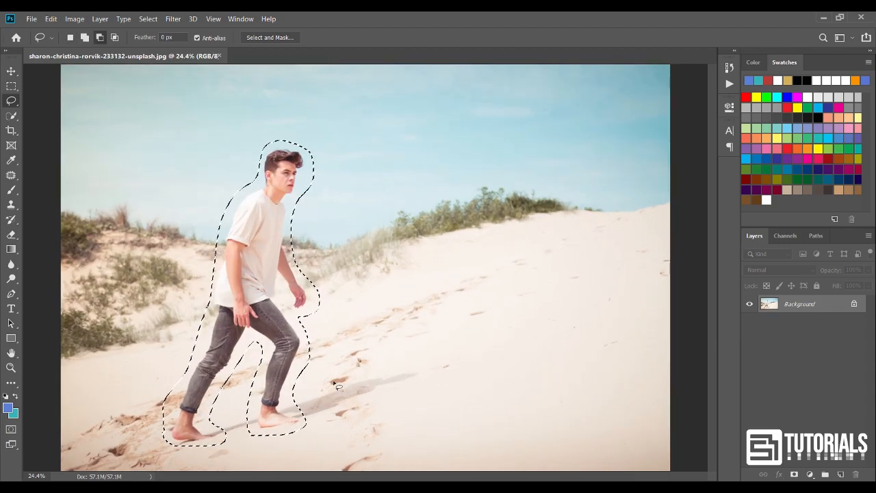
pyautogui.scroll(-1, 338, 387)
pyautogui.click(51, 18)
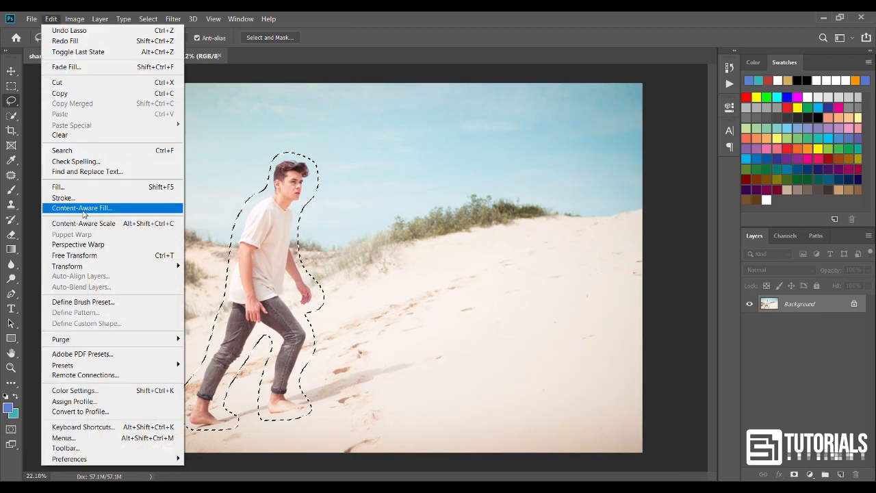
pyautogui.click(82, 208)
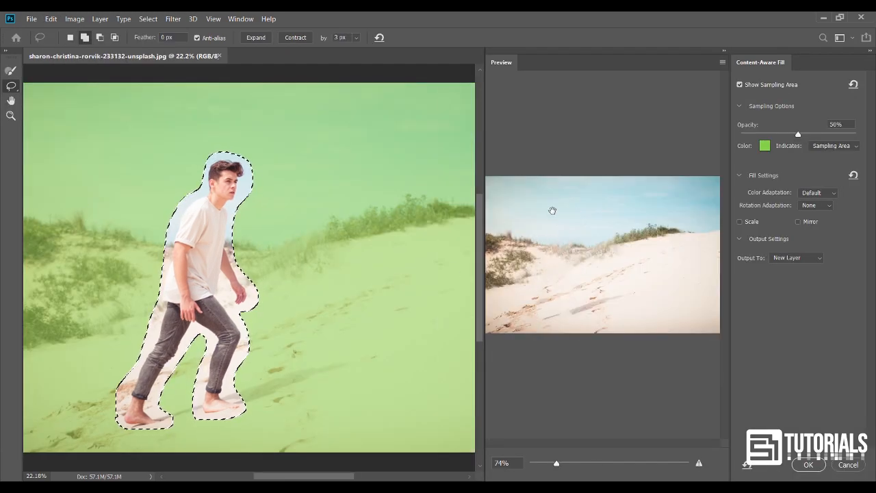
# Extend the lasso selection to include the man's shadow stretching across the sand.
pyautogui.moveTo(559, 464); pyautogui.dragTo(576, 463)
pyautogui.moveTo(587, 307); pyautogui.dragTo(608, 297)
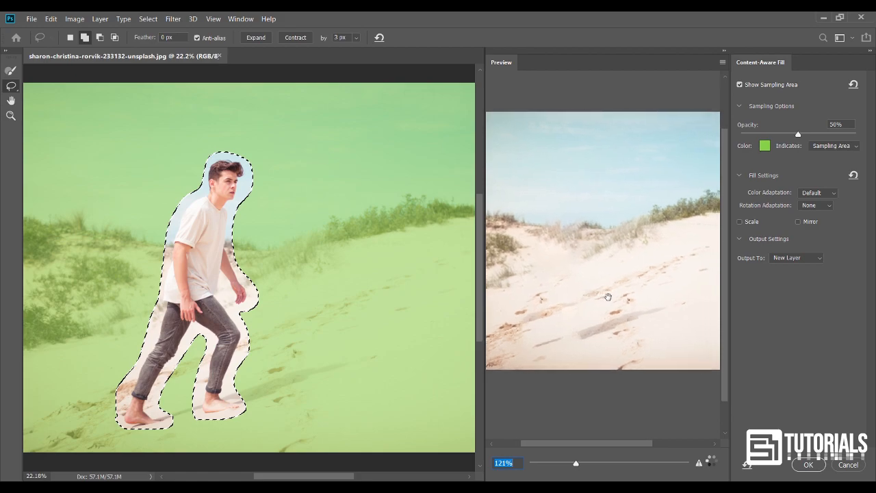
pyautogui.write('15')
pyautogui.press('Return')
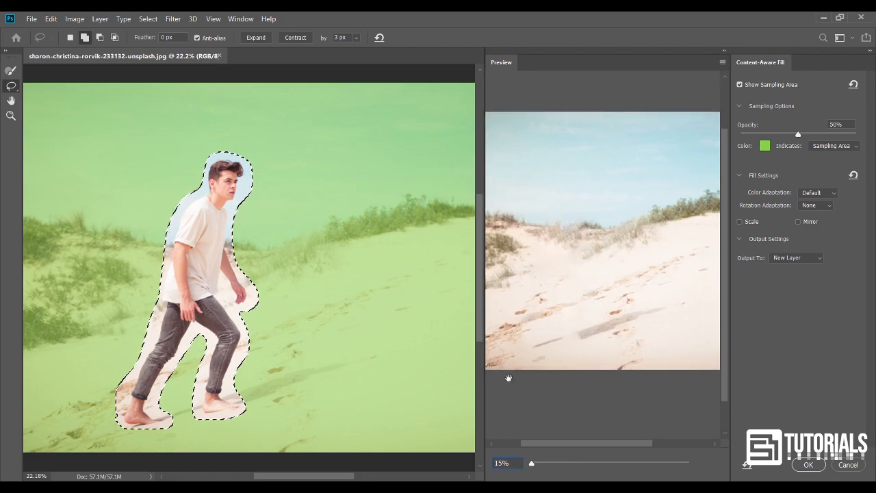
pyautogui.moveTo(543, 314); pyautogui.dragTo(545, 280)
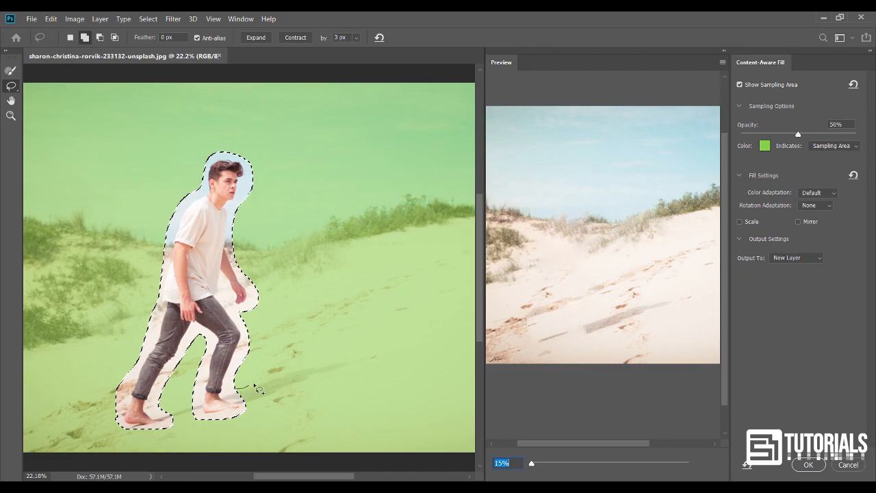
pyautogui.moveTo(296, 372); pyautogui.dragTo(333, 360)
pyautogui.moveTo(301, 392); pyautogui.dragTo(272, 402)
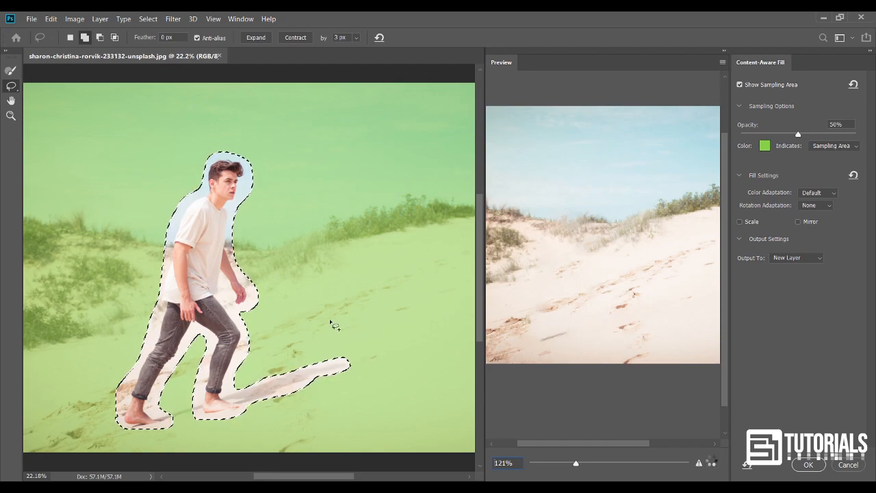
# Apply the Content-Aware Fill to the man and his shadow, with output to a new layer.
pyautogui.press('alt')
pyautogui.click(809, 464)
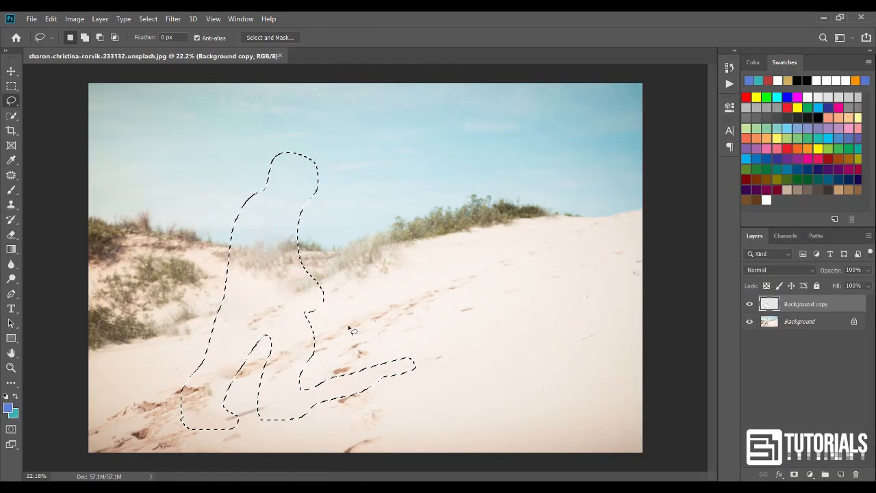
# Toggle the filled layer's visibility to compare the dune photo with and without the walking man.
pyautogui.click(750, 304)
pyautogui.click(750, 304)
pyautogui.click(750, 304)
pyautogui.click(749, 304)
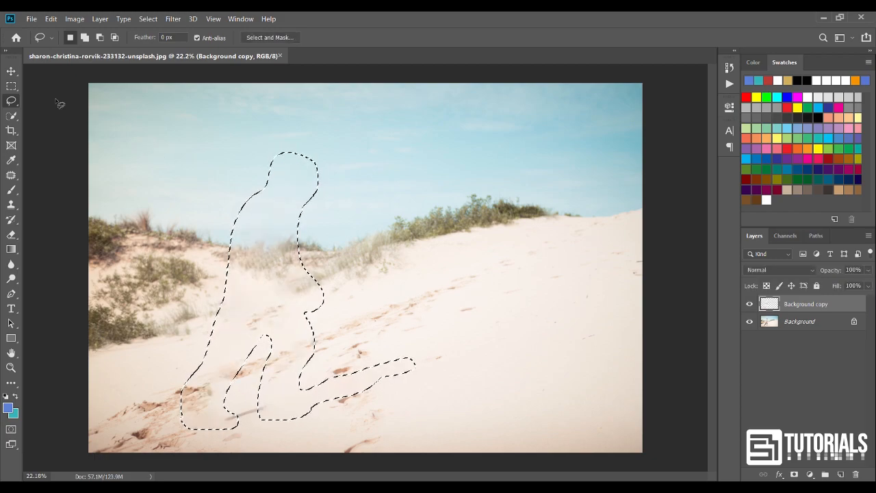
# Deselect the outline around the removed man and his shadow.
pyautogui.click(11, 86)
pyautogui.rightClick(267, 168)
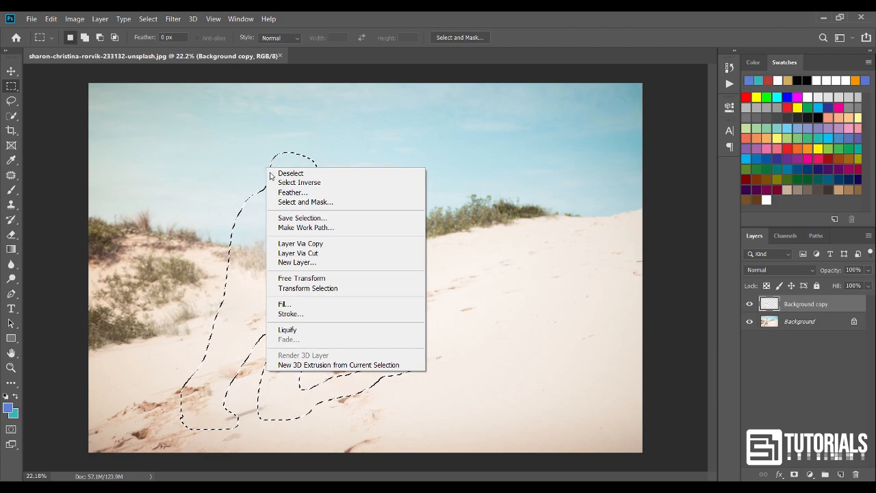
pyautogui.click(290, 173)
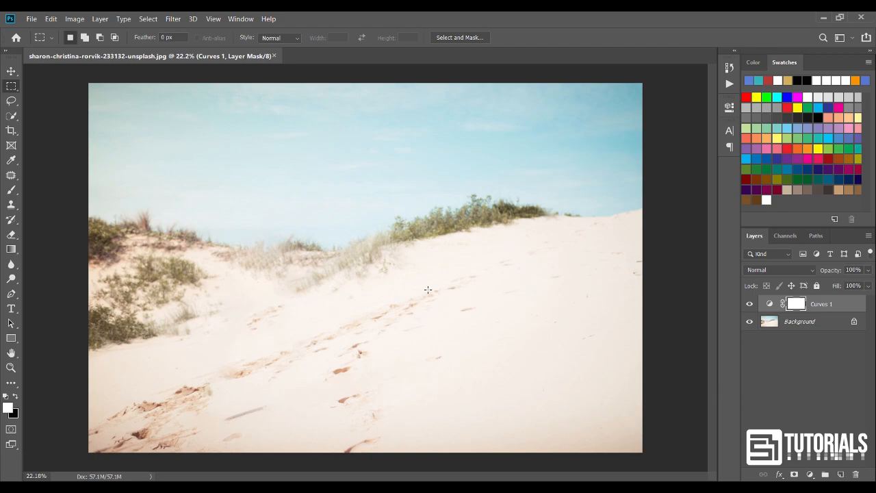
# Assign Shift+F5 as the keyboard shortcut for the Content-Aware Fill command, accepting its removal from Fill.
pyautogui.click(52, 19)
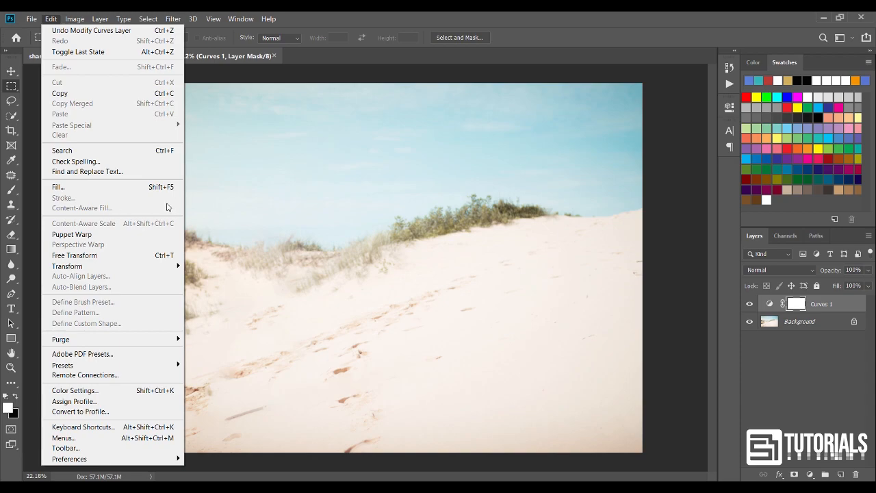
pyautogui.click(65, 427)
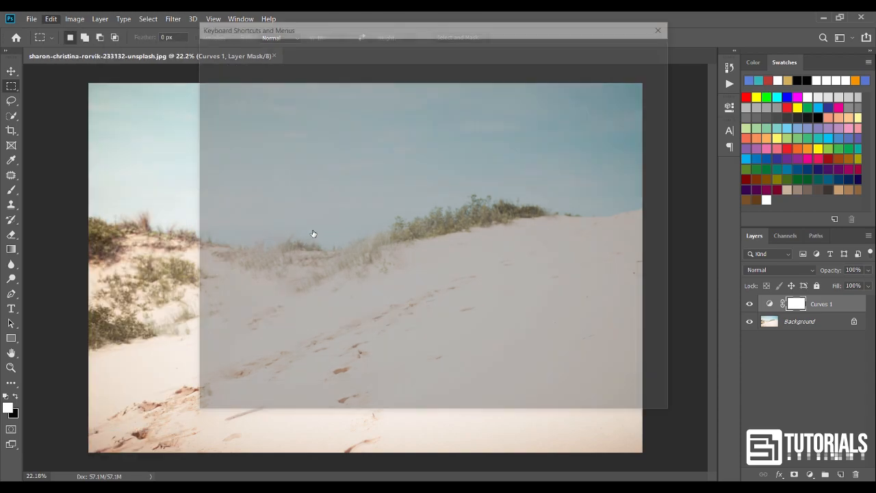
pyautogui.click(214, 156)
pyautogui.scroll(-2, 302, 218)
pyautogui.scroll(-2, 301, 216)
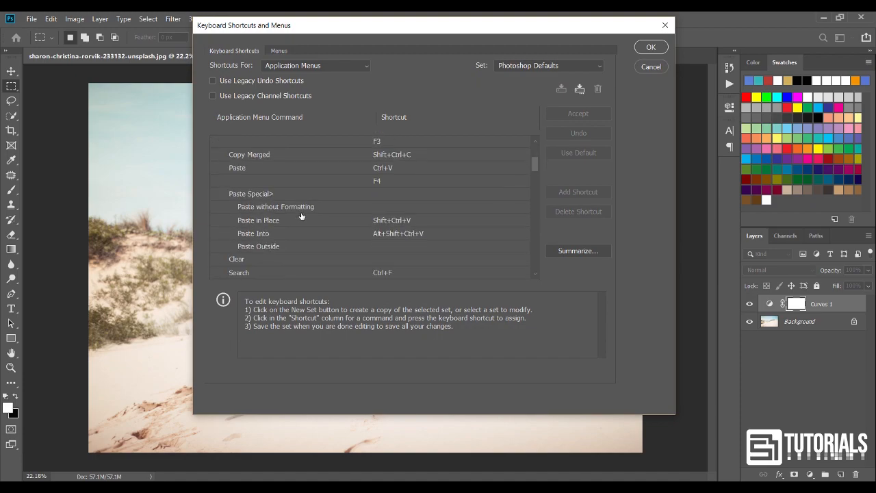
pyautogui.scroll(-4, 302, 216)
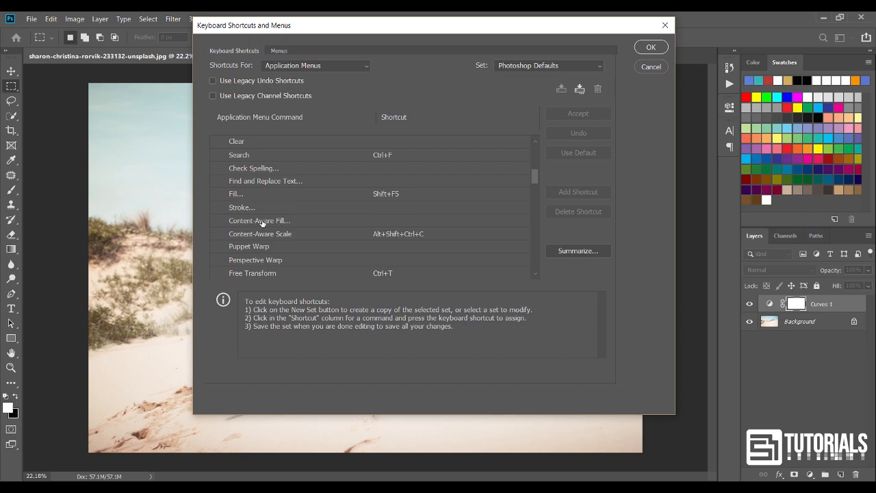
pyautogui.click(336, 225)
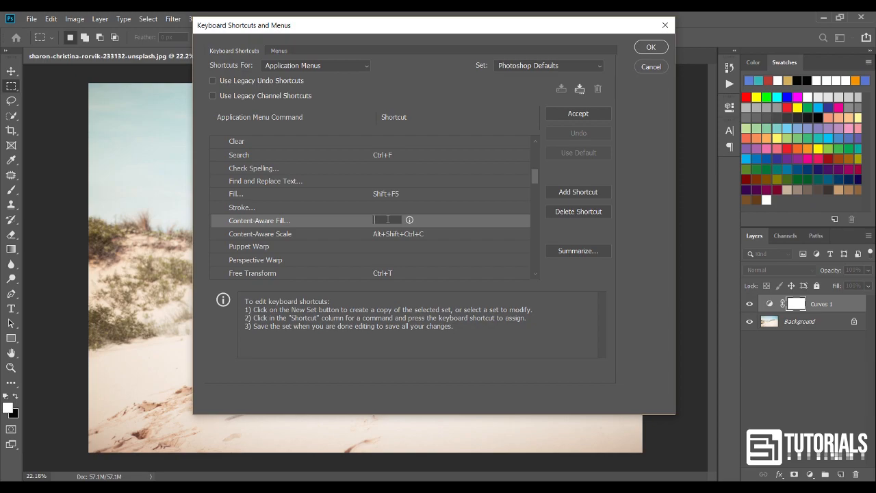
pyautogui.hotkey('shift', 'F5')
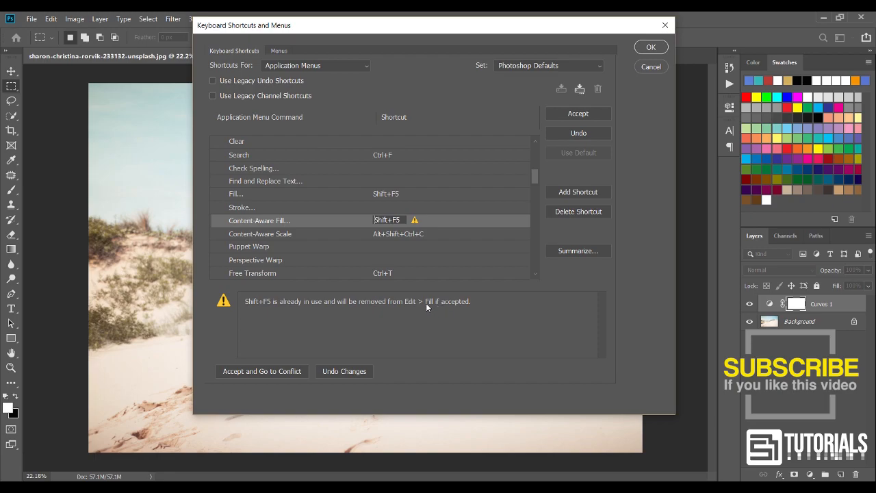
pyautogui.click(582, 115)
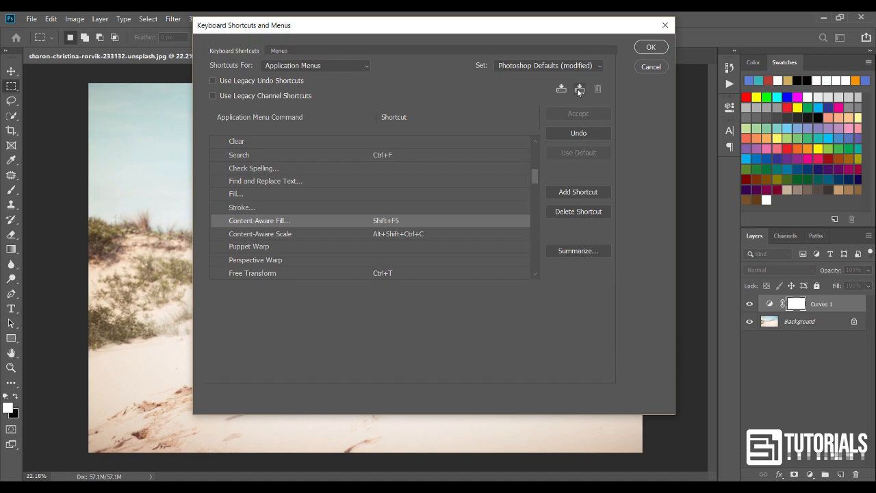
# Save the modified keyboard shortcuts as a new set named "SM Tutorial preset" and apply it.
pyautogui.click(579, 89)
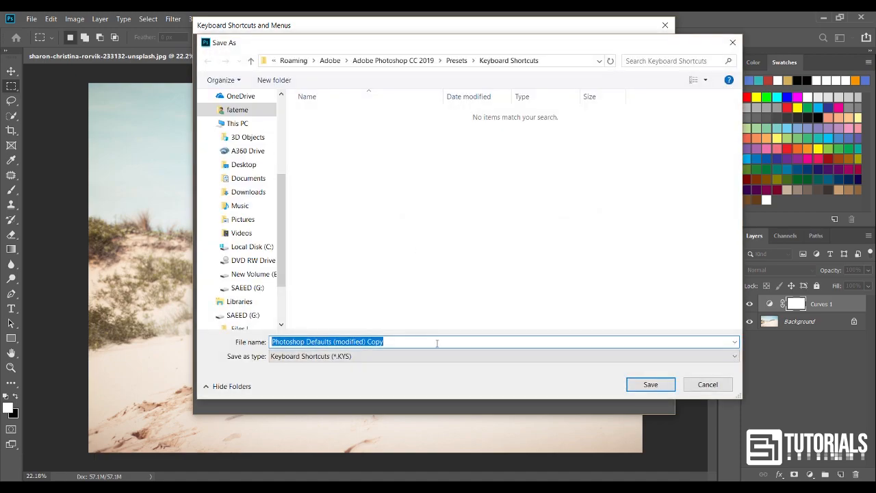
pyautogui.write('SM Tutorial preset')
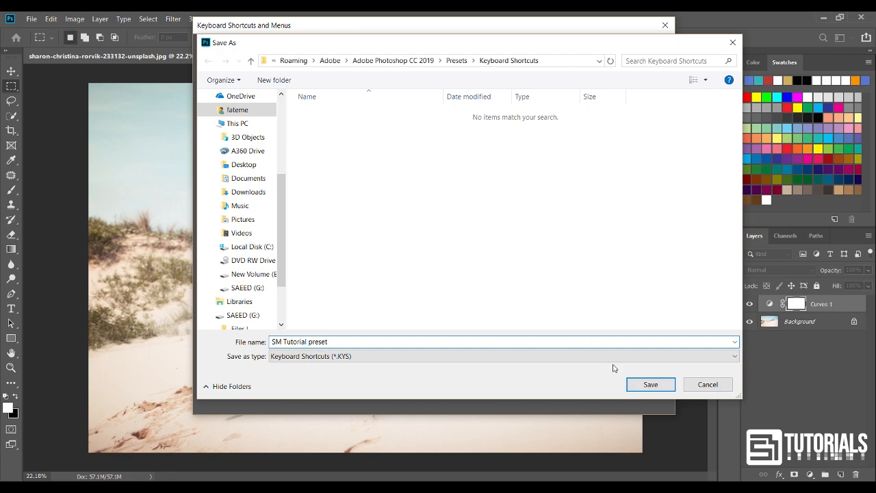
pyautogui.click(636, 387)
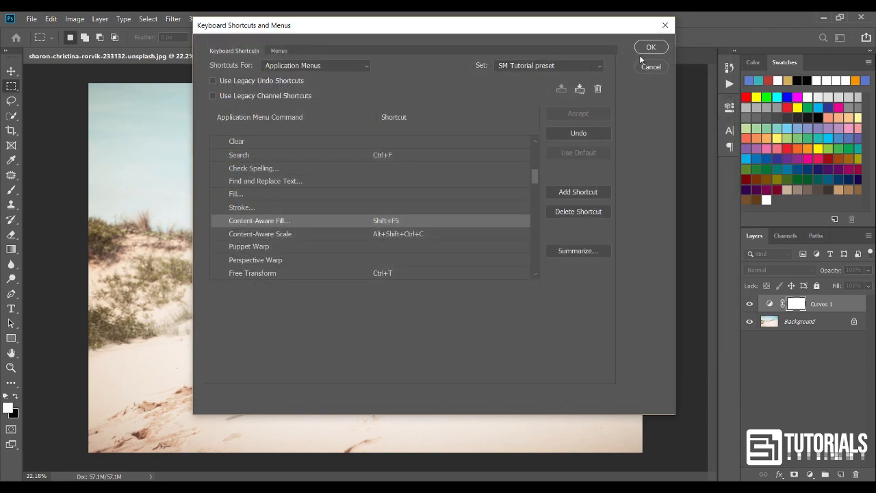
pyautogui.click(649, 47)
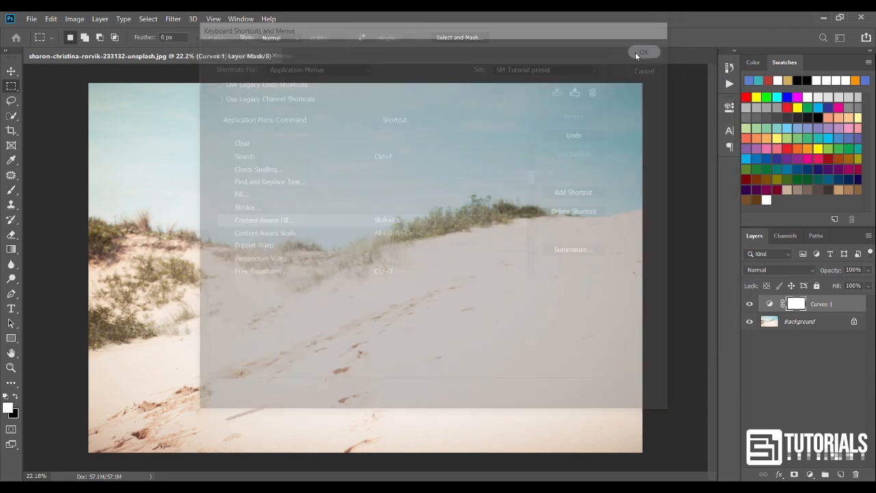
# Draw a loose lasso selection around the running woman and her backpack in the beach photo.
pyautogui.press('l')
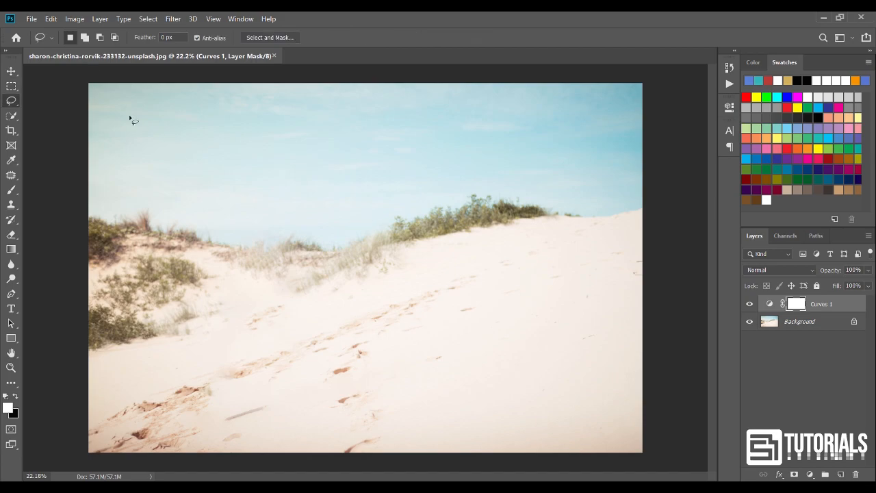
pyautogui.click(51, 19)
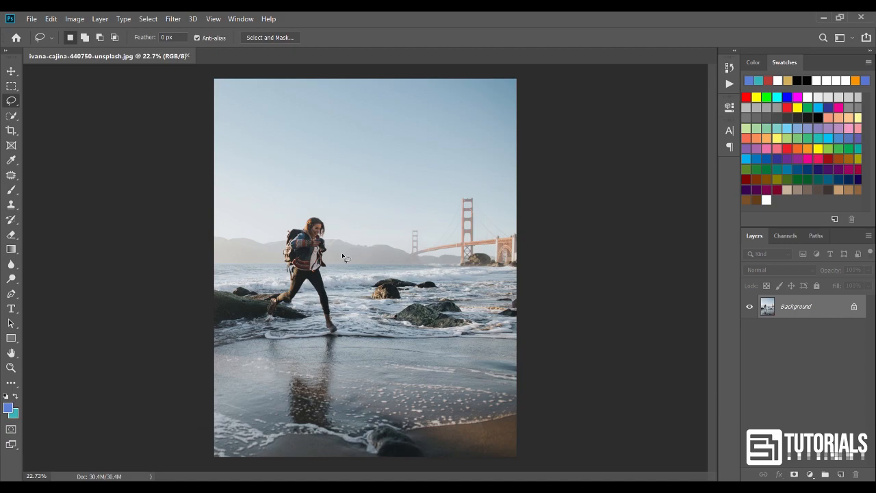
pyautogui.scroll(5, 343, 256)
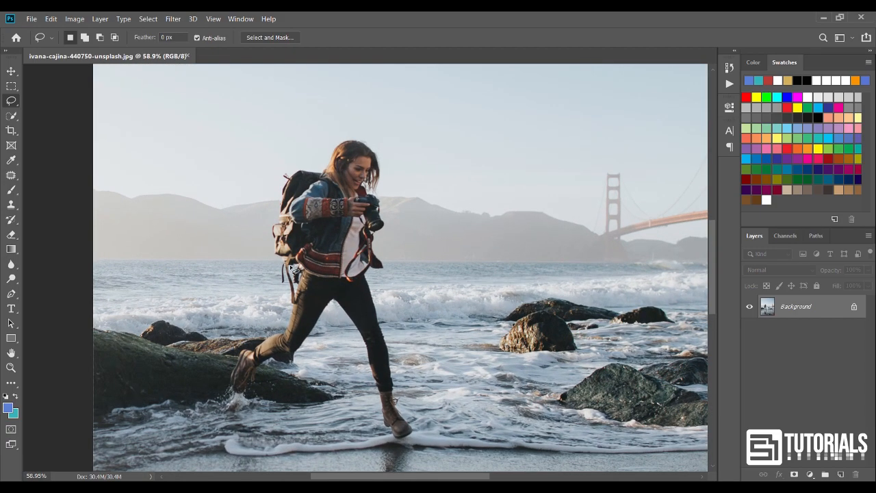
pyautogui.moveTo(287, 283); pyautogui.dragTo(310, 284)
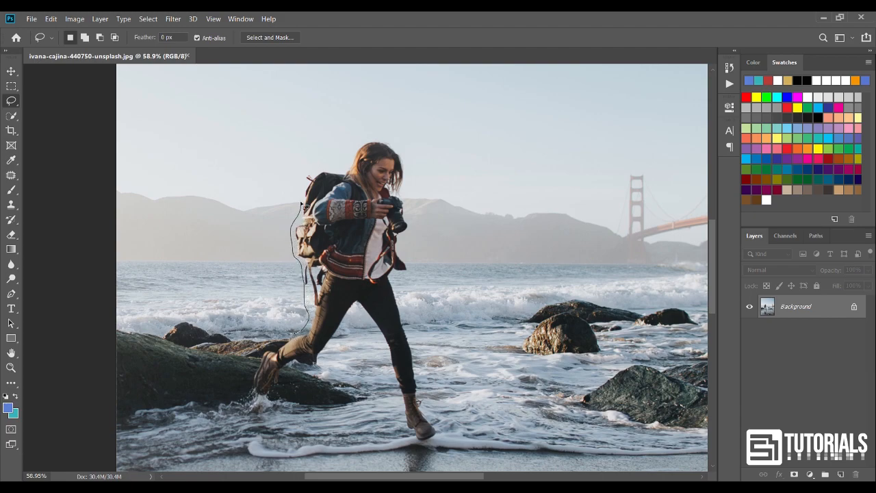
pyautogui.moveTo(366, 140); pyautogui.dragTo(386, 139)
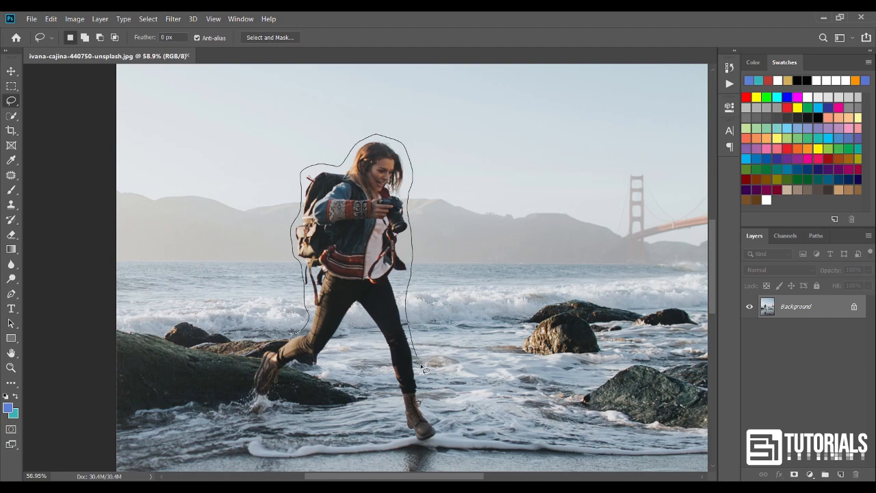
pyautogui.moveTo(439, 449)
pyautogui.mouseDown()
pyautogui.moveTo(402, 439)
pyautogui.moveTo(391, 418)
pyautogui.moveTo(365, 329)
pyautogui.mouseUp()
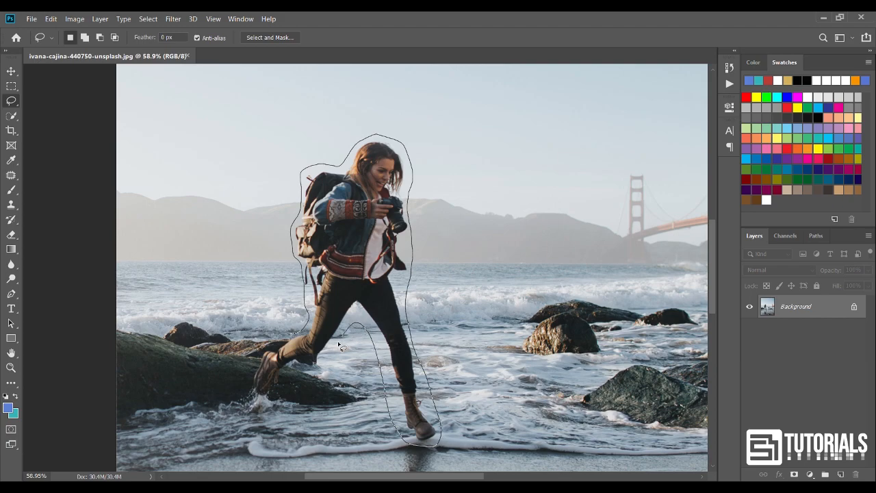
pyautogui.moveTo(321, 376)
pyautogui.mouseDown()
pyautogui.moveTo(260, 406)
pyautogui.moveTo(245, 401)
pyautogui.moveTo(250, 360)
pyautogui.moveTo(300, 328)
pyautogui.mouseUp()
# Open the Content-Aware Fill workspace for the woman and extend the selection slightly beneath her front foot.
pyautogui.click(73, 19)
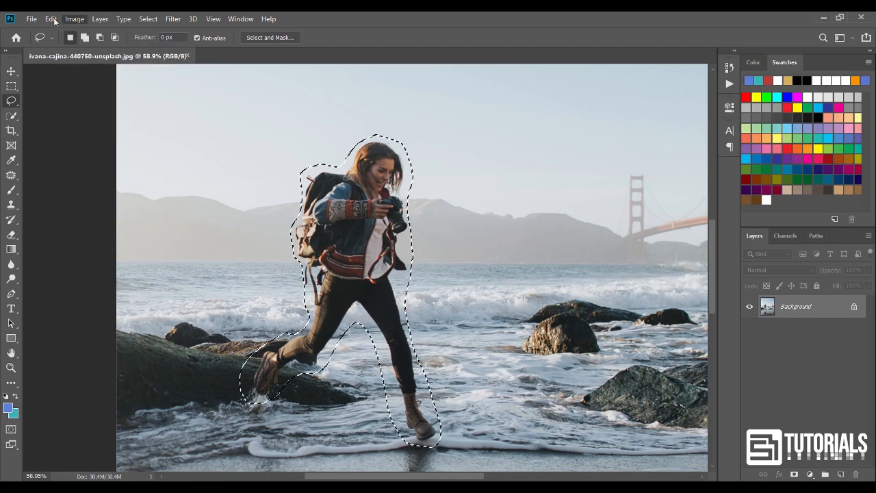
pyautogui.click(51, 19)
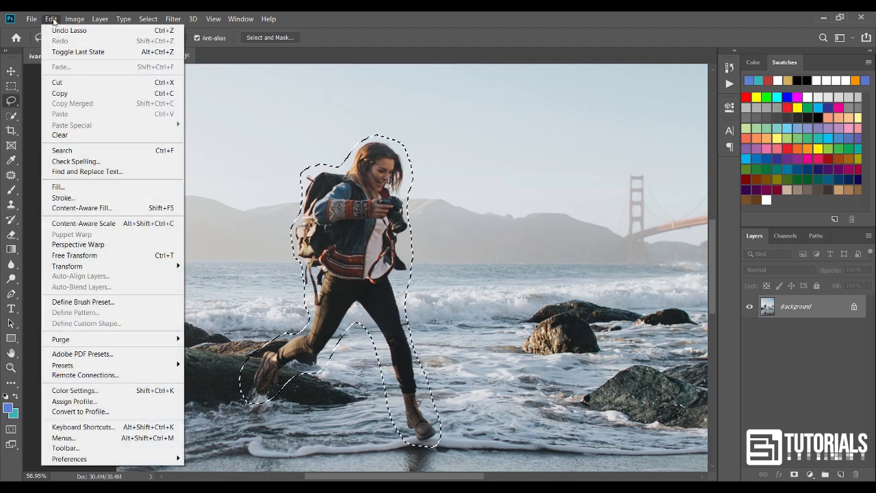
pyautogui.click(85, 208)
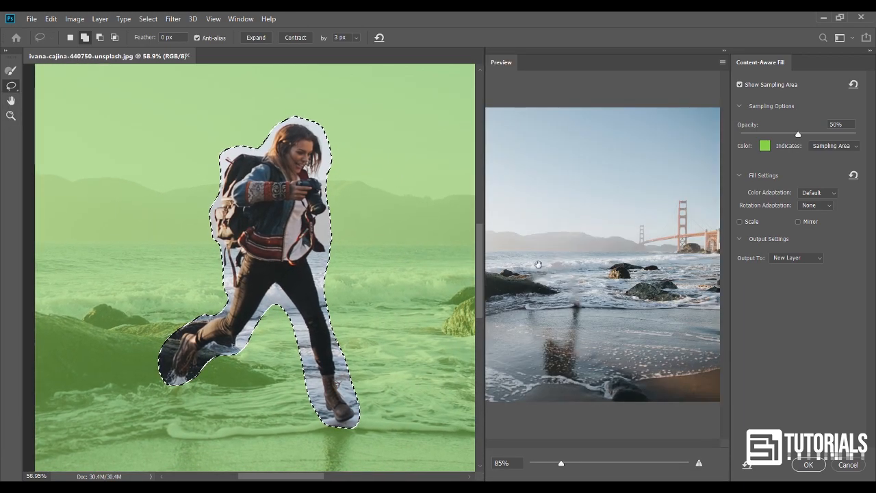
pyautogui.moveTo(561, 463)
pyautogui.mouseDown()
pyautogui.moveTo(607, 466)
pyautogui.moveTo(544, 465)
pyautogui.mouseUp()
pyautogui.moveTo(583, 401); pyautogui.dragTo(658, 317)
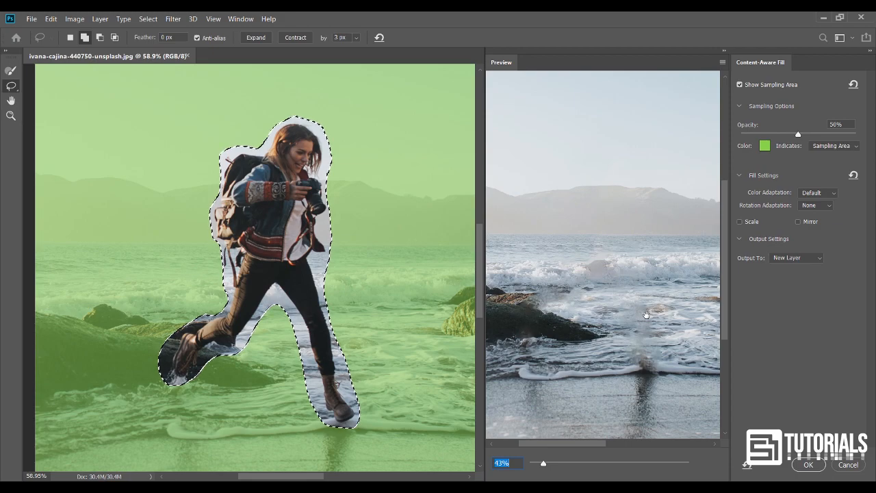
pyautogui.moveTo(321, 341); pyautogui.dragTo(305, 156)
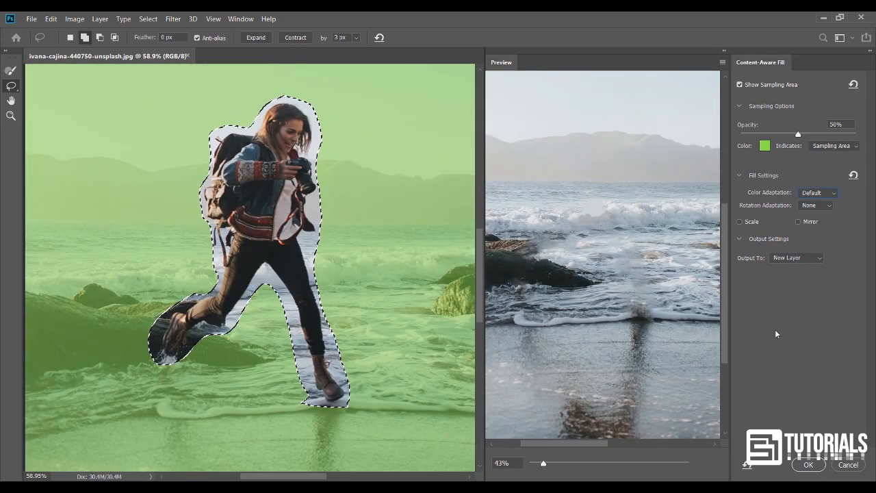
# Try Very High color adaptation, set it to High instead, and apply the fill to a new layer.
pyautogui.click(823, 194)
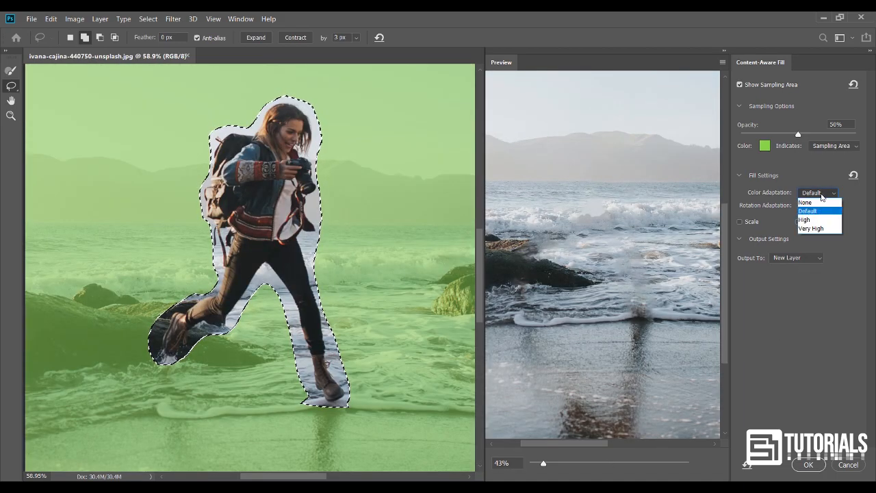
pyautogui.click(824, 231)
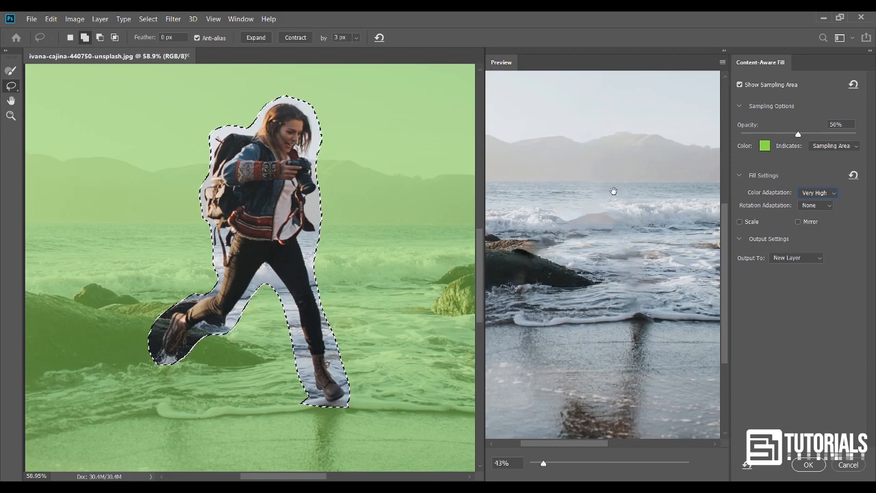
pyautogui.click(819, 194)
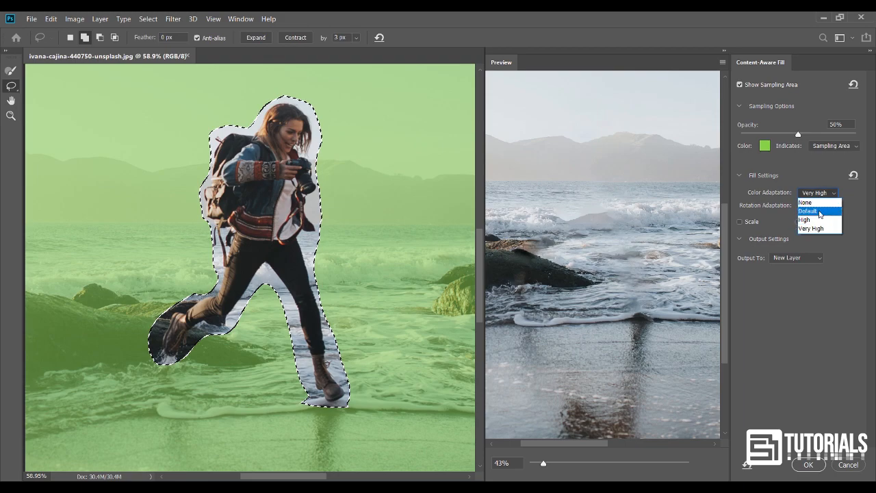
pyautogui.click(819, 222)
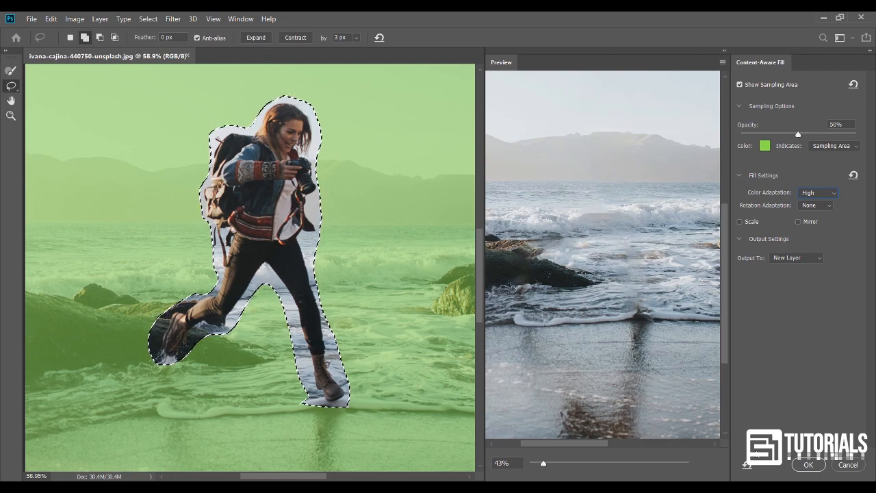
pyautogui.click(809, 467)
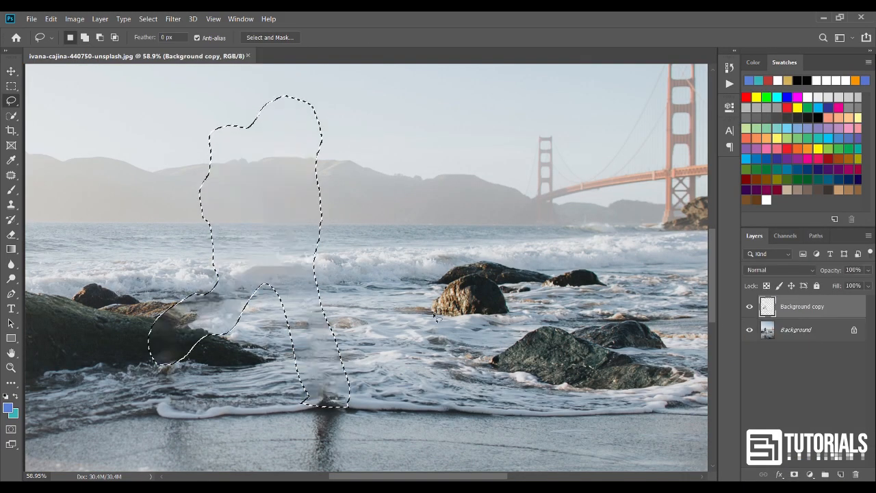
# Deselect the woman's outline and merge the filled layer with the Background layer.
pyautogui.hotkey('ctrl', 'd')
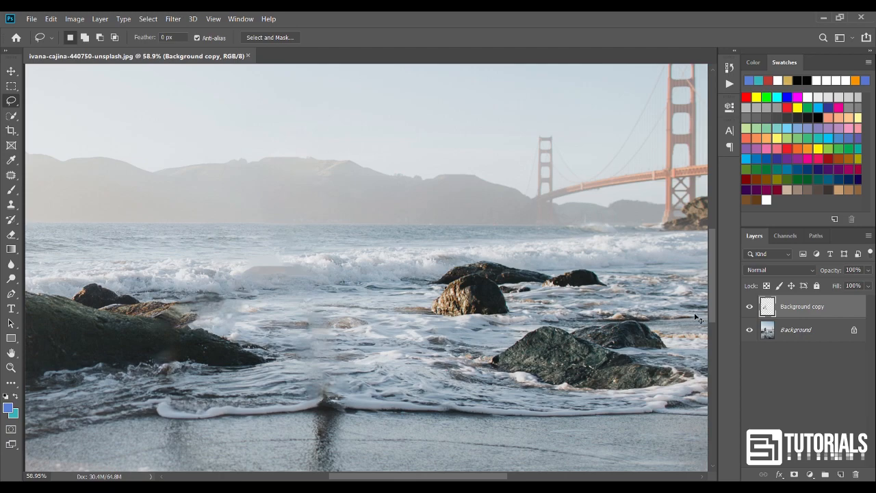
pyautogui.keyDown('shift'); pyautogui.click(807, 330); pyautogui.keyUp('shift')
pyautogui.hotkey('ctrl', 'e')
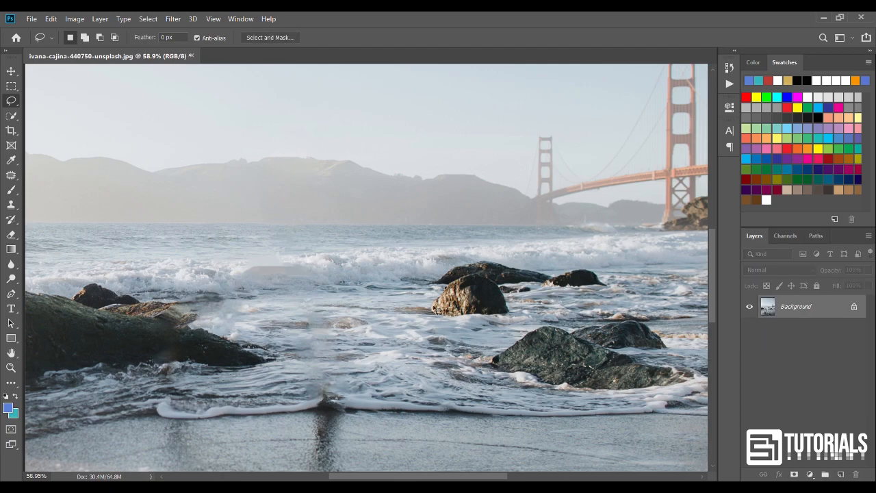
# Draw a lasso selection around the woman's dark reflection on the wet sand, including both leg reflections up to the foam line.
pyautogui.moveTo(318, 373); pyautogui.dragTo(329, 189)
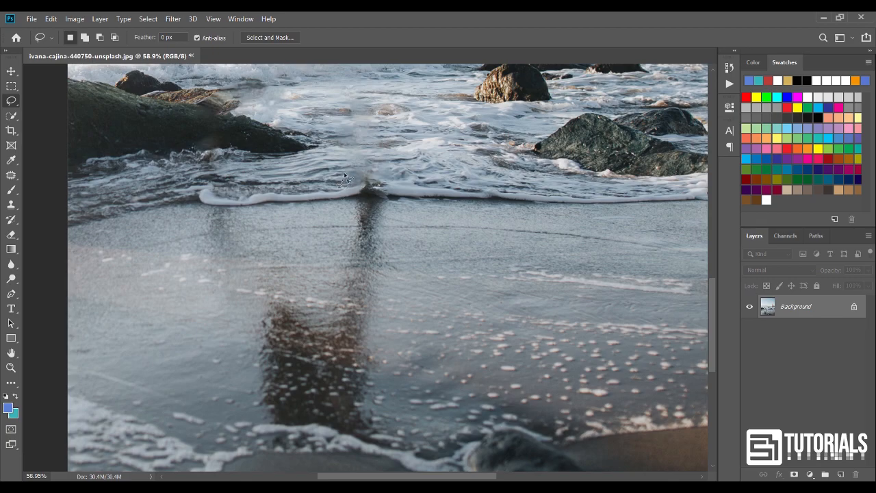
pyautogui.moveTo(398, 187); pyautogui.dragTo(381, 402)
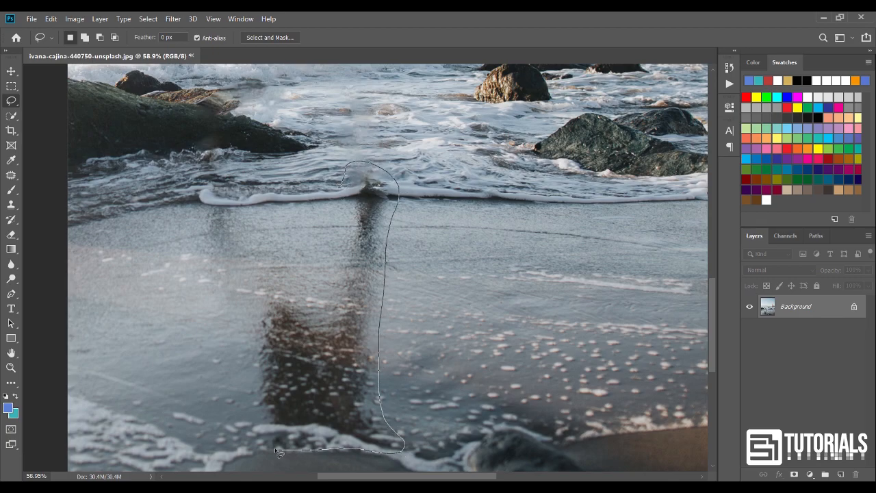
pyautogui.moveTo(247, 396); pyautogui.dragTo(198, 230)
pyautogui.moveTo(230, 180); pyautogui.dragTo(293, 248)
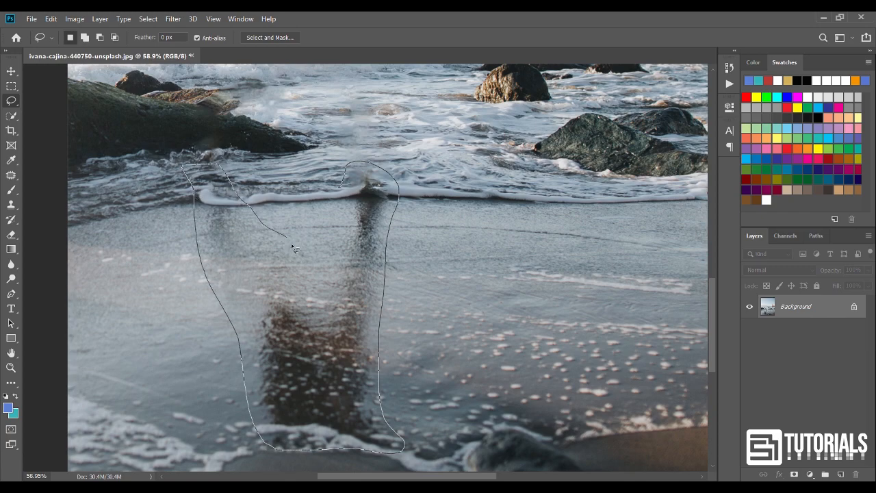
pyautogui.moveTo(328, 284); pyautogui.dragTo(341, 186)
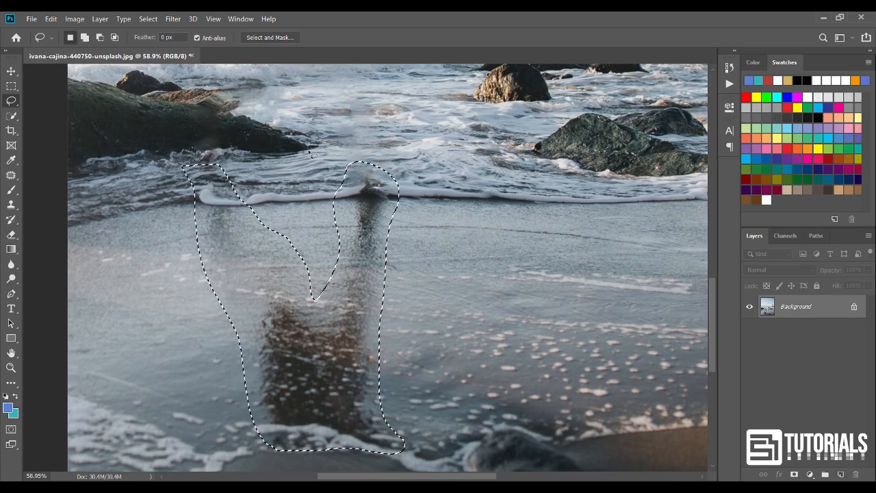
# Fill the selected reflection with Content-Aware Fill, output to the Current Layer, and clear the selection.
pyautogui.click(78, 20)
pyautogui.moveTo(52, 20)
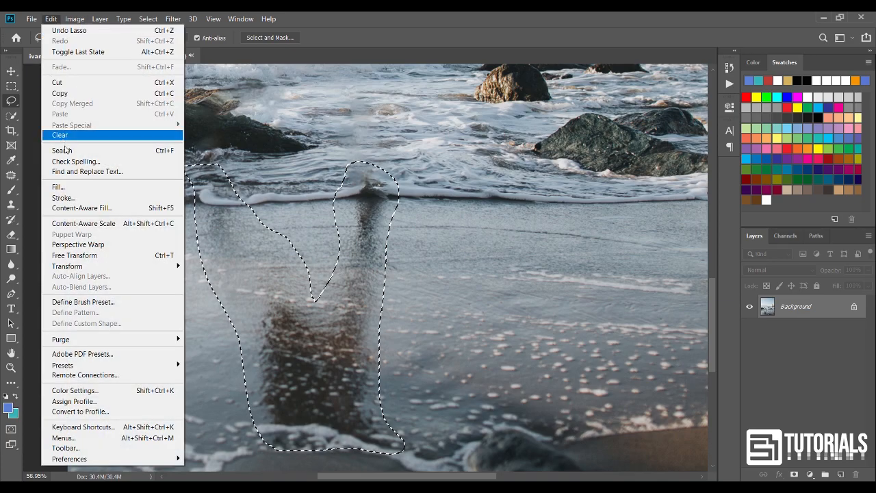
pyautogui.click(94, 208)
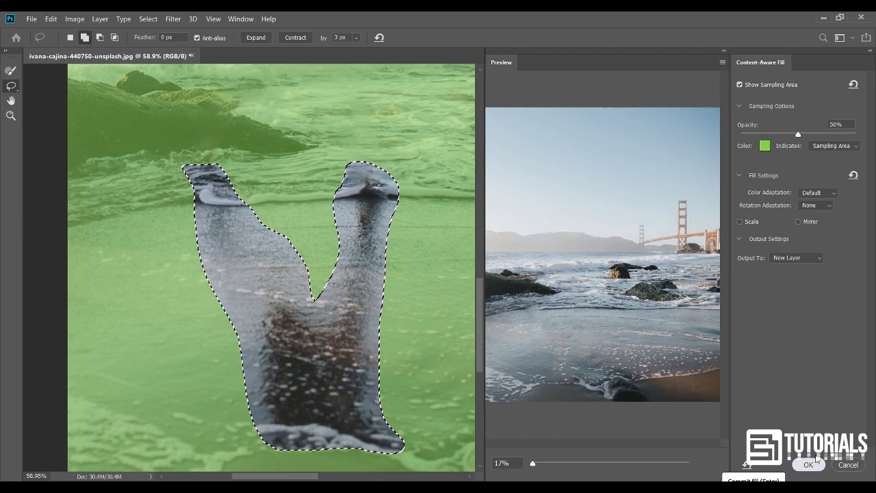
pyautogui.click(808, 258)
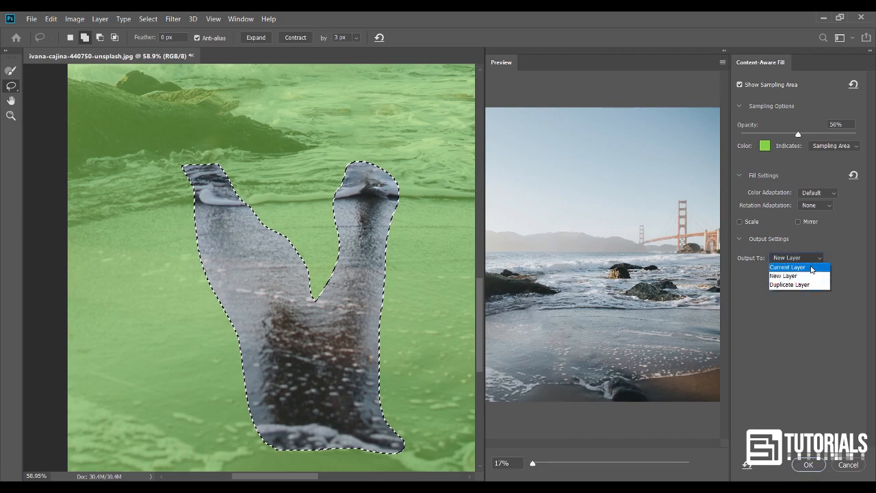
pyautogui.click(812, 268)
pyautogui.click(808, 465)
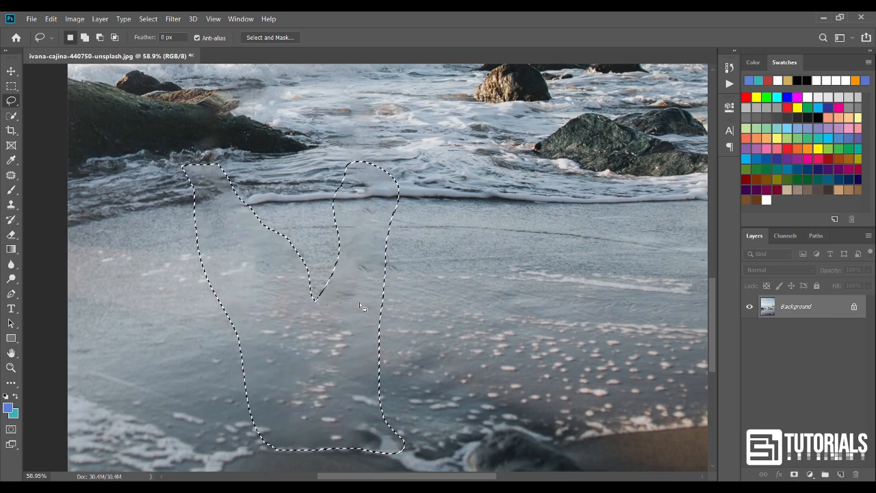
pyautogui.hotkey('ctrl', 'd')
# Draw a lasso selection around the smooth grey patch in the breaking wave in front of the hills.
pyautogui.scroll(-3, 373, 297)
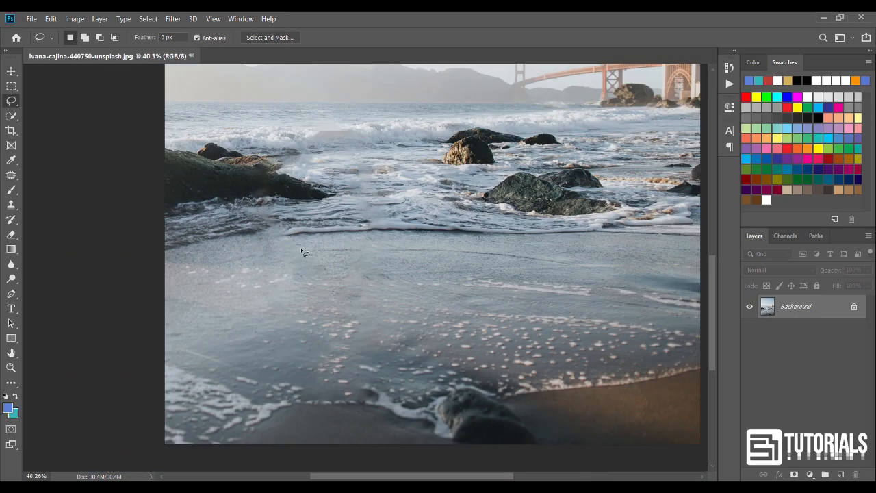
pyautogui.scroll(3, 382, 172)
pyautogui.scroll(-2, 333, 285)
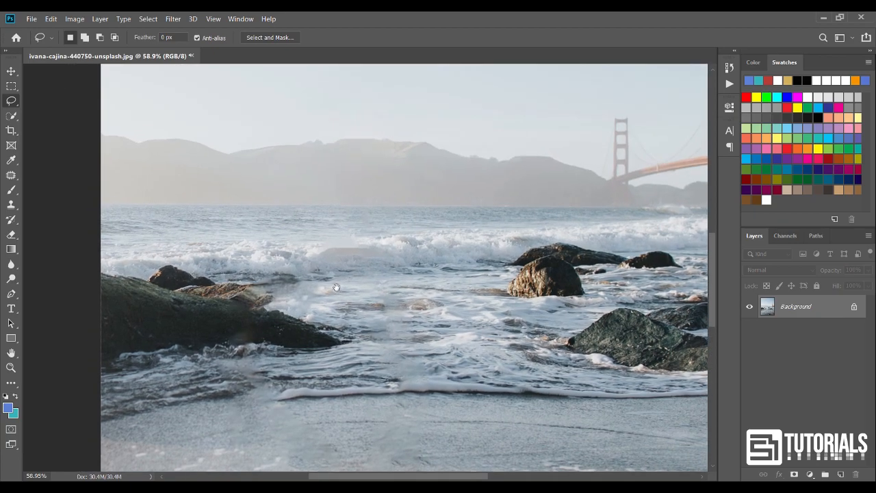
pyautogui.scroll(4, 333, 219)
pyautogui.scroll(2, 333, 219)
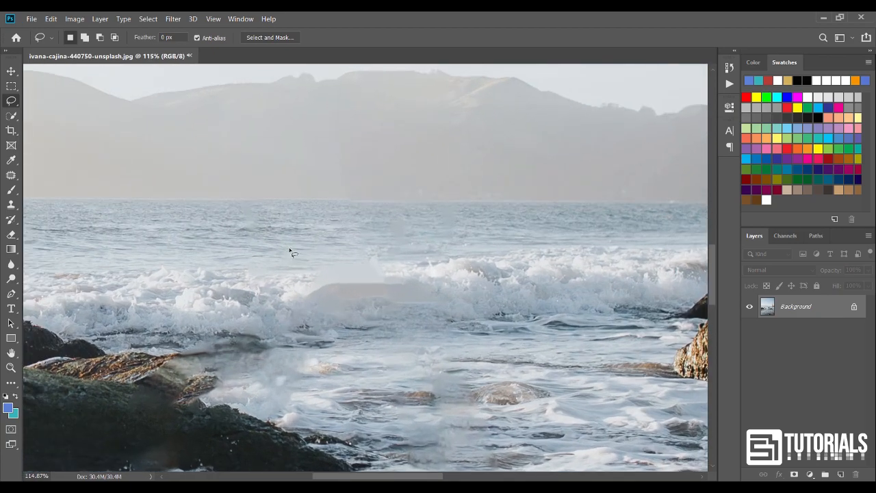
pyautogui.moveTo(297, 255)
pyautogui.mouseDown()
pyautogui.moveTo(403, 257)
pyautogui.moveTo(460, 282)
pyautogui.moveTo(481, 298)
pyautogui.moveTo(486, 318)
pyautogui.moveTo(456, 327)
pyautogui.moveTo(353, 334)
pyautogui.mouseUp()
pyautogui.moveTo(274, 281); pyautogui.dragTo(291, 258)
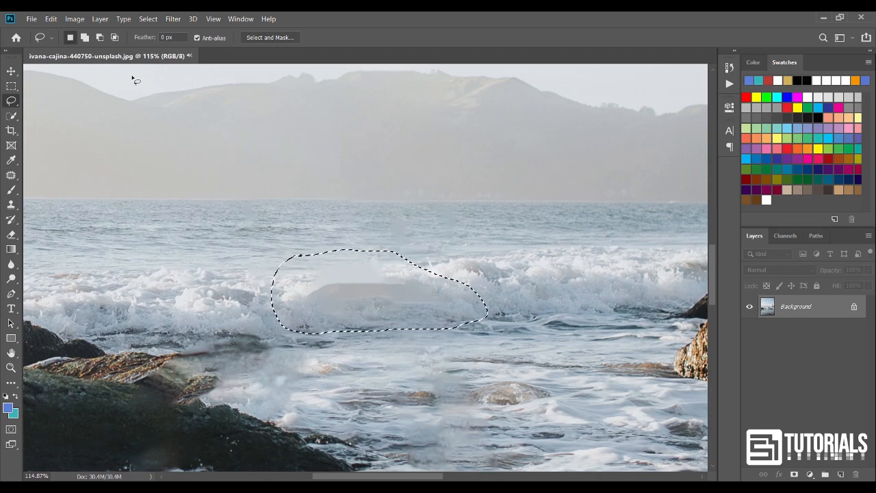
# Open Content-Aware Fill for the wave patch and remove the sky, hills, rocks and foreground water from the sampling area.
pyautogui.click(51, 19)
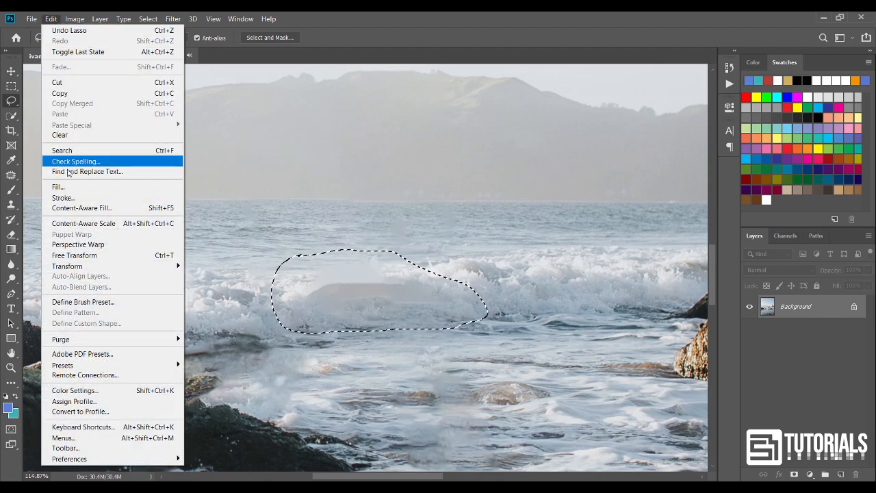
pyautogui.click(82, 208)
pyautogui.scroll(-5, 375, 315)
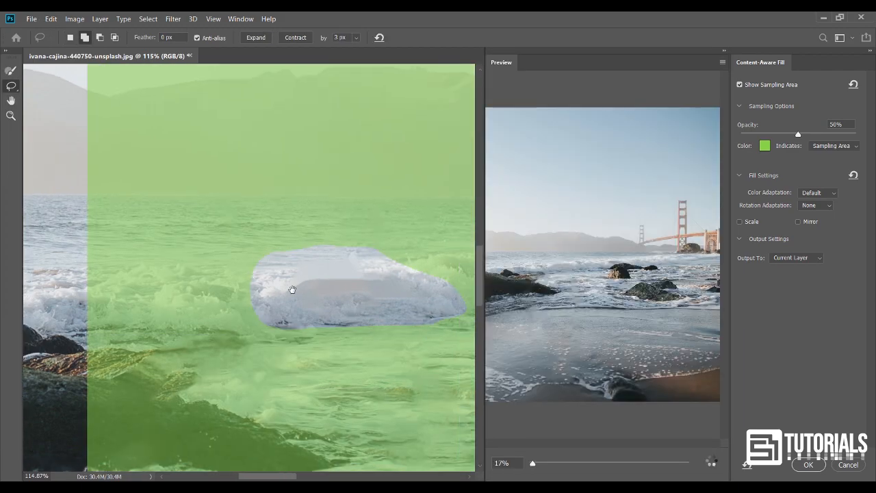
pyautogui.scroll(-1, 243, 293)
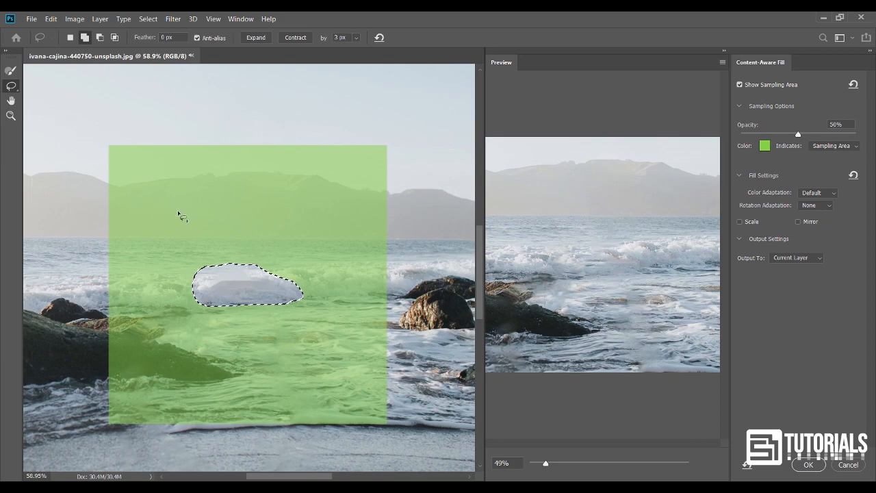
pyautogui.click(11, 71)
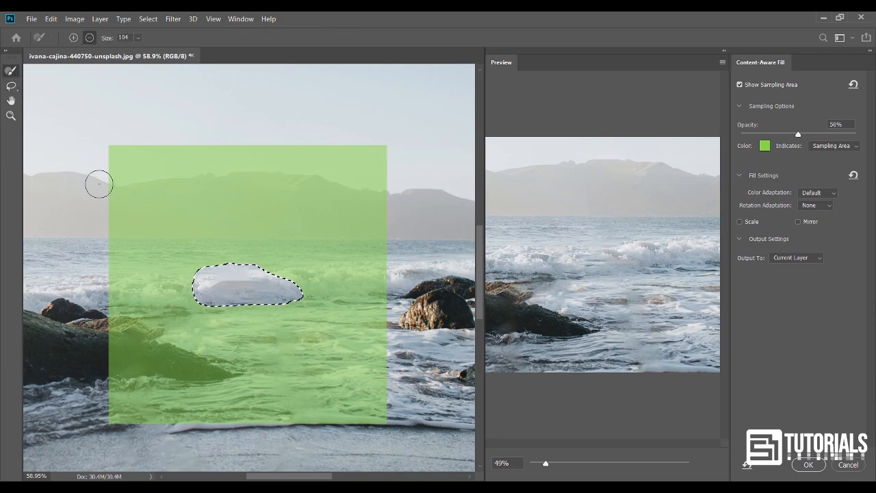
pyautogui.moveTo(103, 163); pyautogui.dragTo(151, 155)
pyautogui.moveTo(215, 151)
pyautogui.mouseDown()
pyautogui.moveTo(392, 153)
pyautogui.moveTo(370, 163)
pyautogui.moveTo(157, 165)
pyautogui.moveTo(112, 176)
pyautogui.moveTo(343, 168)
pyautogui.moveTo(385, 148)
pyautogui.moveTo(389, 178)
pyautogui.moveTo(119, 191)
pyautogui.moveTo(127, 210)
pyautogui.moveTo(355, 196)
pyautogui.moveTo(397, 202)
pyautogui.moveTo(342, 224)
pyautogui.moveTo(159, 221)
pyautogui.mouseUp()
pyautogui.moveTo(125, 243)
pyautogui.mouseDown()
pyautogui.moveTo(394, 232)
pyautogui.moveTo(314, 217)
pyautogui.moveTo(97, 253)
pyautogui.mouseUp()
pyautogui.moveTo(100, 323)
pyautogui.mouseDown()
pyautogui.moveTo(236, 323)
pyautogui.moveTo(127, 346)
pyautogui.moveTo(373, 315)
pyautogui.moveTo(380, 332)
pyautogui.moveTo(206, 356)
pyautogui.moveTo(346, 352)
pyautogui.moveTo(329, 373)
pyautogui.moveTo(117, 394)
pyautogui.moveTo(360, 381)
pyautogui.moveTo(373, 400)
pyautogui.moveTo(130, 415)
pyautogui.moveTo(353, 409)
pyautogui.moveTo(382, 418)
pyautogui.moveTo(295, 422)
pyautogui.mouseUp()
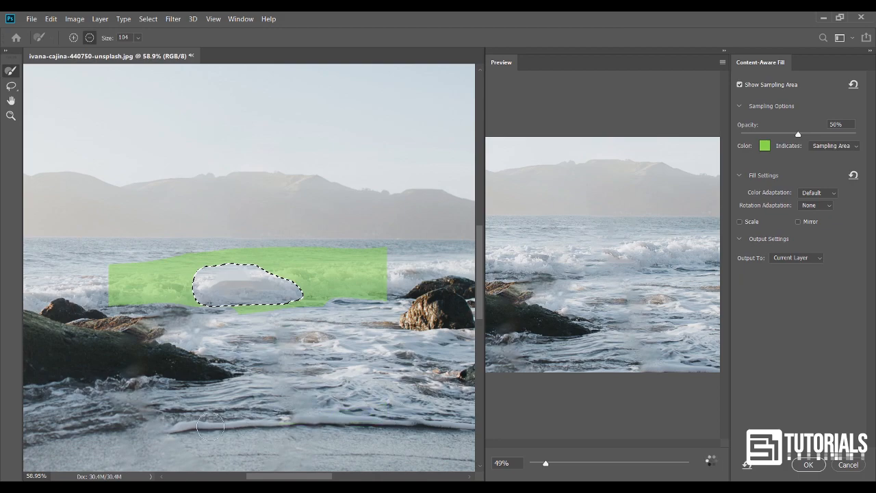
# Trim the upper edge of the sampling area down to the crest of the breaking wave.
pyautogui.scroll(3, 240, 283)
pyautogui.scroll(2, 240, 283)
pyautogui.moveTo(52, 263)
pyautogui.mouseDown()
pyautogui.moveTo(146, 256)
pyautogui.moveTo(208, 237)
pyautogui.mouseUp()
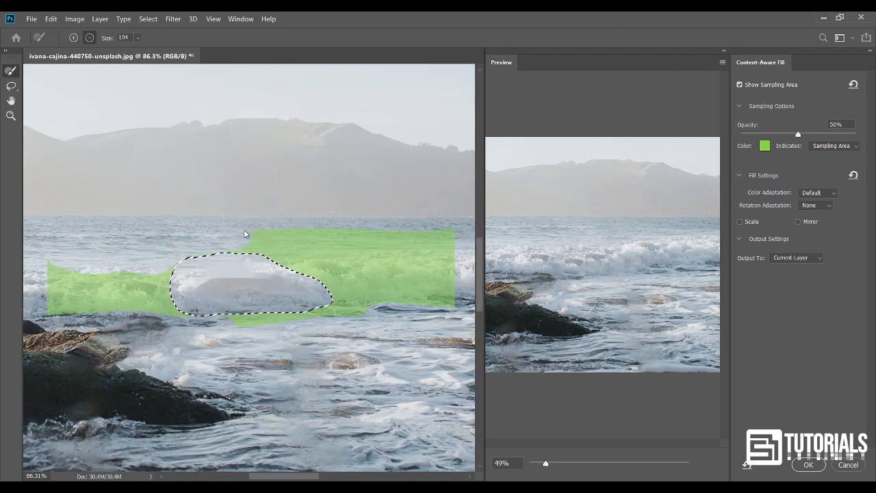
pyautogui.moveTo(440, 233); pyautogui.dragTo(444, 206)
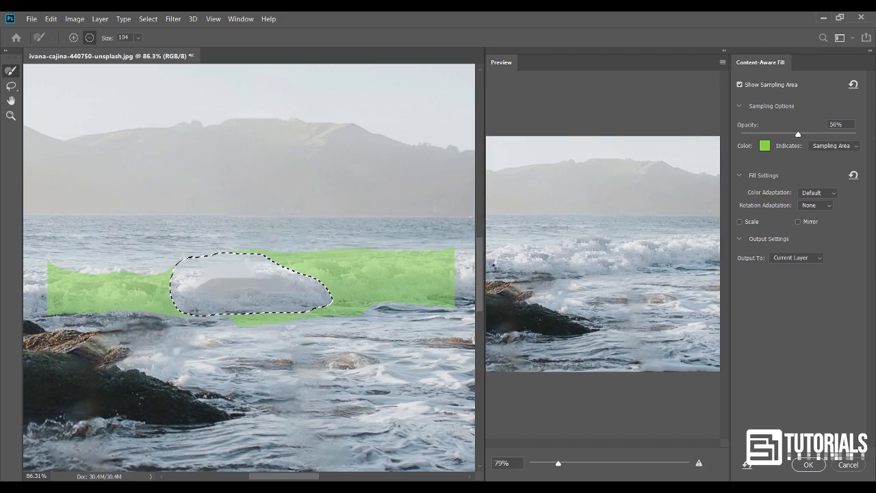
# Set the sampling brush size to 61 and add the water above the wave and beyond its left end to the sampling area.
pyautogui.keyDown('alt'); pyautogui.rightClick(372, 245); pyautogui.keyUp('alt')
pyautogui.moveTo(372, 245); pyautogui.dragTo(363, 246)
pyautogui.moveTo(444, 244); pyautogui.dragTo(212, 250)
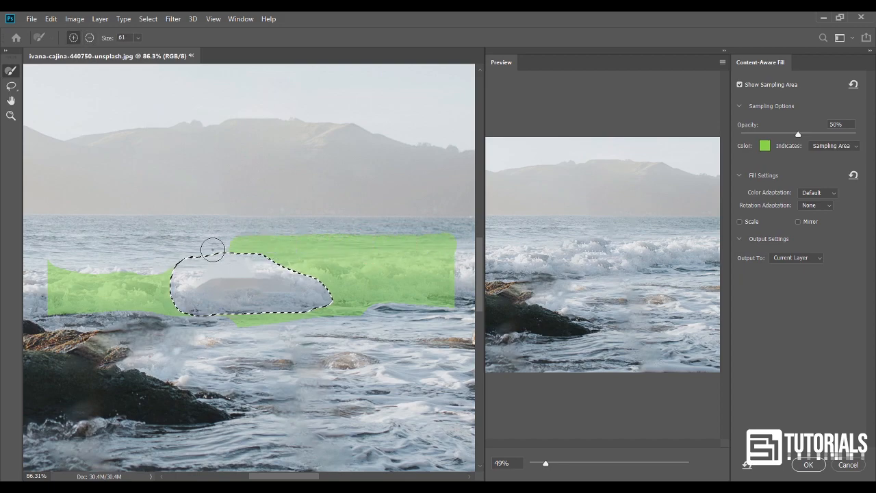
pyautogui.moveTo(159, 272); pyautogui.dragTo(59, 260)
pyautogui.press('alt')
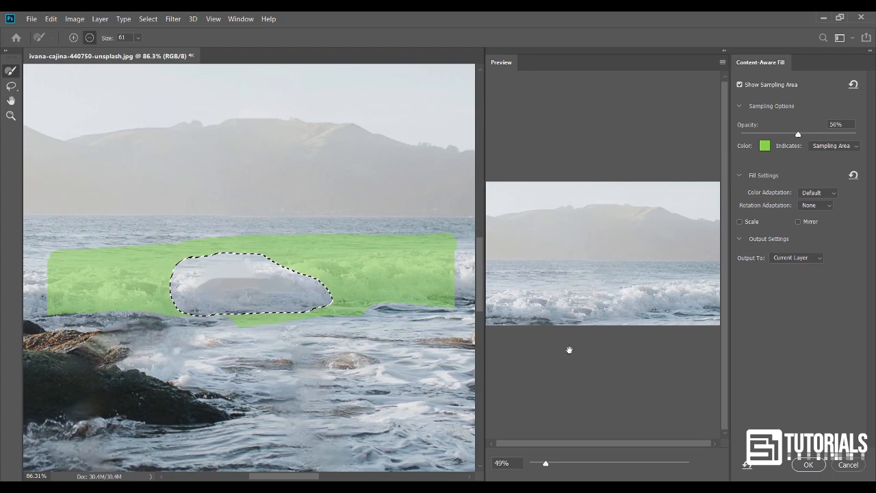
pyautogui.moveTo(546, 469); pyautogui.dragTo(568, 469)
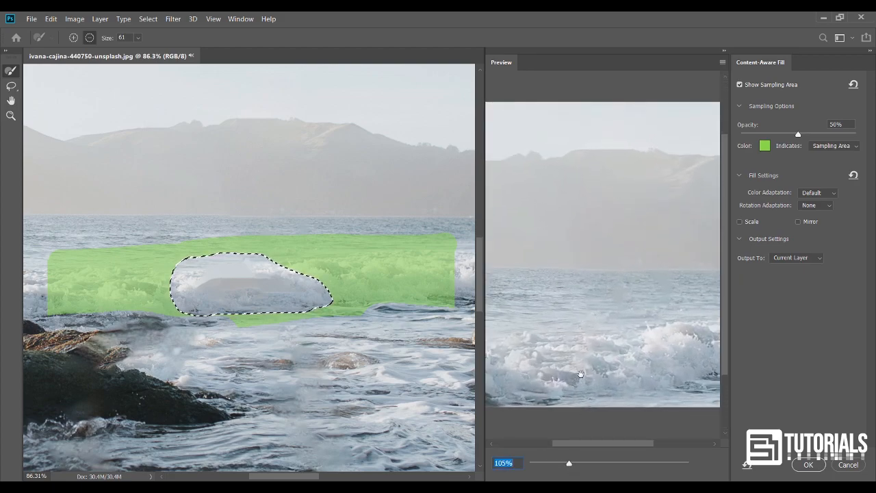
pyautogui.moveTo(580, 374); pyautogui.dragTo(535, 277)
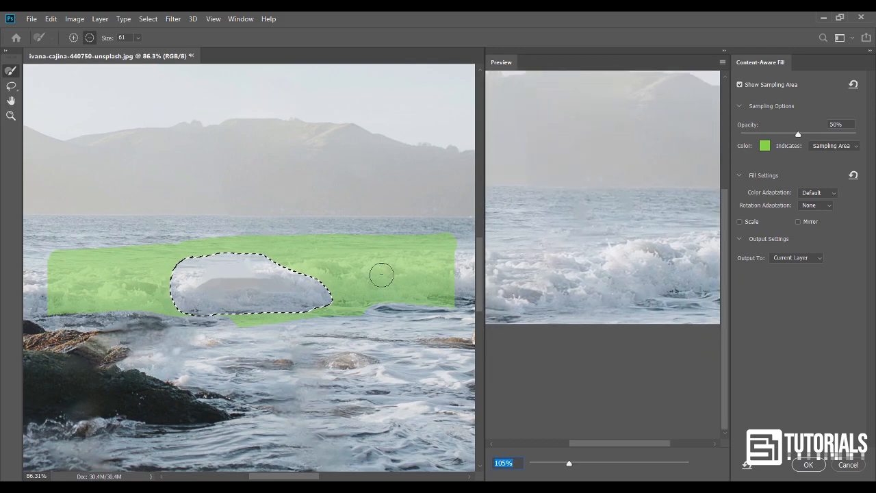
pyautogui.press('alt')
pyautogui.moveTo(148, 250)
pyautogui.mouseDown()
pyautogui.moveTo(61, 250)
pyautogui.moveTo(52, 285)
pyautogui.moveTo(41, 257)
pyautogui.moveTo(61, 269)
pyautogui.mouseUp()
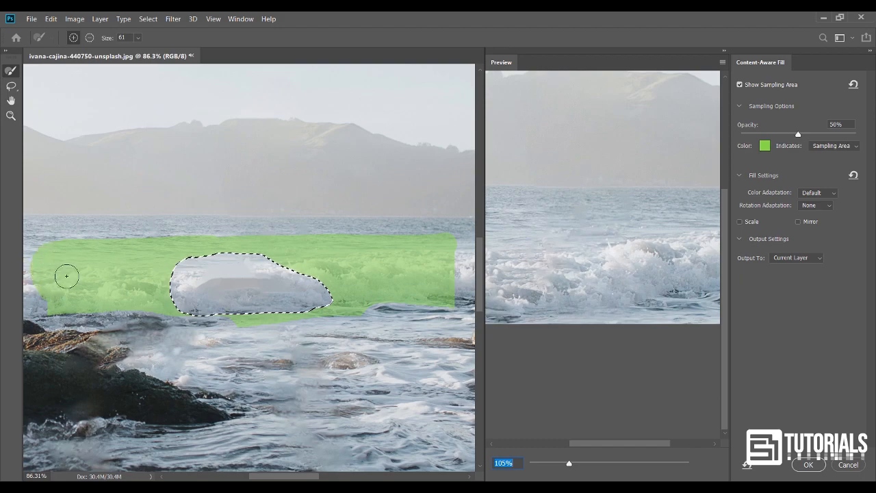
# Check the wave in the fill preview, apply the fill to the current layer and deselect the patch.
pyautogui.moveTo(583, 286); pyautogui.dragTo(568, 288)
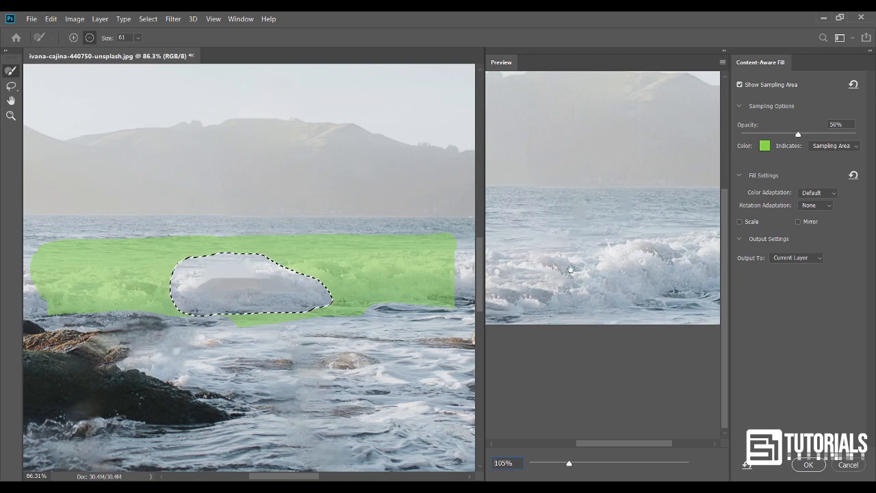
pyautogui.click(809, 465)
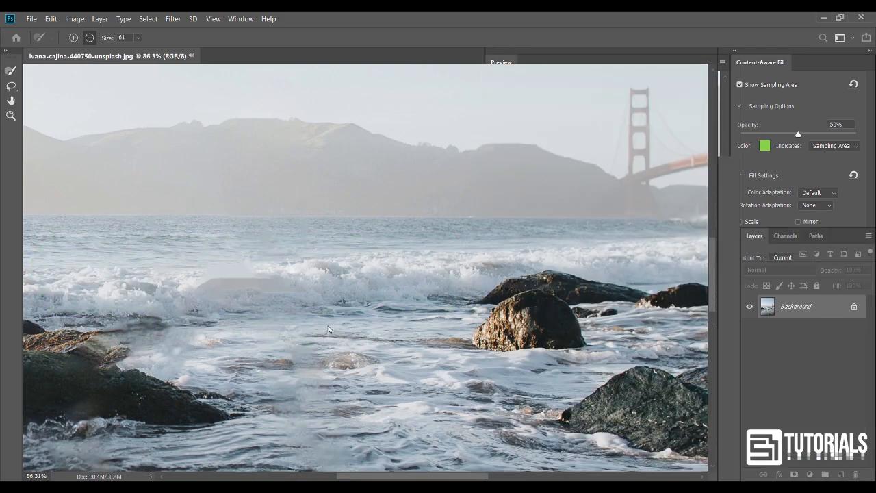
pyautogui.hotkey('ctrl', 'd')
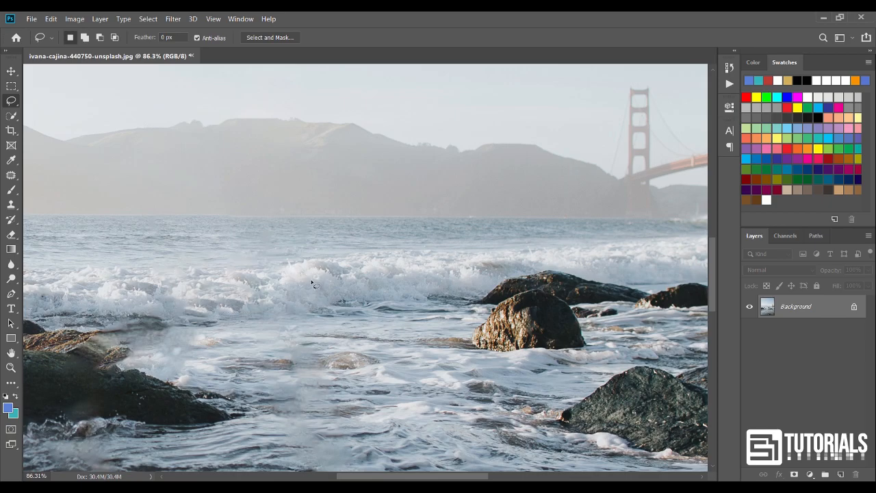
# With a 238 px Clone Stamp brush, sample the foam line at the water's edge and extend its left end.
pyautogui.hotkey('ctrl', '0')
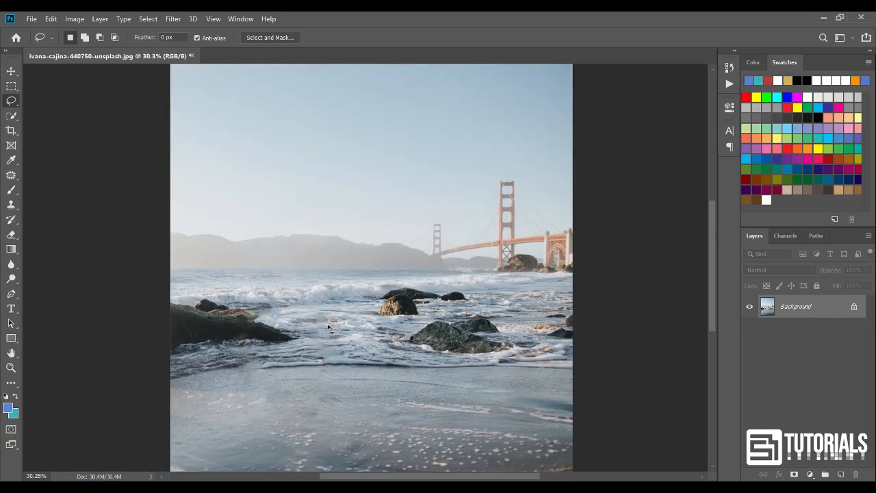
pyautogui.scroll(-1, 328, 327)
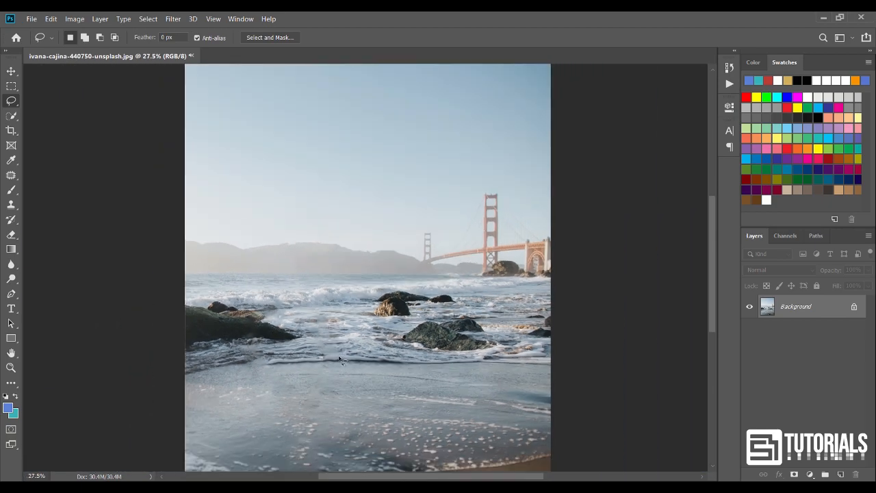
pyautogui.scroll(-2, 342, 361)
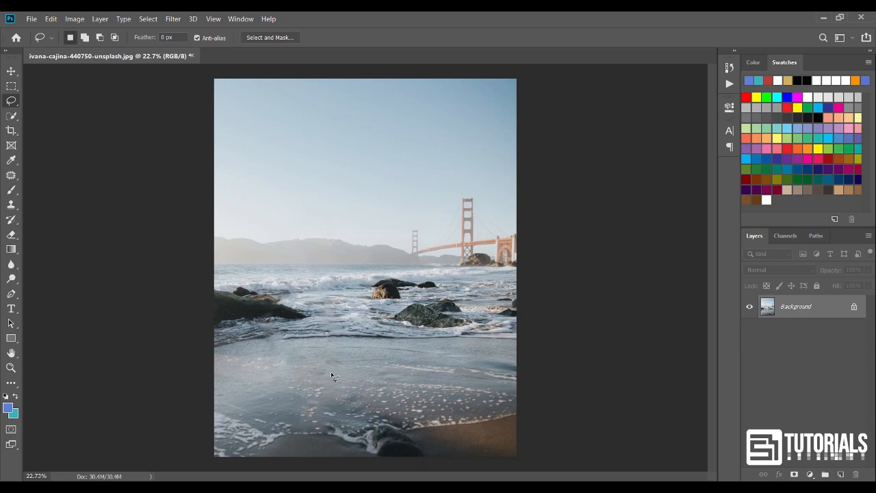
pyautogui.scroll(9, 260, 343)
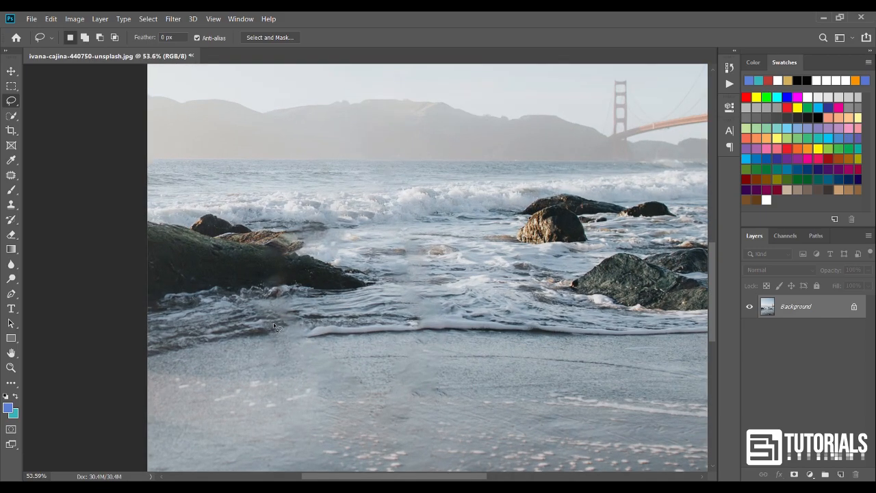
pyautogui.scroll(1, 273, 323)
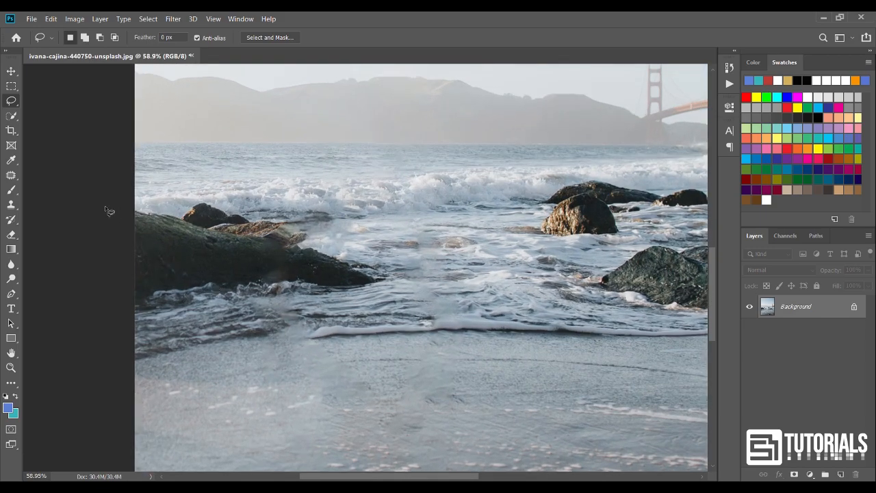
pyautogui.click(11, 204)
pyautogui.scroll(3, 284, 320)
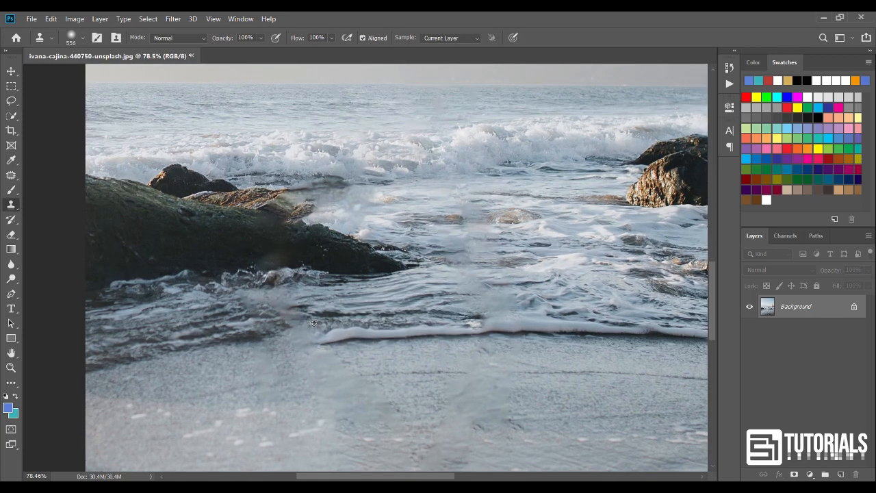
pyautogui.moveTo(292, 326)
pyautogui.mouseDown()
pyautogui.moveTo(244, 318)
pyautogui.moveTo(371, 331)
pyautogui.mouseUp()
pyautogui.keyDown('alt'); pyautogui.click(393, 334); pyautogui.keyUp('alt')
pyautogui.moveTo(302, 337); pyautogui.dragTo(293, 337)
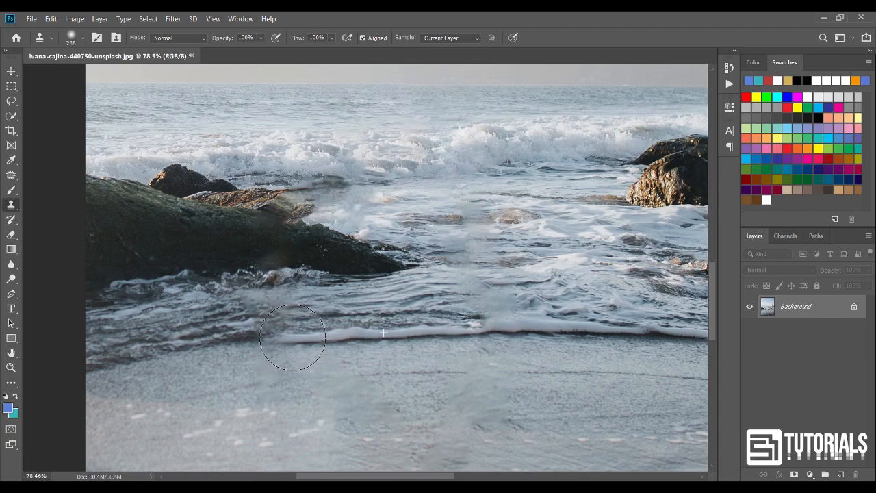
pyautogui.scroll(-5, 278, 358)
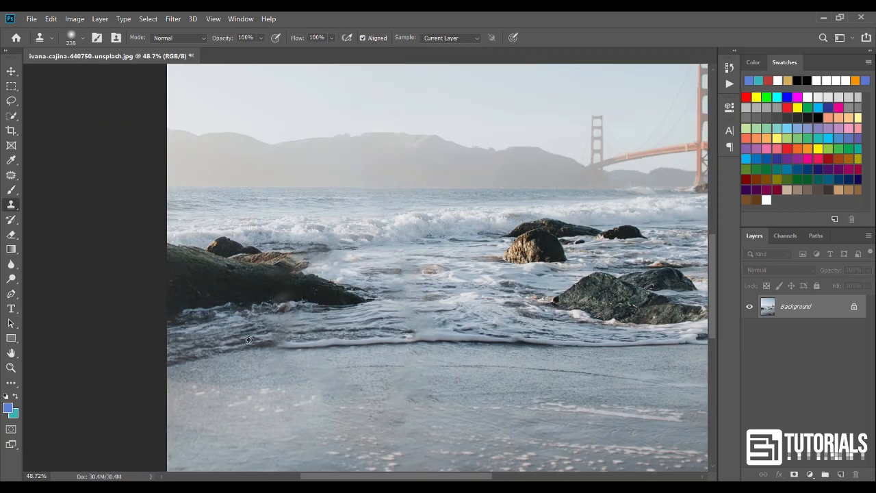
# With a 163 px Clone Stamp brush, blend the left end of the shoreline into the water below the large dark rock.
pyautogui.scroll(4, 243, 343)
pyautogui.moveTo(328, 316); pyautogui.dragTo(255, 334)
pyautogui.keyDown('alt'); pyautogui.click(428, 317); pyautogui.keyUp('alt')
pyautogui.scroll(-6, 326, 358)
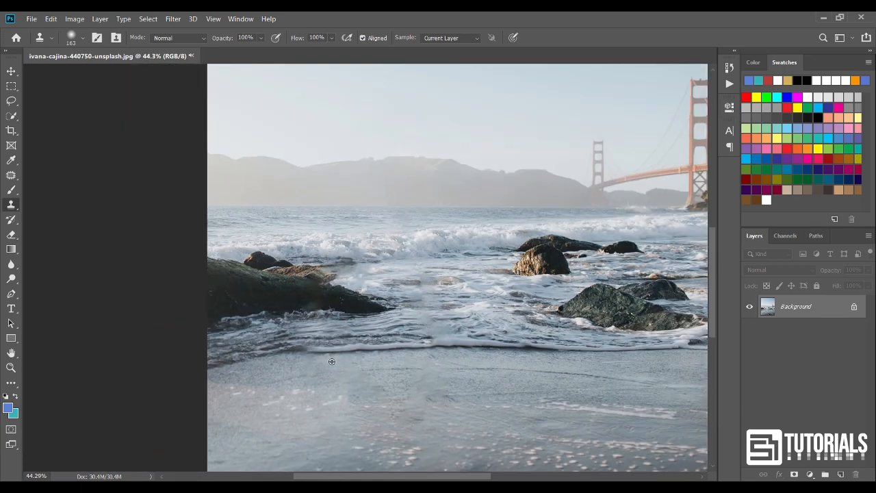
# With a 76 px Clone Stamp brush, sample clean sea texture and retouch the blurred patches of water above the breaking wave.
pyautogui.scroll(8, 407, 245)
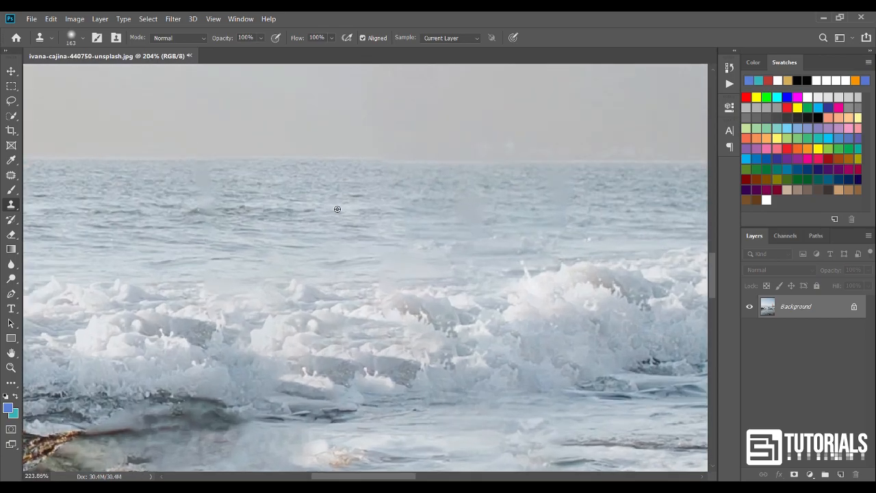
pyautogui.moveTo(377, 216); pyautogui.dragTo(324, 231)
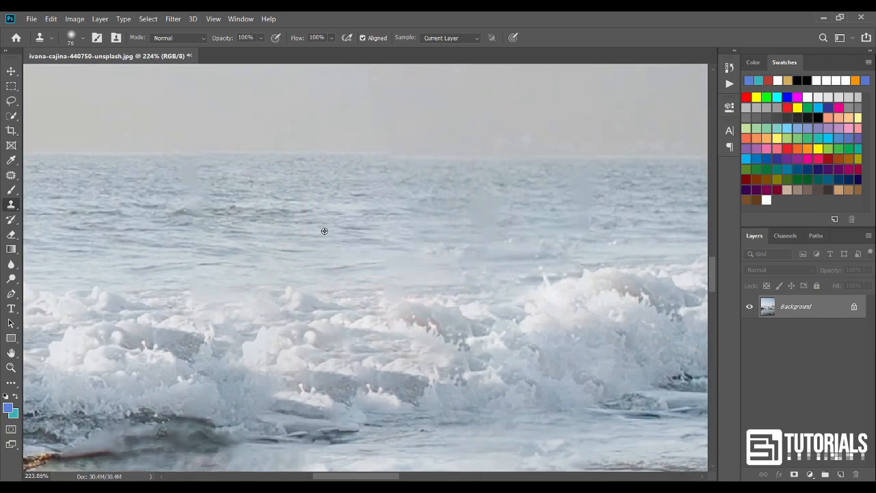
pyautogui.keyDown('alt'); pyautogui.click(405, 209); pyautogui.keyUp('alt')
pyautogui.moveTo(481, 213)
pyautogui.mouseDown()
pyautogui.moveTo(504, 210)
pyautogui.moveTo(397, 220)
pyautogui.moveTo(531, 221)
pyautogui.moveTo(374, 255)
pyautogui.mouseUp()
pyautogui.keyDown('alt'); pyautogui.click(397, 220); pyautogui.keyUp('alt')
pyautogui.keyDown('alt'); pyautogui.click(505, 225); pyautogui.keyUp('alt')
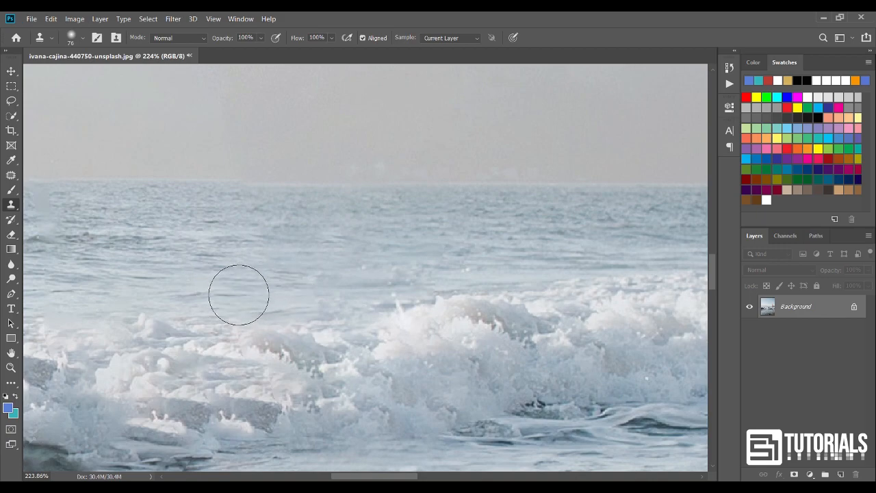
pyautogui.scroll(-3, 338, 243)
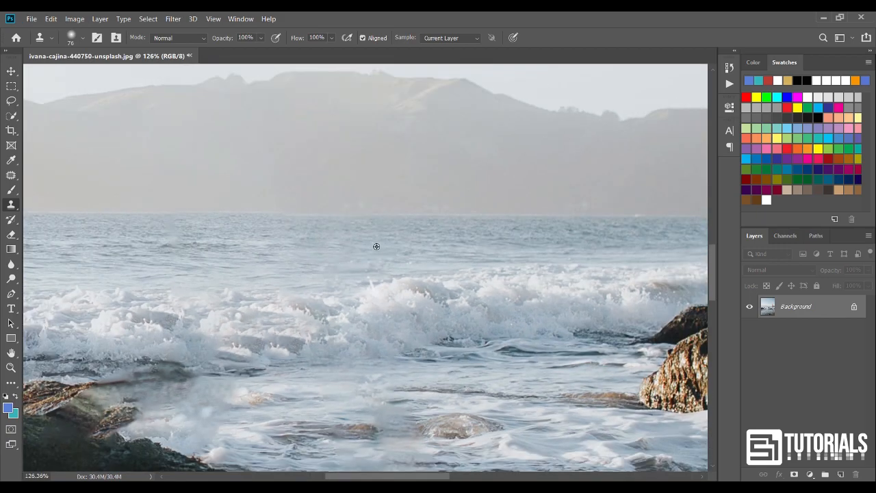
pyautogui.scroll(-2, 377, 248)
# Clone foamy water over the smeared patches between the large dark rock and the small submerged rock, and review the whole photo.
pyautogui.scroll(5, 374, 356)
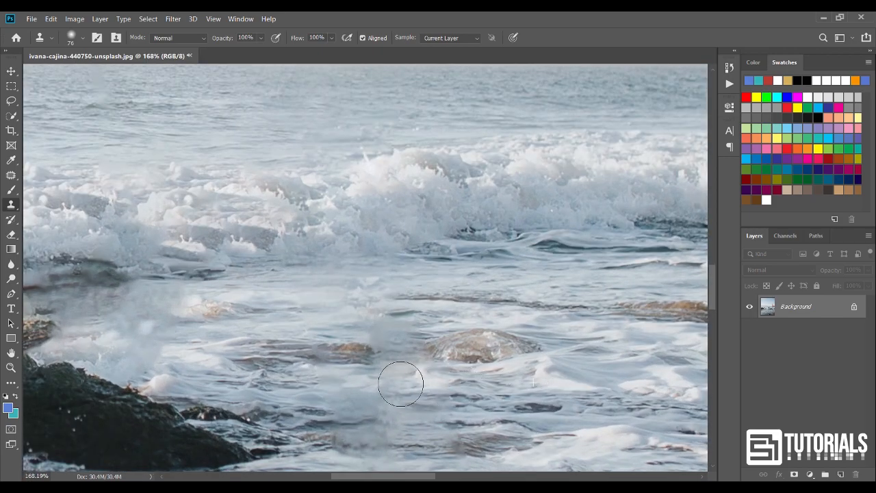
pyautogui.moveTo(317, 310); pyautogui.dragTo(305, 308)
pyautogui.keyDown('alt'); pyautogui.click(305, 308); pyautogui.keyUp('alt')
pyautogui.moveTo(382, 328)
pyautogui.mouseDown()
pyautogui.moveTo(405, 327)
pyautogui.moveTo(397, 339)
pyautogui.moveTo(406, 311)
pyautogui.mouseUp()
pyautogui.scroll(-4, 337, 304)
pyautogui.scroll(4, 366, 404)
pyautogui.moveTo(419, 363); pyautogui.dragTo(453, 355)
pyautogui.keyDown('alt'); pyautogui.click(580, 340); pyautogui.keyUp('alt')
pyautogui.moveTo(365, 364)
pyautogui.mouseDown()
pyautogui.moveTo(341, 351)
pyautogui.moveTo(359, 373)
pyautogui.moveTo(347, 384)
pyautogui.moveTo(373, 325)
pyautogui.mouseUp()
pyautogui.scroll(-10, 389, 352)
pyautogui.scroll(-5, 389, 353)
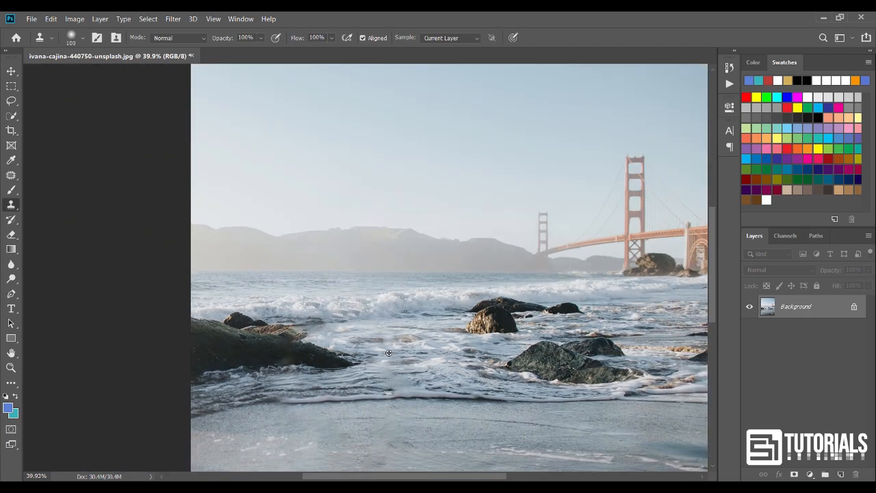
pyautogui.scroll(-1, 361, 406)
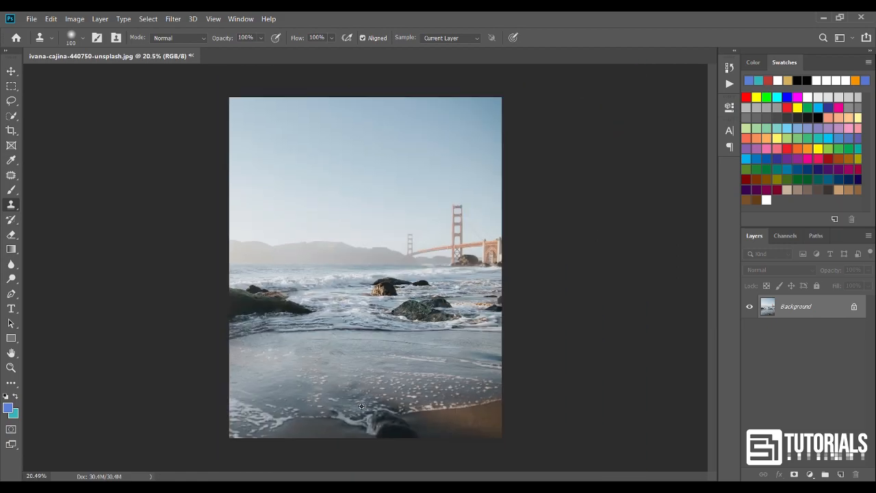
pyautogui.scroll(1, 361, 405)
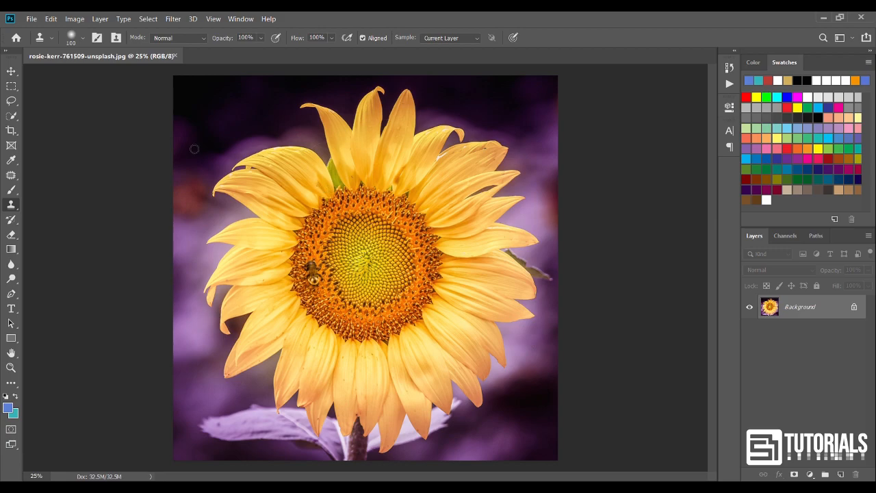
# Lasso the gap between the sunflower's upper-left petals and open the selection in Content-Aware Fill.
pyautogui.click(13, 104)
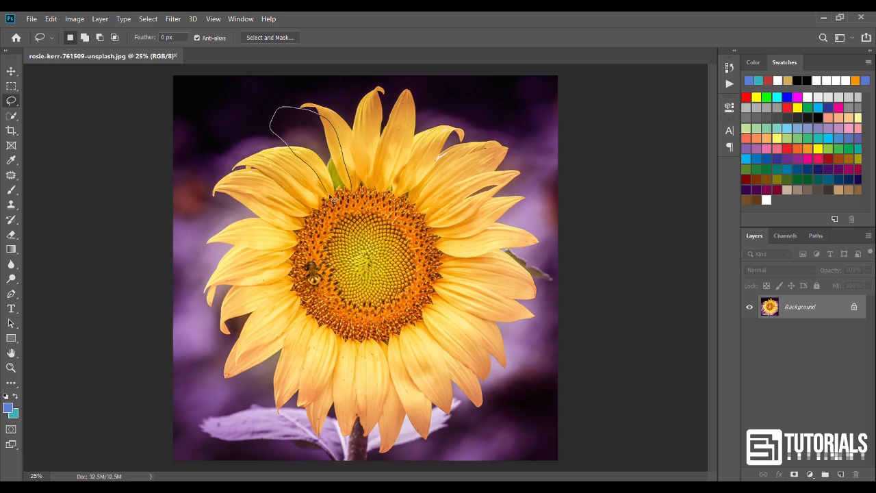
pyautogui.moveTo(353, 196); pyautogui.dragTo(352, 198)
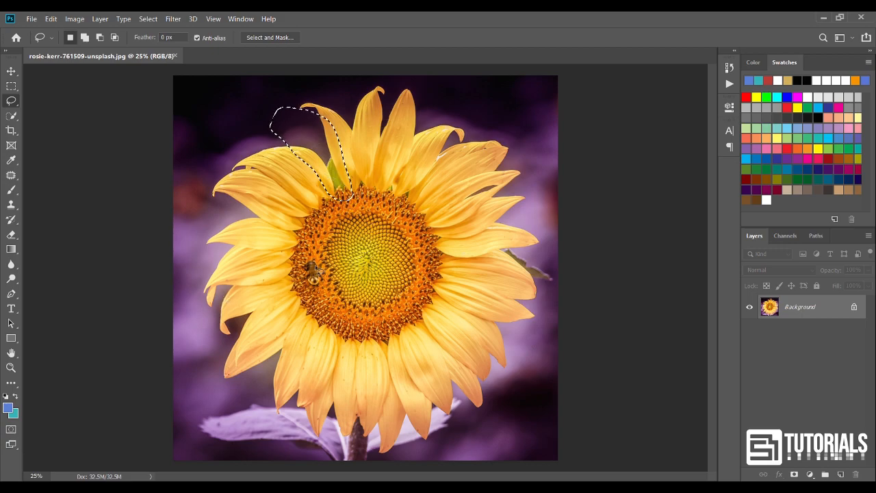
pyautogui.click(74, 18)
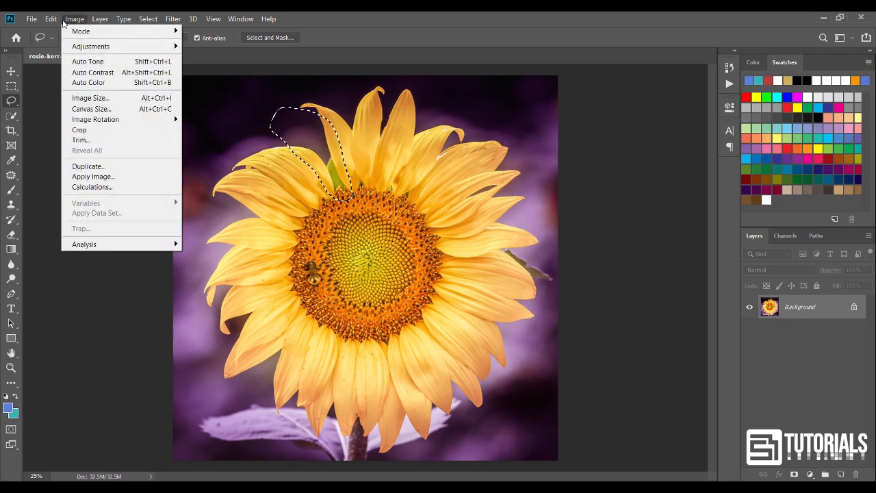
pyautogui.click(93, 208)
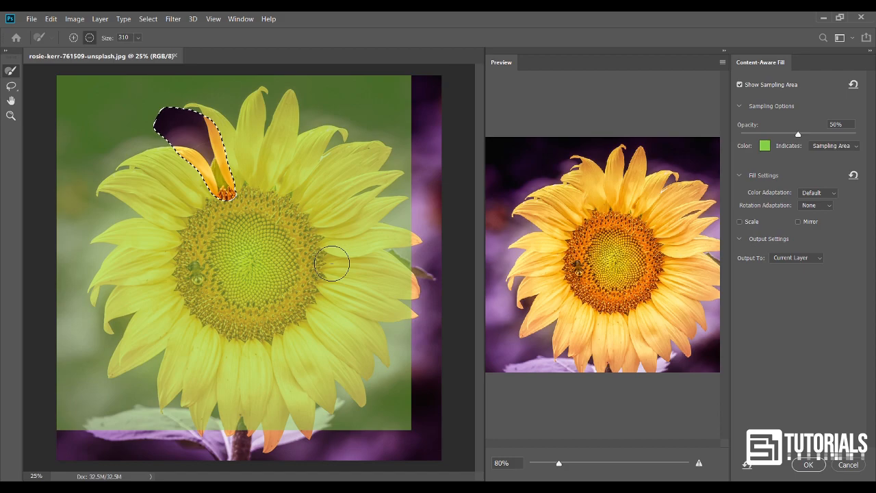
# Set the rotation adaptation to Medium and inspect the filled petal gap in an enlarged preview.
pyautogui.click(822, 206)
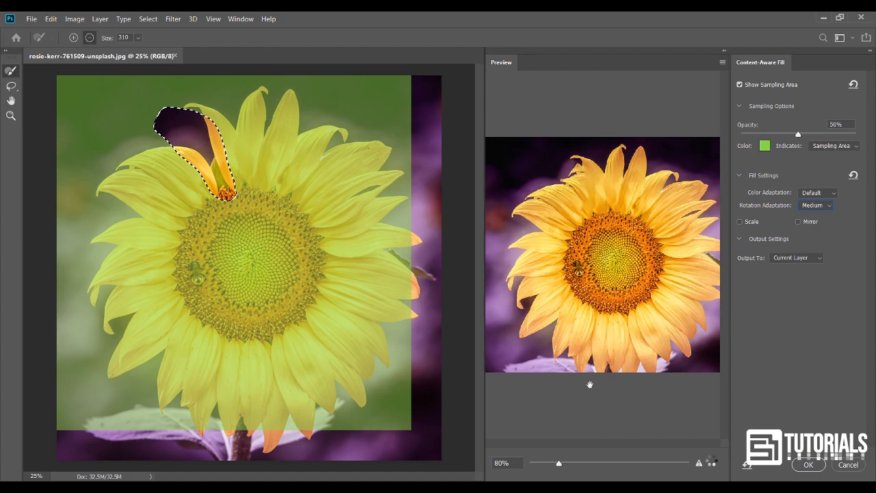
pyautogui.moveTo(558, 461); pyautogui.dragTo(587, 462)
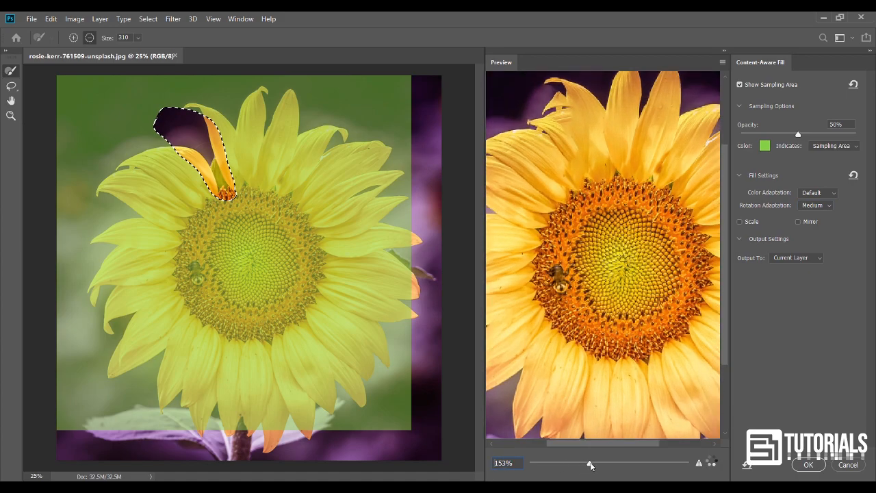
pyautogui.moveTo(566, 164); pyautogui.dragTo(594, 260)
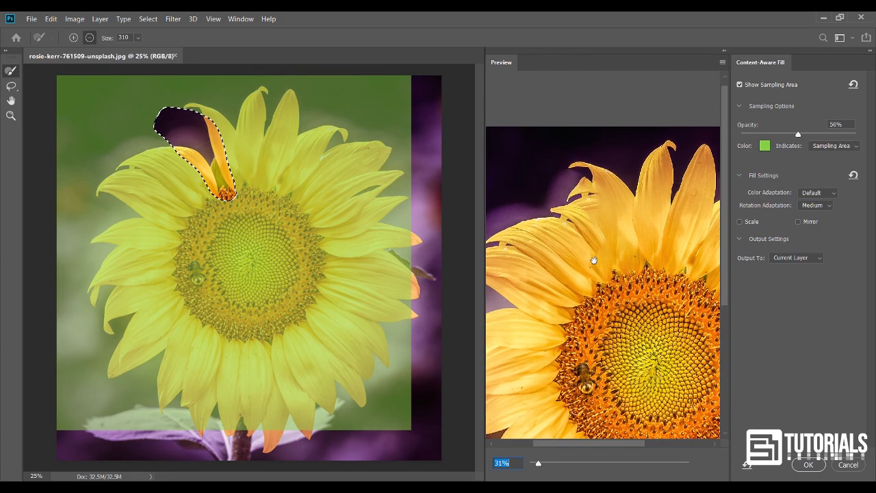
# Set both color adaptation and rotation adaptation to High and check the fill against the whole flower in the preview.
pyautogui.click(830, 195)
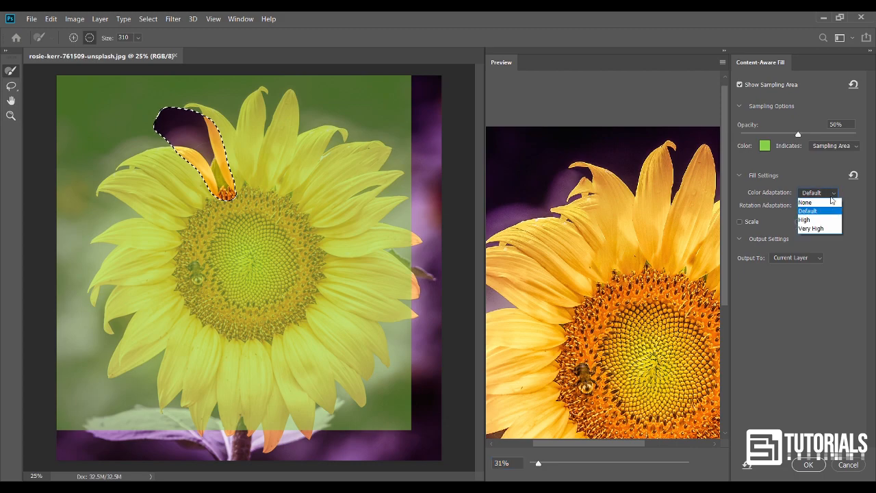
pyautogui.click(830, 214)
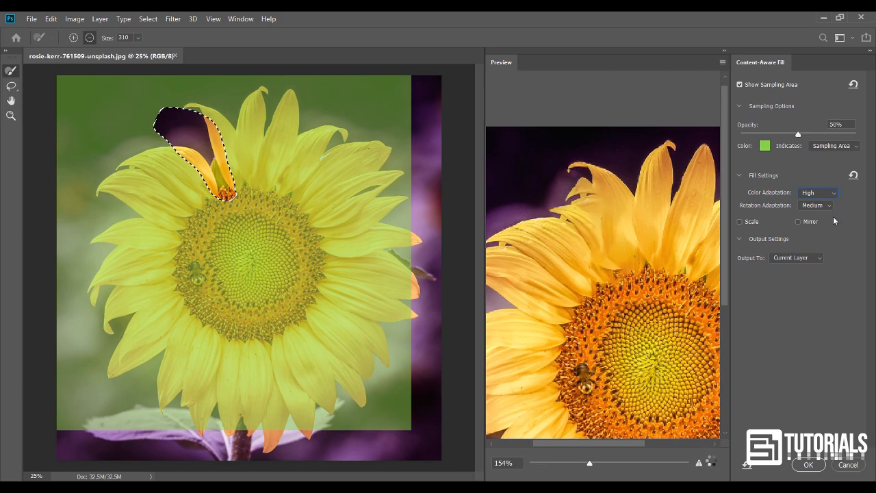
pyautogui.click(825, 205)
pyautogui.click(825, 245)
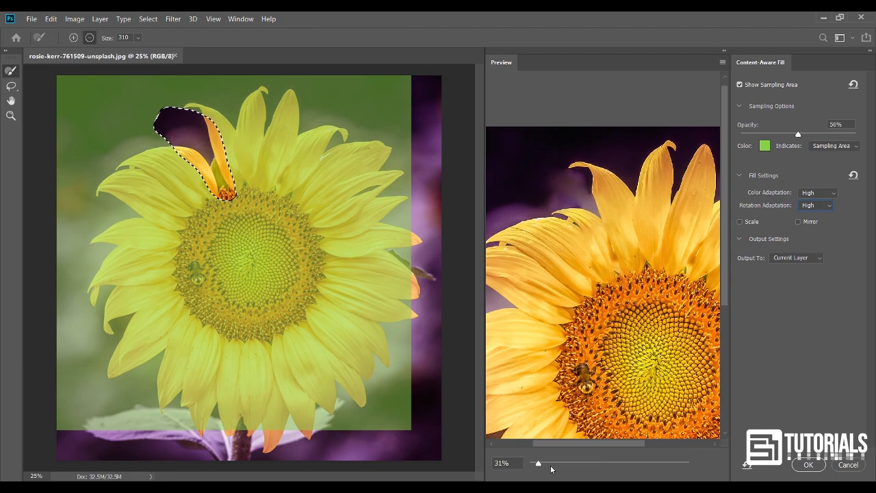
pyautogui.moveTo(538, 467); pyautogui.dragTo(532, 469)
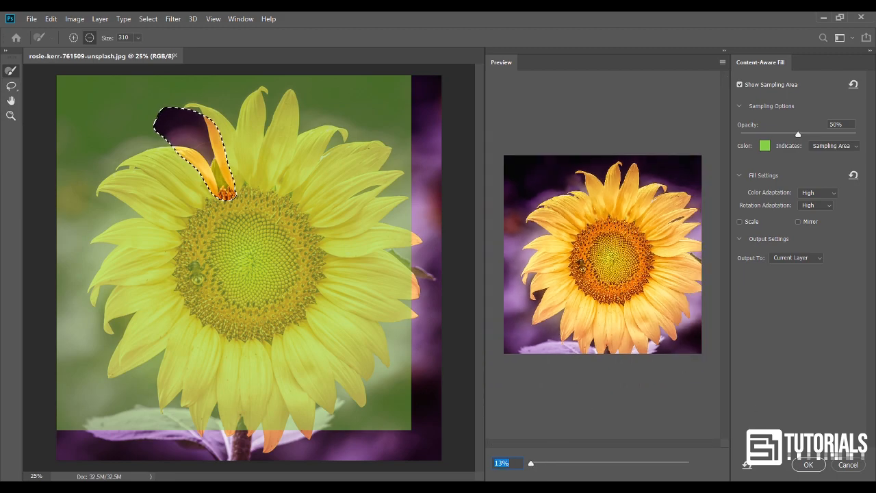
# Output the petal fill to a new layer, deselect, and toggle that layer's visibility to compare before and after.
pyautogui.click(788, 260)
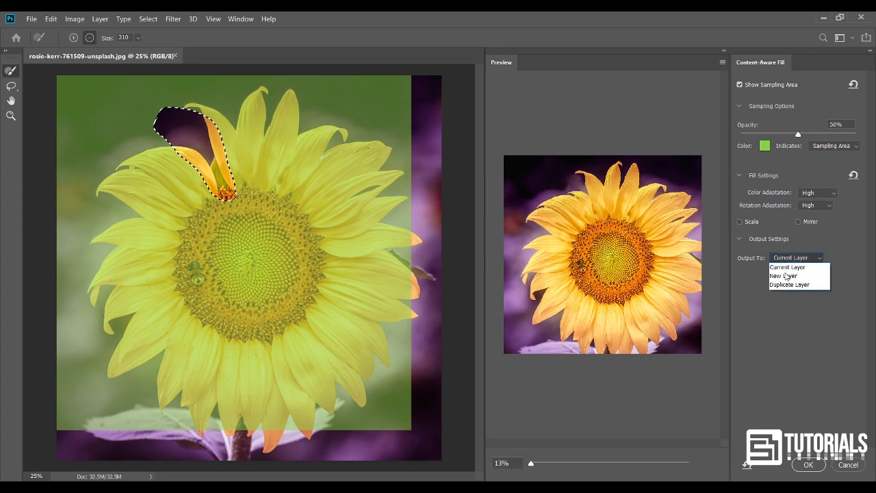
pyautogui.click(787, 276)
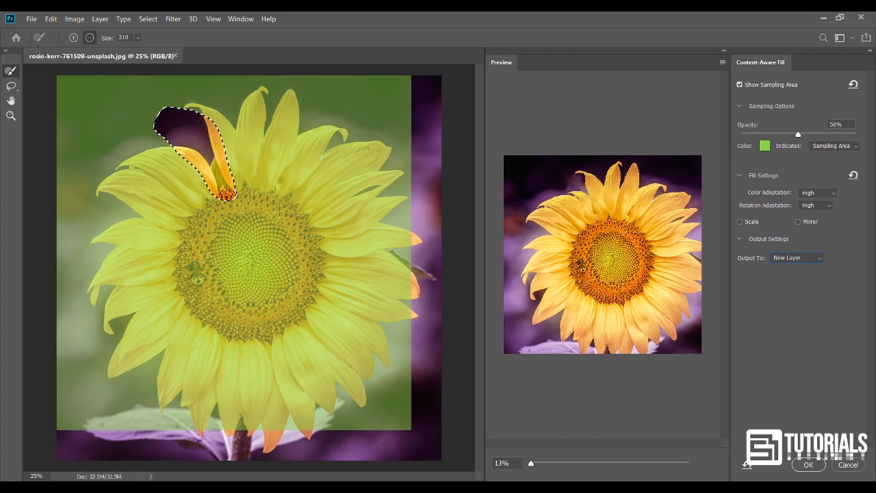
pyautogui.click(809, 464)
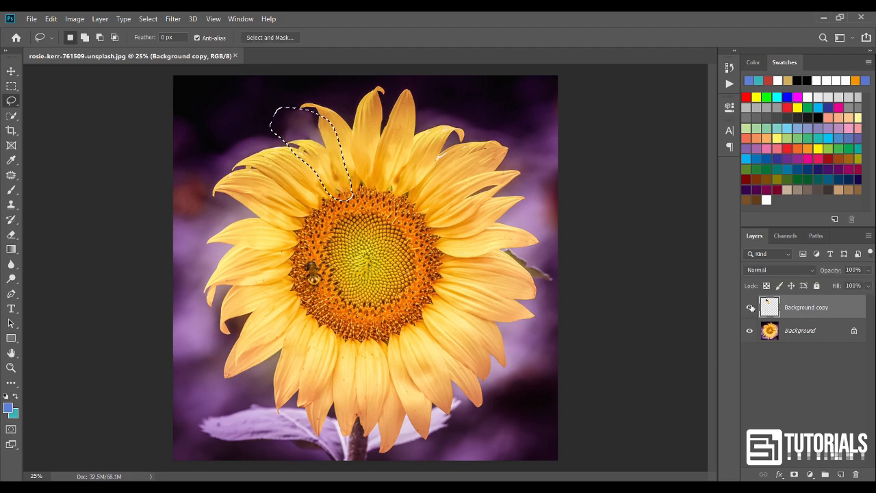
pyautogui.hotkey('ctrl', 'd')
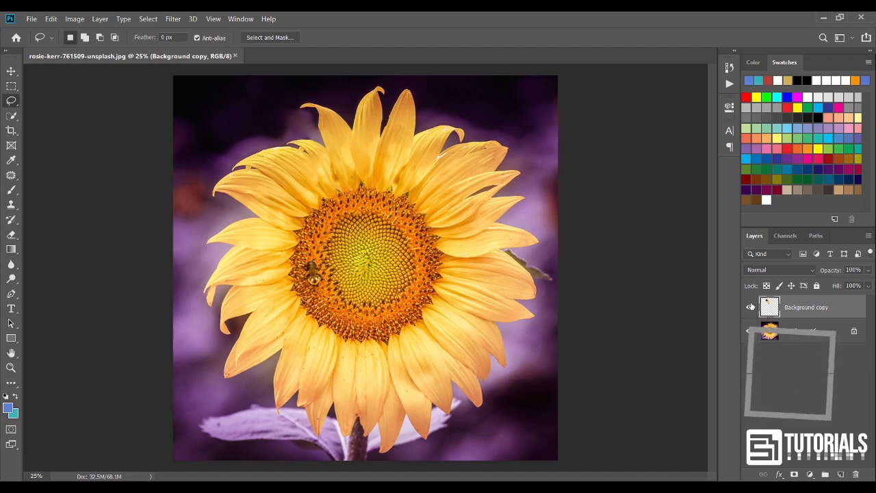
pyautogui.click(751, 307)
pyautogui.click(751, 307)
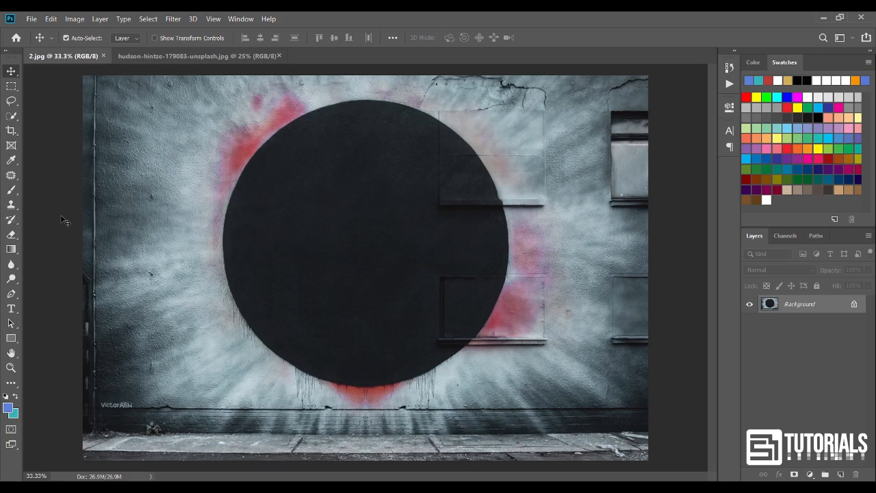
# Choose the Brush tool for the mural photo, reduce its size to 14 px and increase its hardness.
pyautogui.click(12, 190)
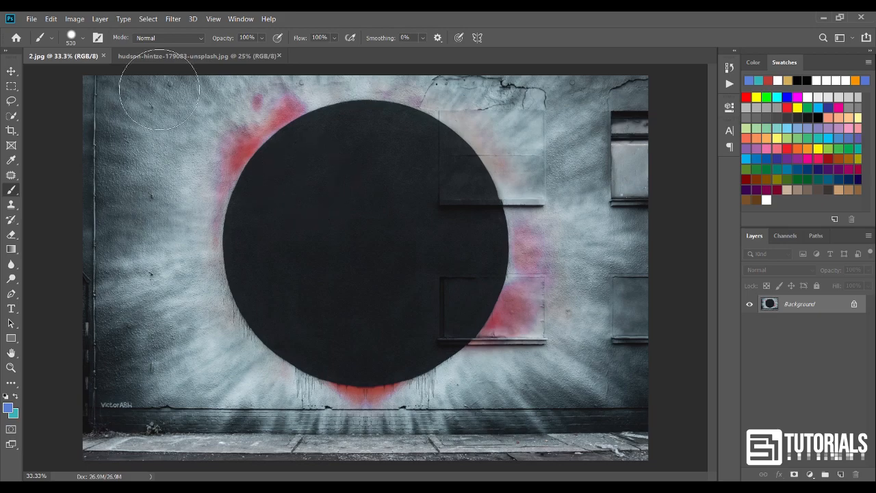
pyautogui.click(85, 41)
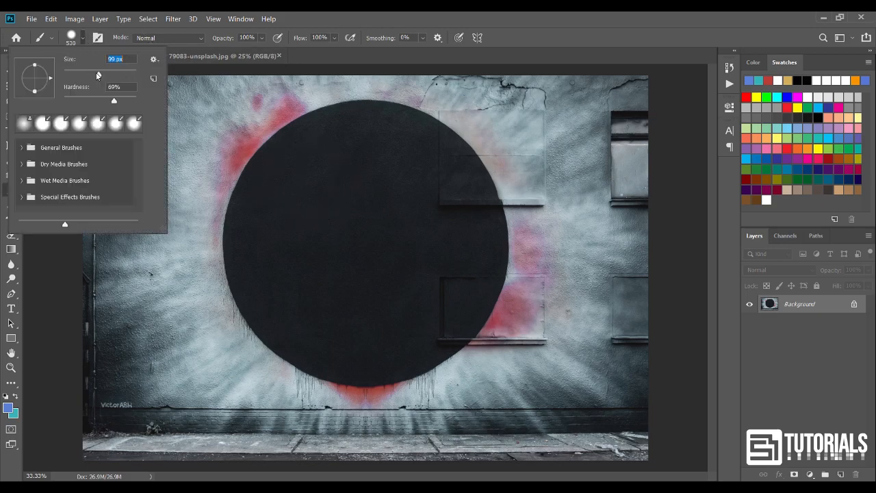
pyautogui.moveTo(104, 77); pyautogui.dragTo(68, 74)
pyautogui.moveTo(114, 102); pyautogui.dragTo(128, 103)
pyautogui.press('Return')
# Set the brush smoothing to 75%, comparing test strokes on the black circle before and after and undoing both.
pyautogui.moveTo(371, 233)
pyautogui.mouseDown()
pyautogui.moveTo(411, 245)
pyautogui.moveTo(434, 280)
pyautogui.mouseUp()
pyautogui.hotkey('ctrl', 'z')
pyautogui.moveTo(385, 39); pyautogui.dragTo(393, 40)
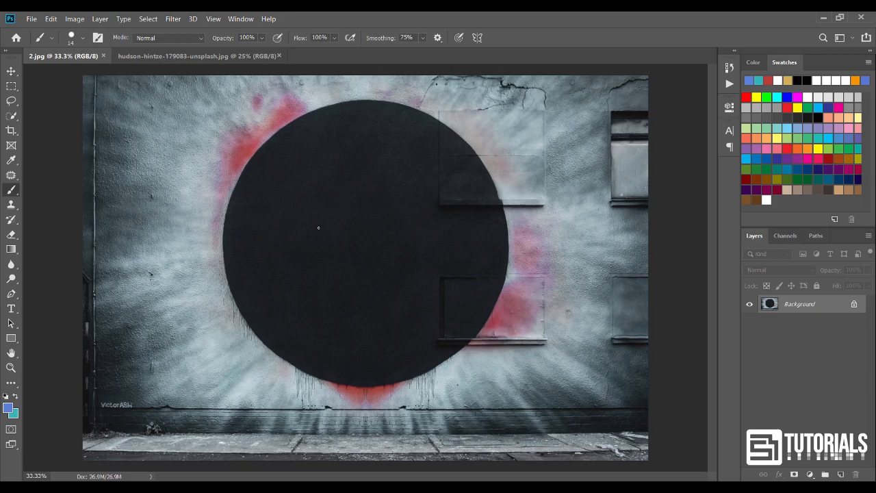
pyautogui.moveTo(364, 186)
pyautogui.mouseDown()
pyautogui.moveTo(363, 270)
pyautogui.moveTo(415, 303)
pyautogui.mouseUp()
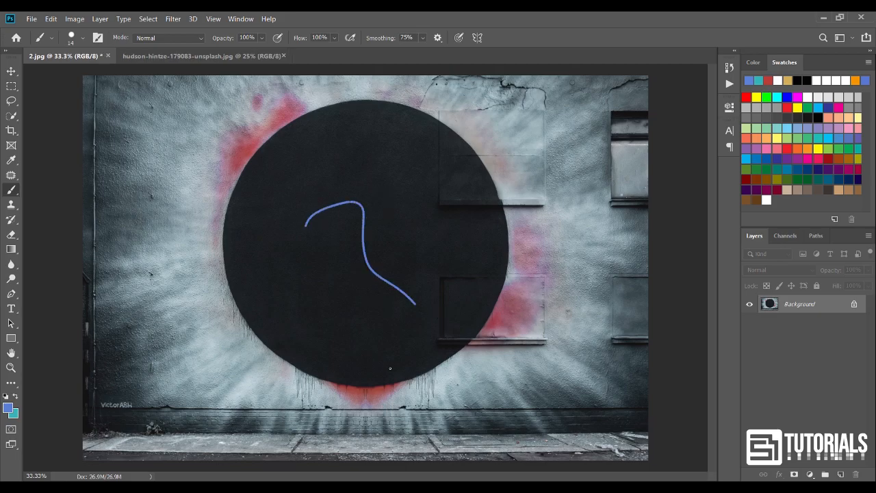
pyautogui.hotkey('ctrl', 'z')
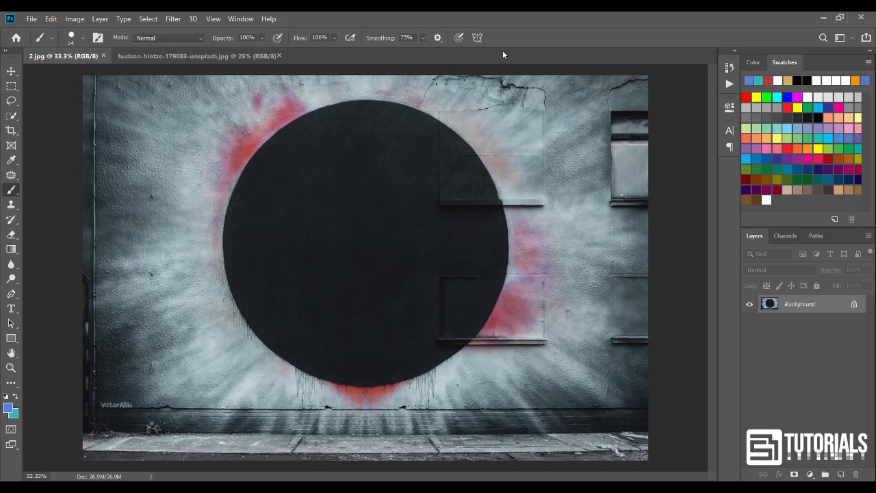
# Add a mandala paint symmetry with 5 segments centred on the black circle, and create a new empty layer for painting.
pyautogui.click(477, 38)
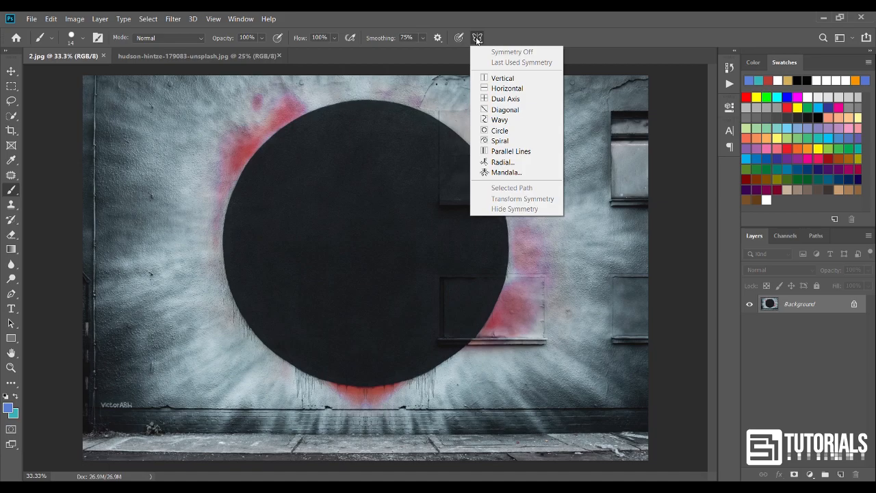
pyautogui.click(515, 173)
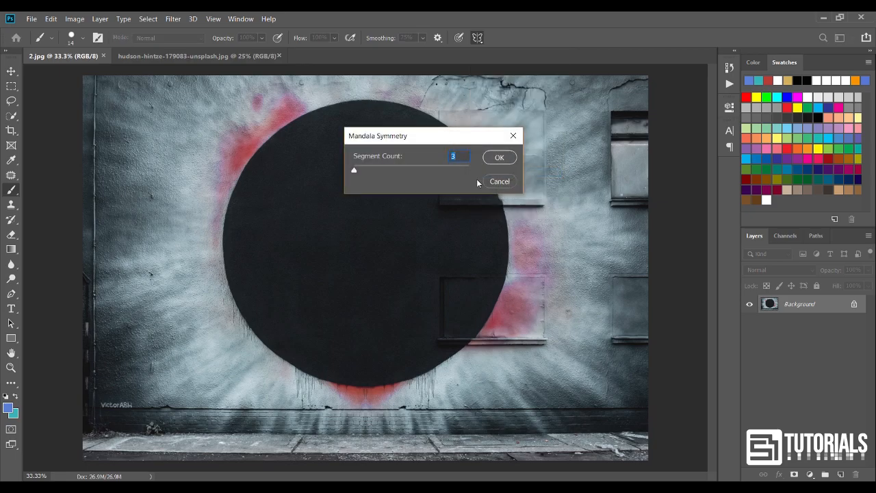
pyautogui.write('5')
pyautogui.click(499, 161)
pyautogui.moveTo(396, 231); pyautogui.dragTo(396, 211)
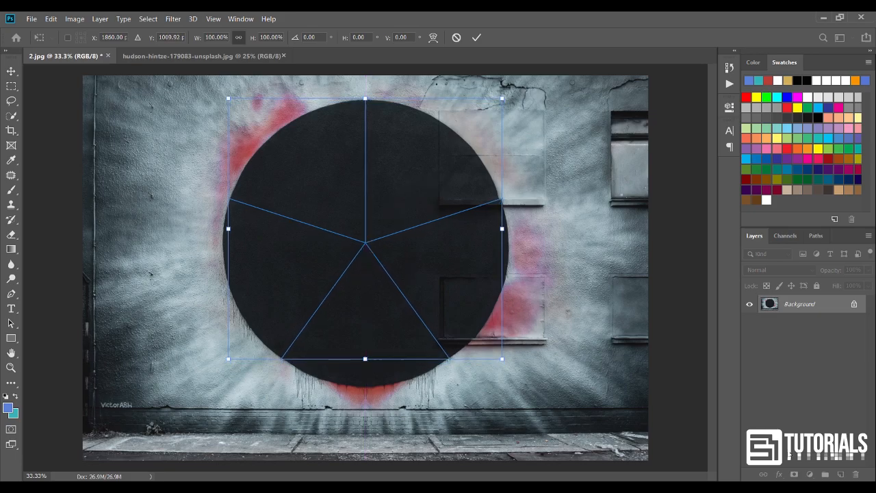
pyautogui.click(477, 39)
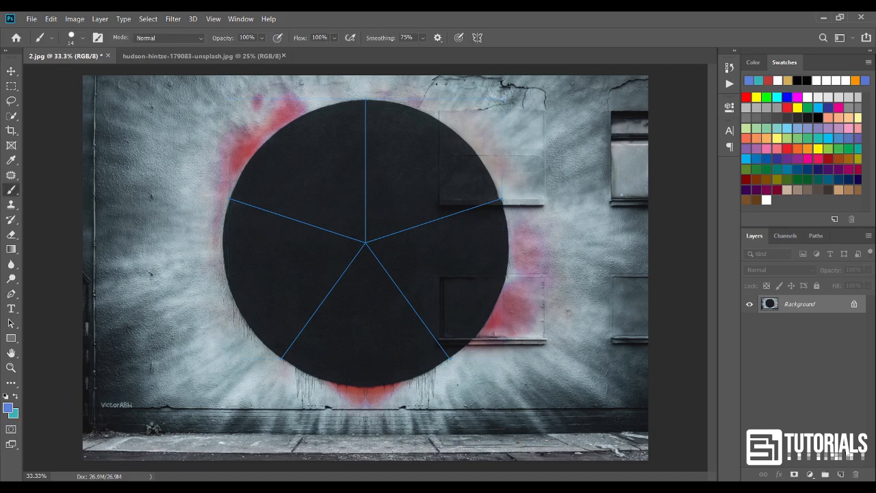
pyautogui.click(841, 474)
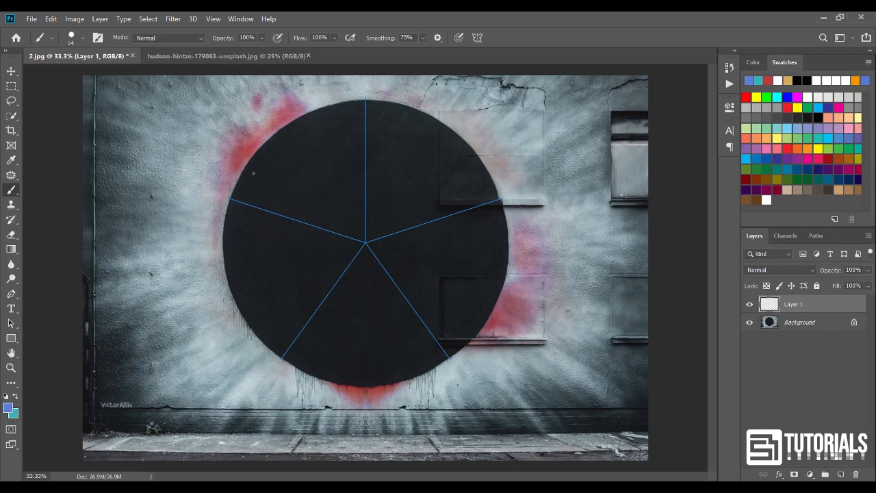
# Sample the red paint beside the black circle and paint wavy mandala strokes radiating from the circle's centre, filling it with petal-like lines.
pyautogui.keyDown('alt'); pyautogui.click(245, 150); pyautogui.keyUp('alt')
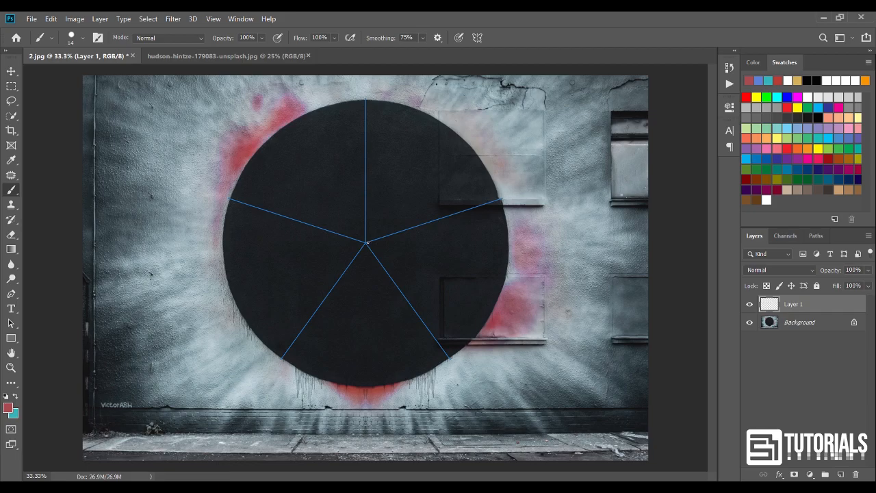
pyautogui.moveTo(367, 242); pyautogui.dragTo(463, 215)
pyautogui.moveTo(374, 233)
pyautogui.mouseDown()
pyautogui.moveTo(495, 181)
pyautogui.moveTo(442, 251)
pyautogui.mouseUp()
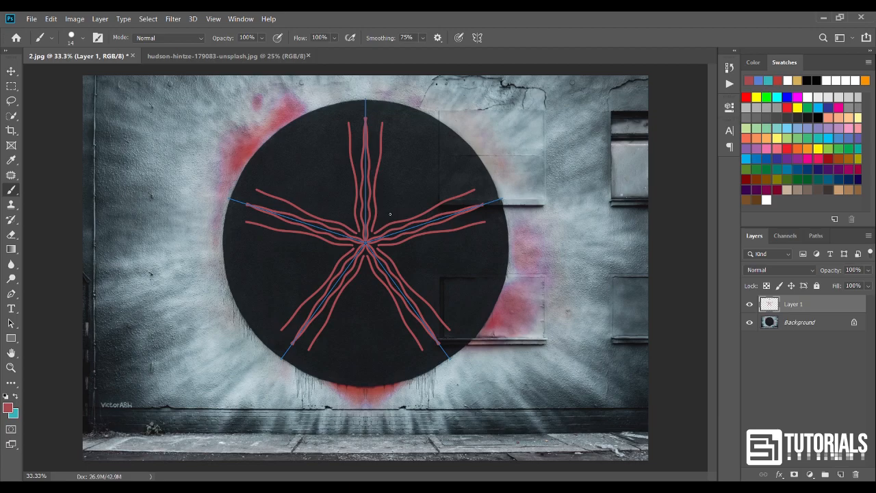
pyautogui.moveTo(380, 224)
pyautogui.mouseDown()
pyautogui.moveTo(427, 204)
pyautogui.moveTo(454, 175)
pyautogui.moveTo(493, 190)
pyautogui.mouseUp()
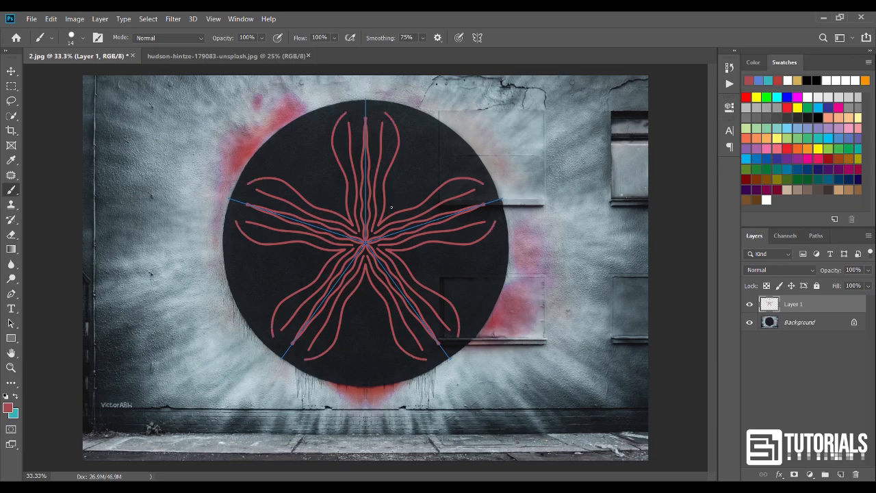
pyautogui.moveTo(424, 192)
pyautogui.mouseDown()
pyautogui.moveTo(446, 160)
pyautogui.moveTo(463, 159)
pyautogui.moveTo(475, 178)
pyautogui.mouseUp()
pyautogui.moveTo(398, 198)
pyautogui.mouseDown()
pyautogui.moveTo(429, 149)
pyautogui.moveTo(466, 155)
pyautogui.mouseUp()
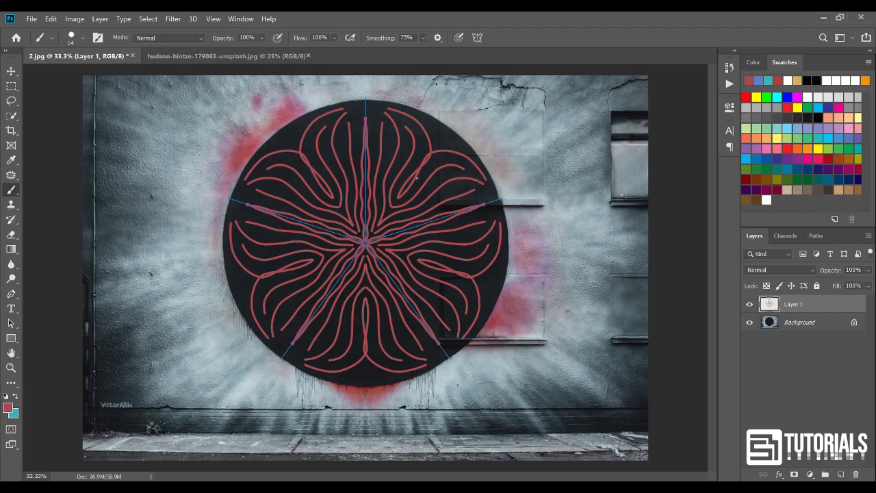
# Turn the current symmetry off and add a new 5-segment mandala symmetry, aligning its centre precisely with the centre of the red pattern.
pyautogui.click(478, 38)
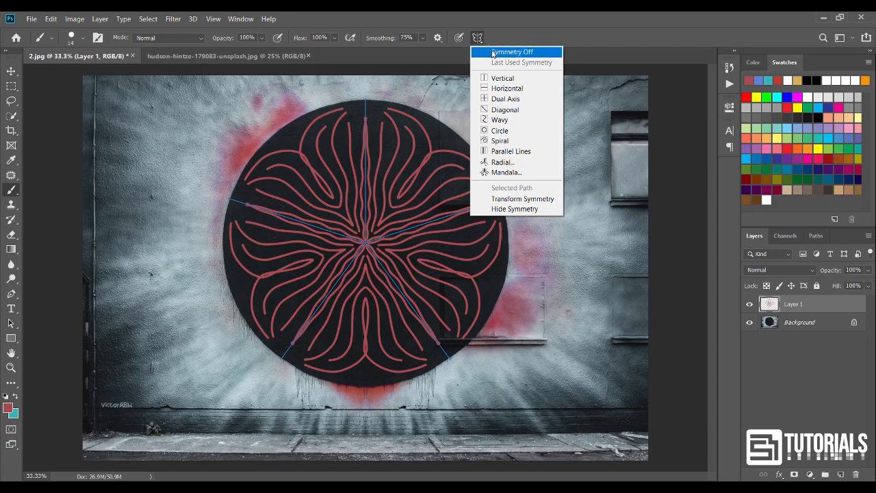
pyautogui.click(507, 52)
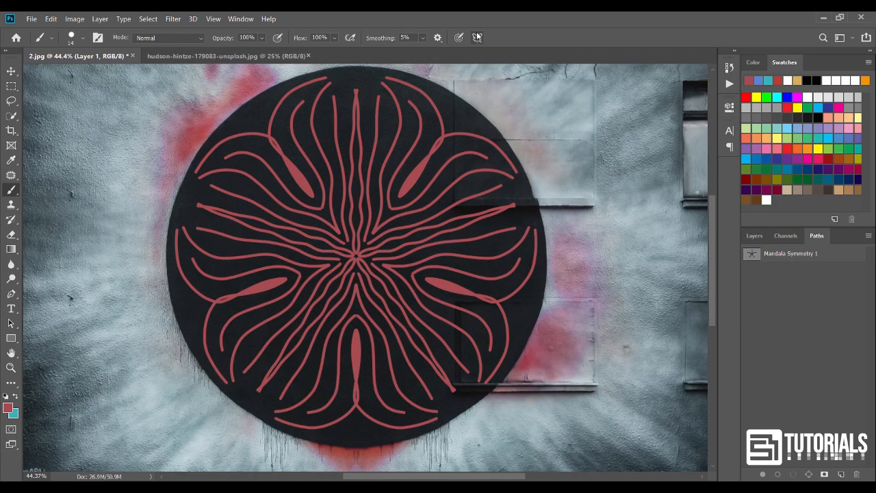
pyautogui.click(478, 39)
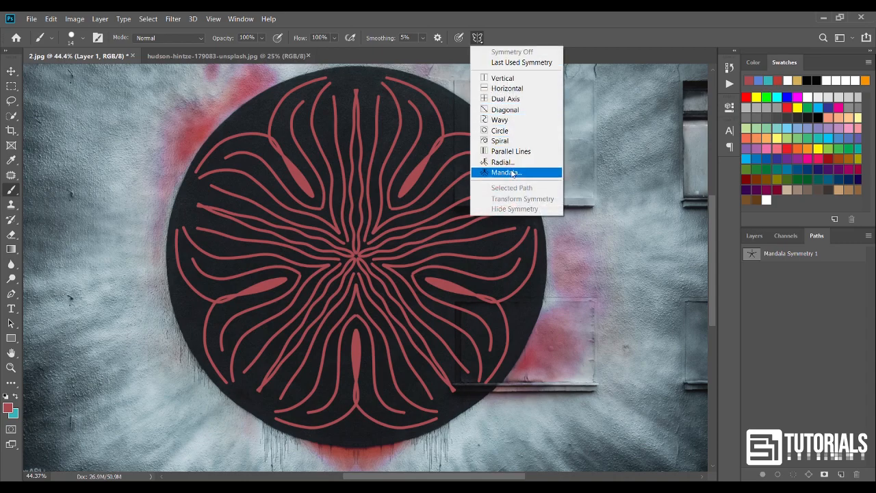
pyautogui.click(506, 172)
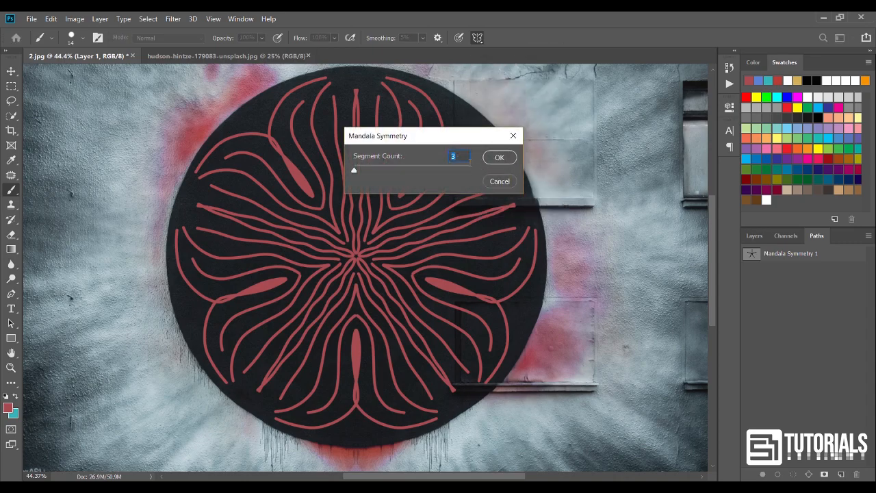
pyautogui.write('5')
pyautogui.click(500, 157)
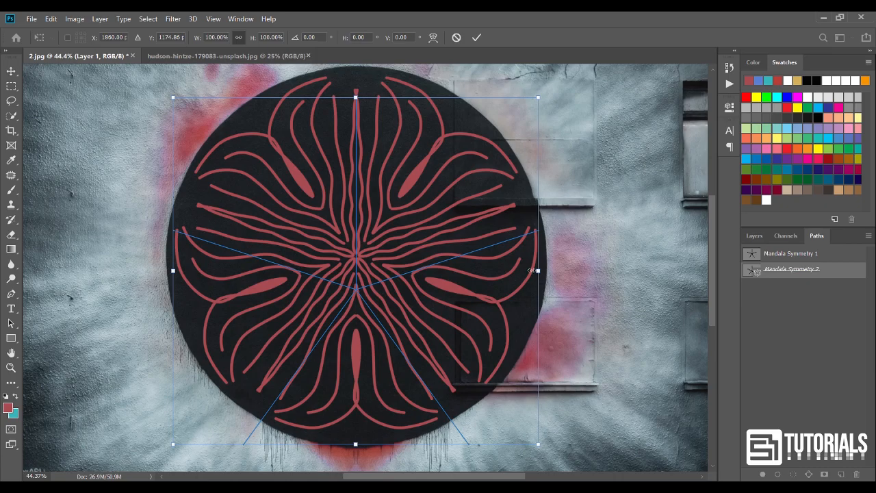
pyautogui.moveTo(375, 259); pyautogui.dragTo(374, 226)
pyautogui.scroll(2, 335, 284)
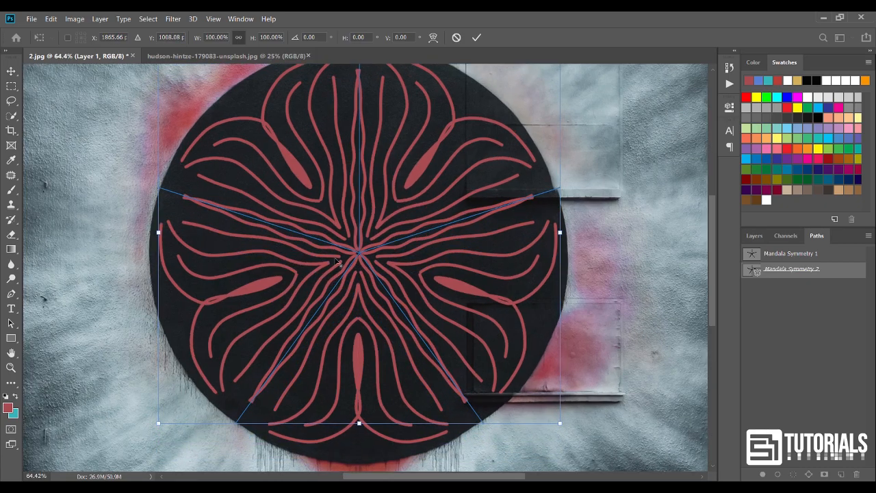
pyautogui.scroll(10, 335, 276)
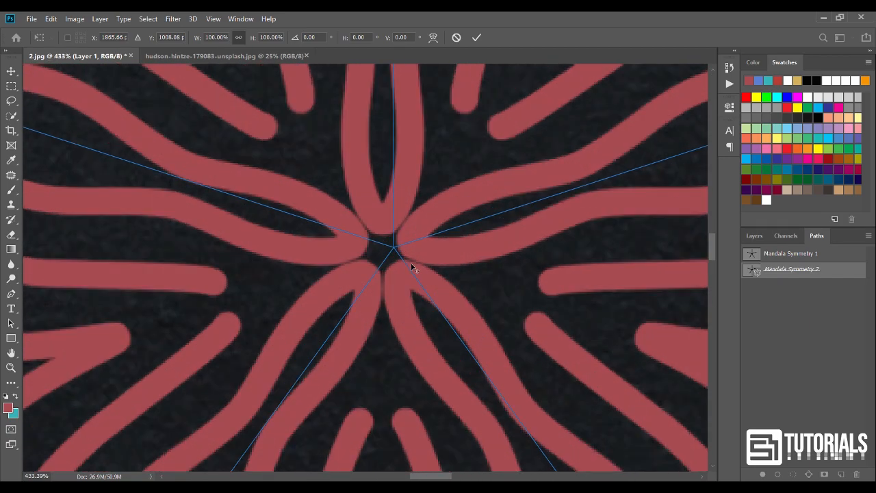
pyautogui.scroll(2, 411, 267)
pyautogui.moveTo(458, 256); pyautogui.dragTo(441, 261)
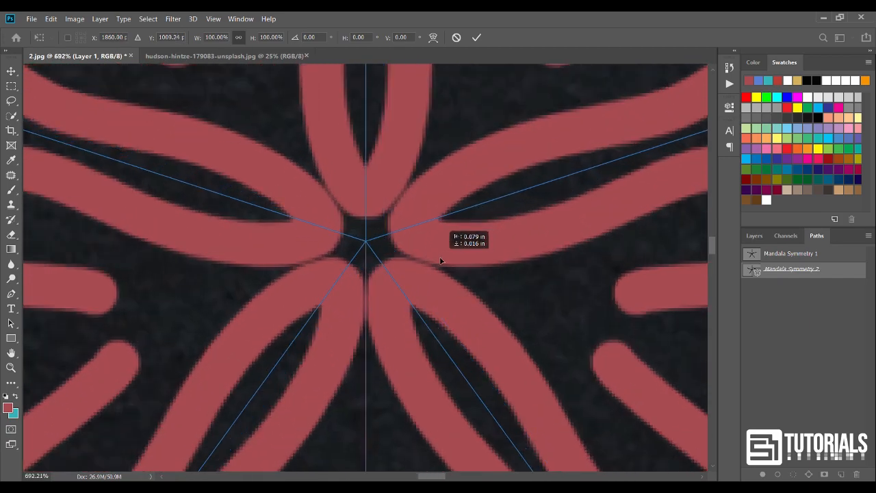
# Paint teal strokes on Layer 2 between the red lines, following their curves outward from the mandala's centre.
pyautogui.moveTo(284, 226)
pyautogui.mouseDown()
pyautogui.moveTo(489, 186)
pyautogui.moveTo(534, 161)
pyautogui.moveTo(580, 173)
pyautogui.mouseUp()
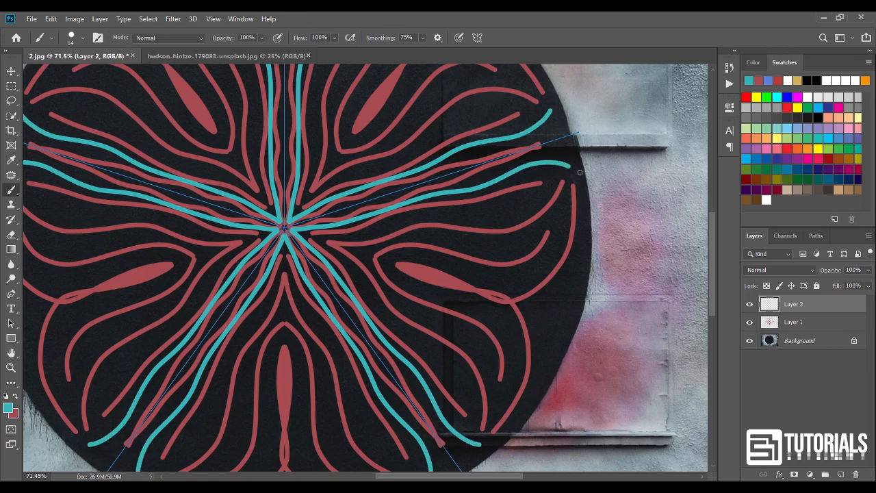
pyautogui.moveTo(338, 239)
pyautogui.mouseDown()
pyautogui.moveTo(447, 209)
pyautogui.moveTo(511, 215)
pyautogui.moveTo(545, 185)
pyautogui.mouseUp()
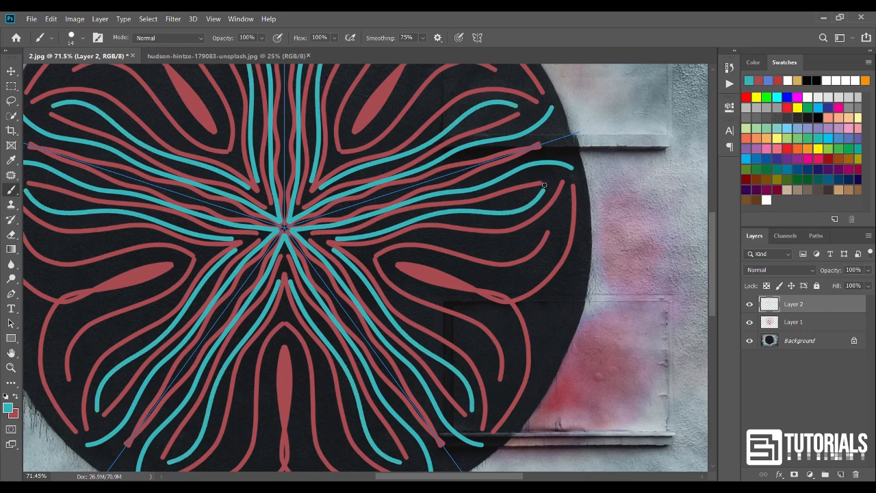
pyautogui.moveTo(390, 258)
pyautogui.mouseDown()
pyautogui.moveTo(506, 280)
pyautogui.moveTo(547, 252)
pyautogui.mouseUp()
pyautogui.scroll(-5, 354, 224)
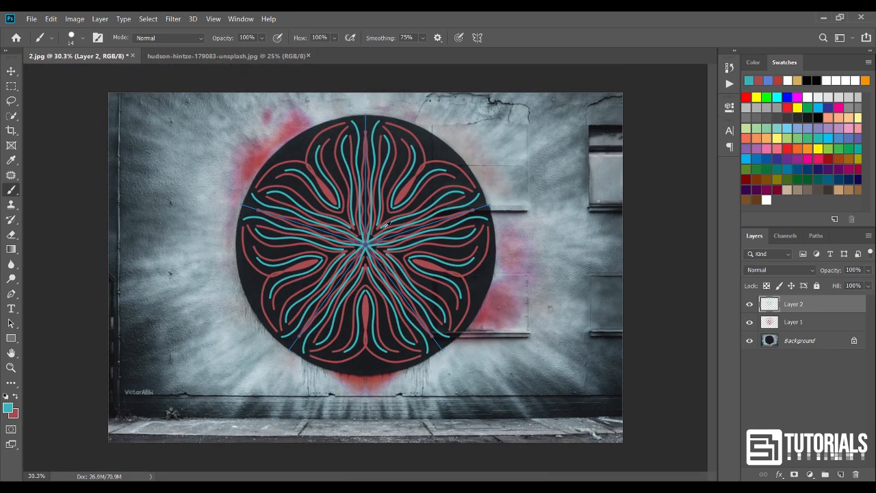
# Fill the narrow red petal loops with teal and paint small teal triangles between the petals near the circle's edge.
pyautogui.scroll(2, 387, 225)
pyautogui.scroll(3, 430, 281)
pyautogui.moveTo(440, 261); pyautogui.dragTo(501, 280)
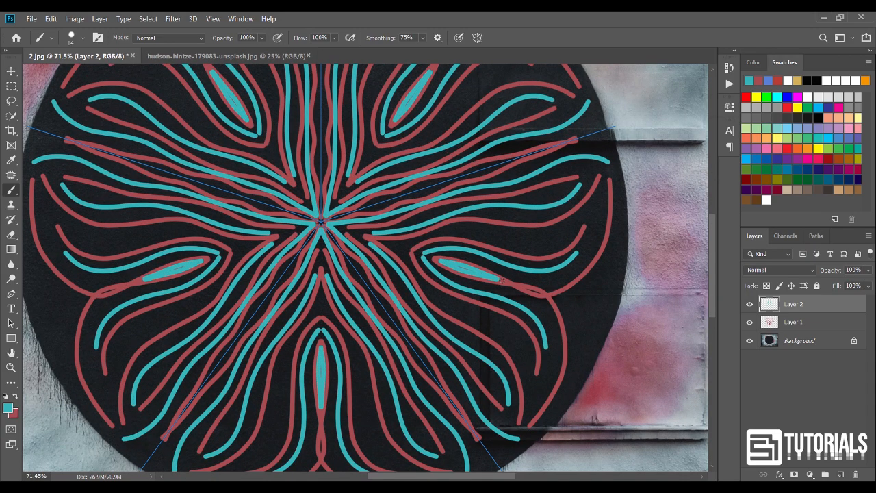
pyautogui.scroll(-3, 313, 220)
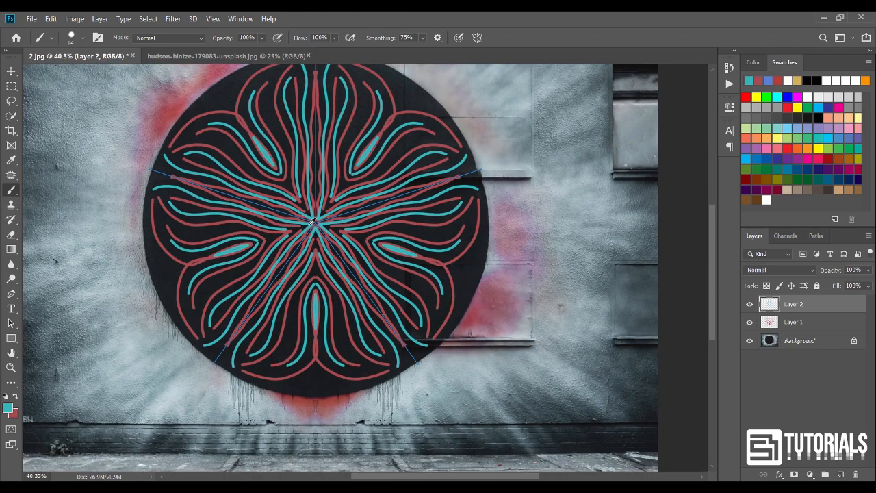
pyautogui.moveTo(456, 267)
pyautogui.mouseDown()
pyautogui.moveTo(463, 274)
pyautogui.moveTo(484, 261)
pyautogui.mouseUp()
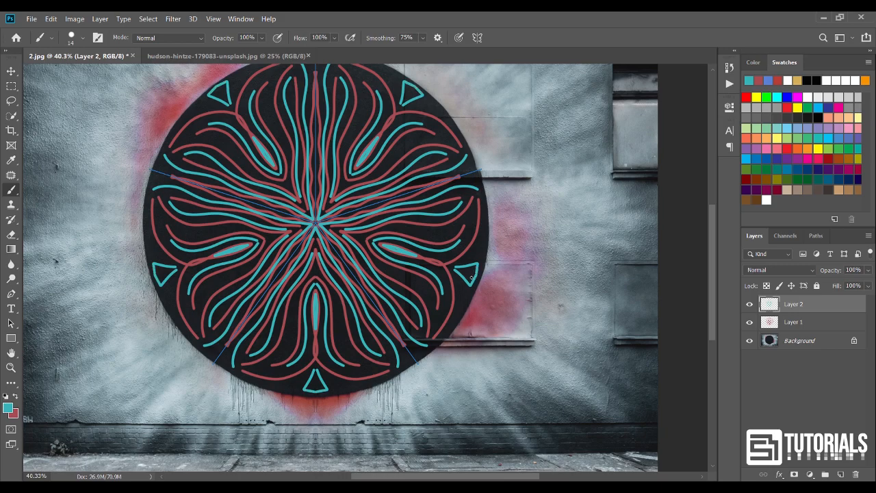
pyautogui.scroll(-2, 354, 200)
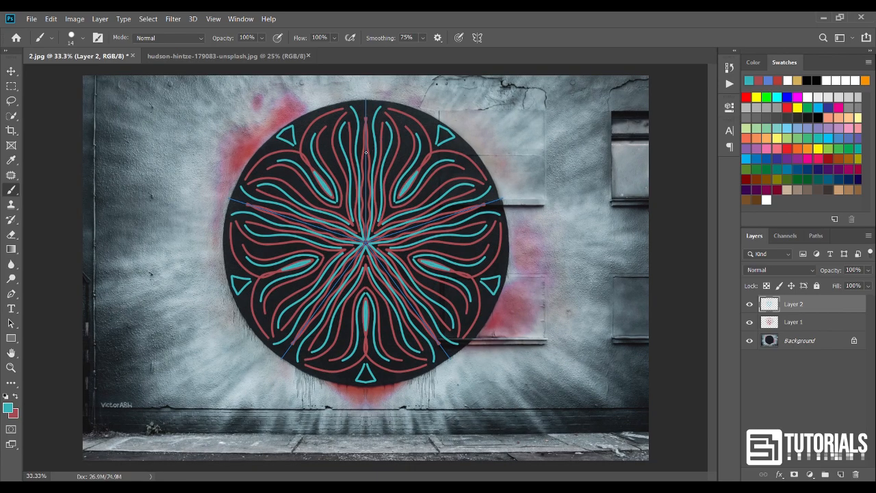
# Choose the Pen tool, hide Layer 1 and Layer 2, and create a new empty layer above them.
pyautogui.click(11, 71)
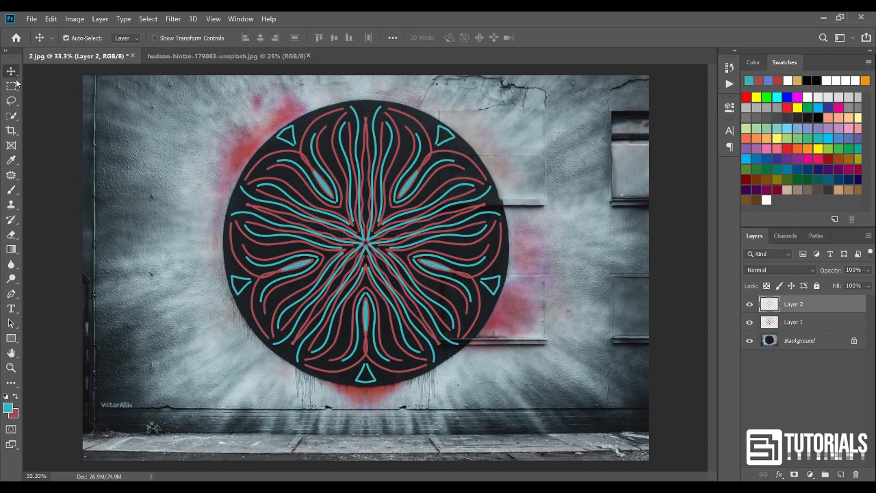
pyautogui.click(390, 155)
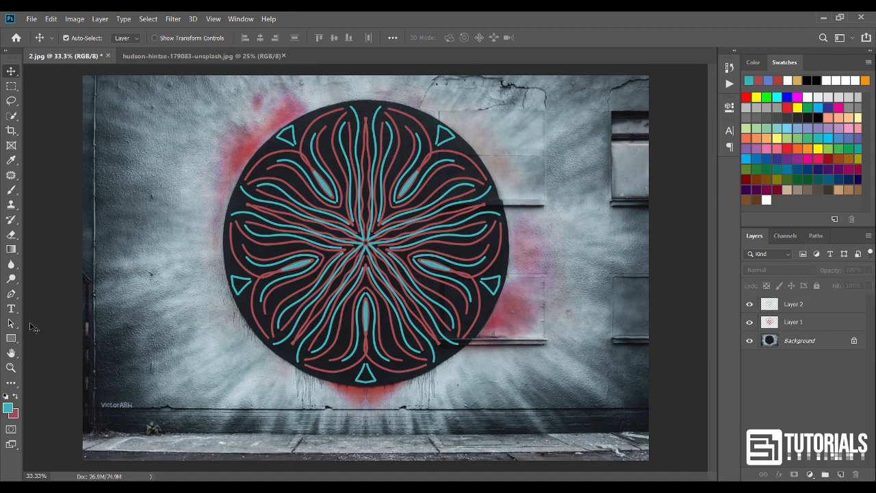
pyautogui.click(13, 295)
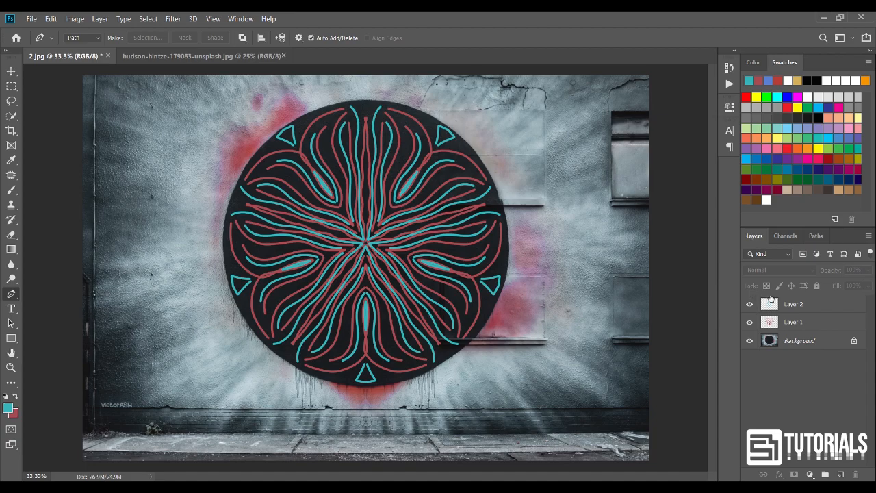
pyautogui.click(796, 308)
pyautogui.keyDown('shift'); pyautogui.click(799, 329); pyautogui.keyUp('shift')
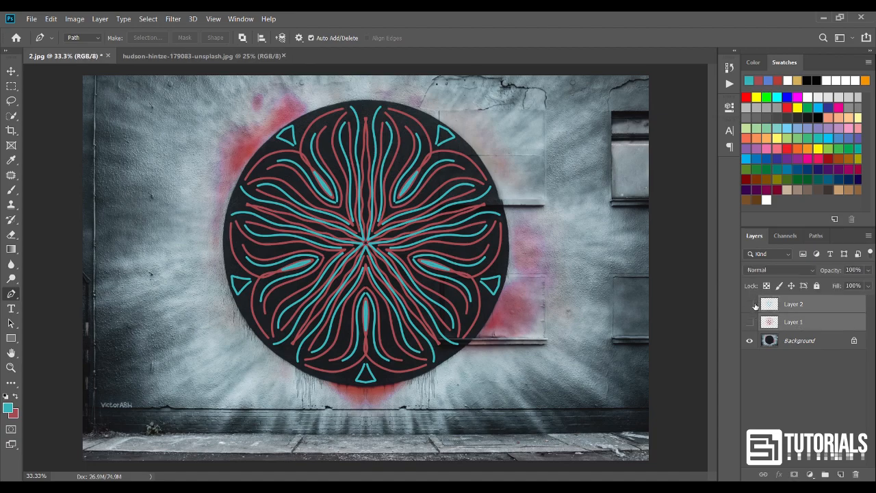
pyautogui.moveTo(750, 304); pyautogui.dragTo(750, 322)
pyautogui.click(841, 474)
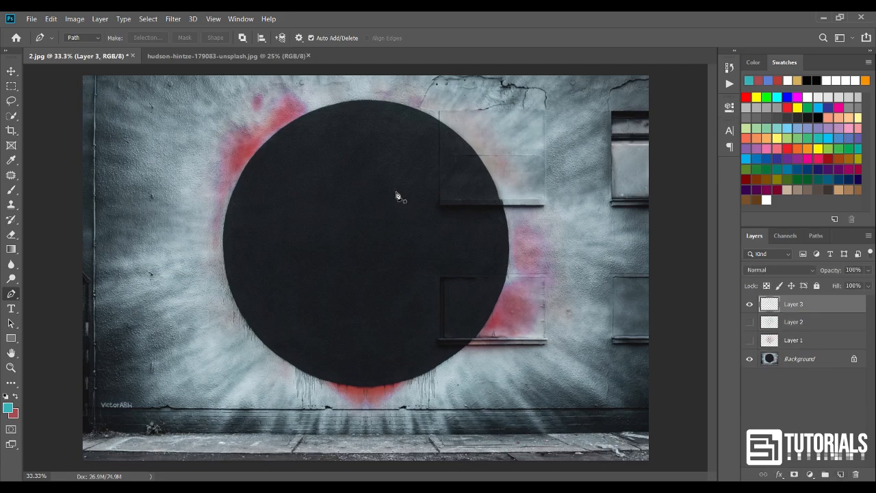
# Draw an S-shaped path horizontally across the black circle through its centre, using a horizontal guide to align the end points.
pyautogui.moveTo(231, 245); pyautogui.dragTo(278, 245)
pyautogui.moveTo(363, 244); pyautogui.dragTo(382, 267)
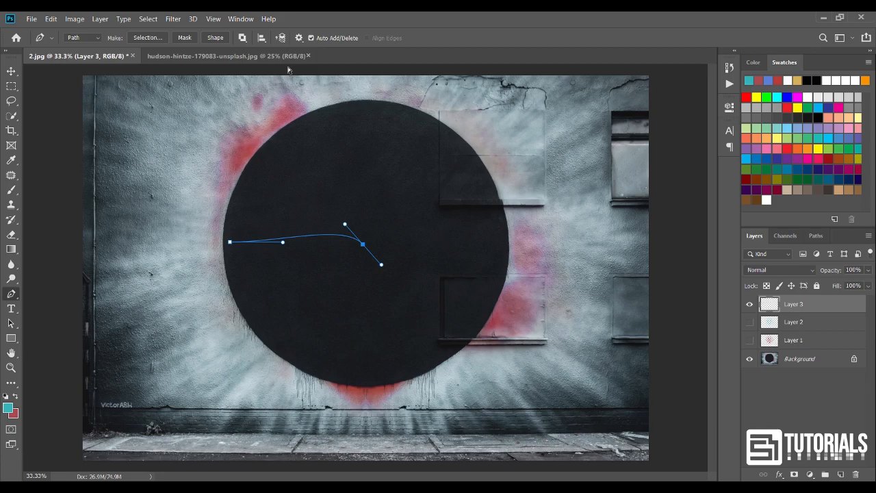
pyautogui.hotkey('ctrl', 'r')
pyautogui.moveTo(318, 70); pyautogui.dragTo(332, 248)
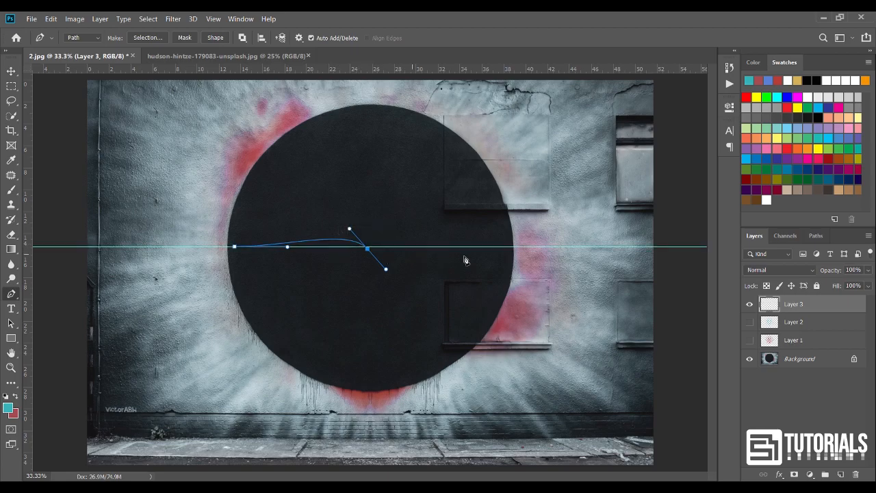
pyautogui.click(506, 247)
pyautogui.moveTo(508, 251); pyautogui.dragTo(527, 248)
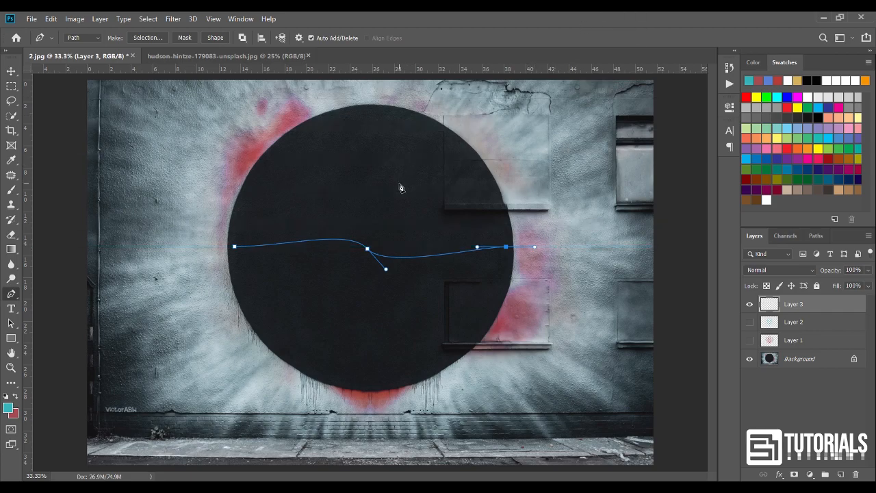
# Choose the Brush tool and apply the drawn S-shaped path as its paint symmetry.
pyautogui.click(11, 190)
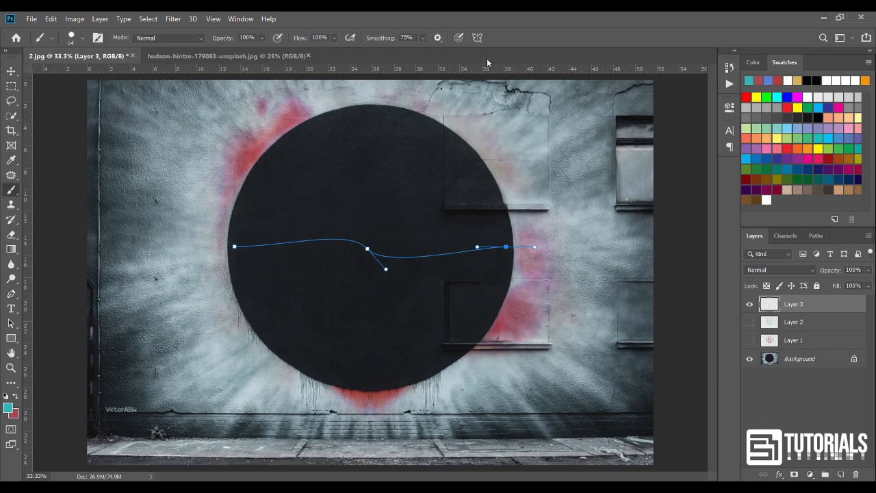
pyautogui.click(477, 38)
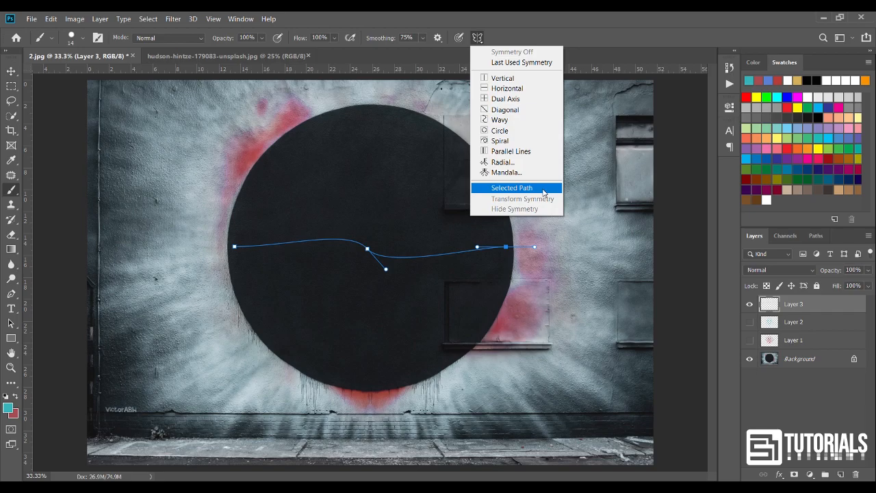
pyautogui.click(544, 192)
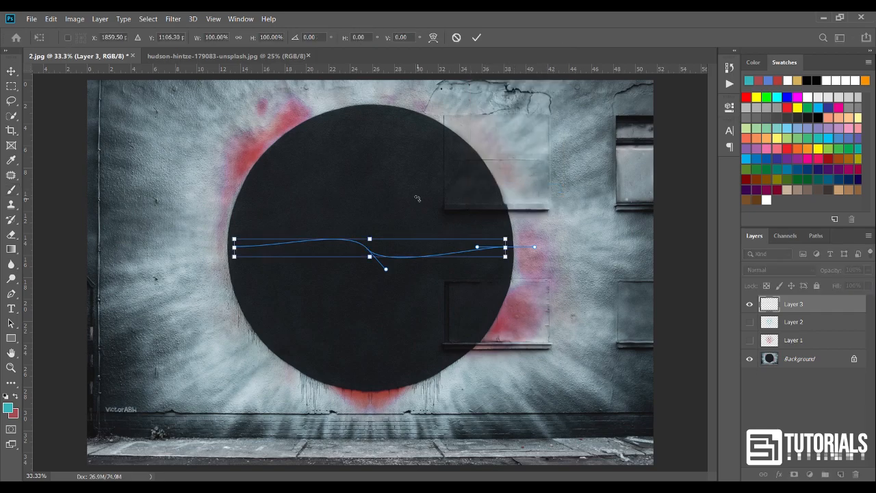
pyautogui.press('Return')
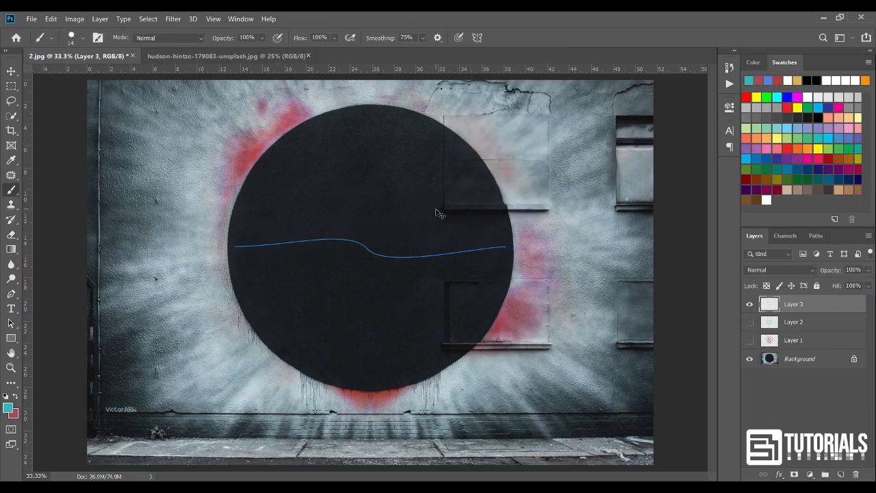
# Transform the symmetry path by rotating it 90 degrees and flipping it so it runs vertically through the circle.
pyautogui.click(478, 37)
pyautogui.click(504, 188)
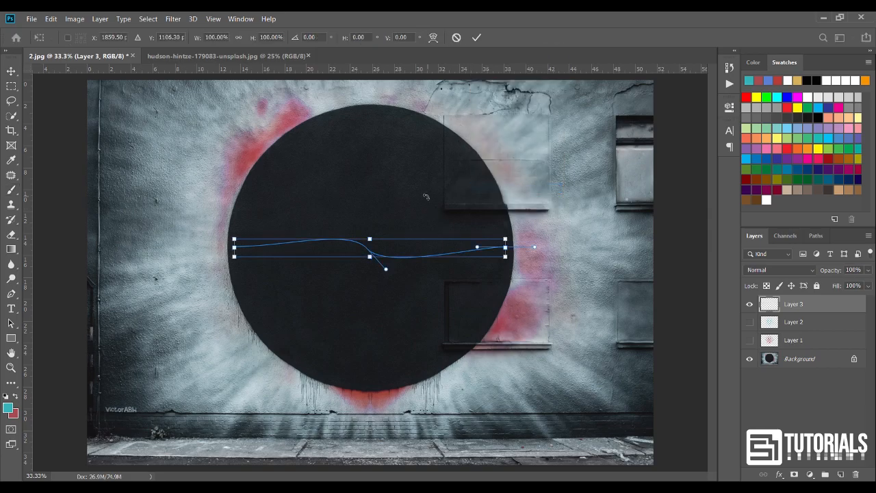
pyautogui.moveTo(429, 202); pyautogui.dragTo(412, 308)
pyautogui.rightClick(370, 179)
pyautogui.click(418, 317)
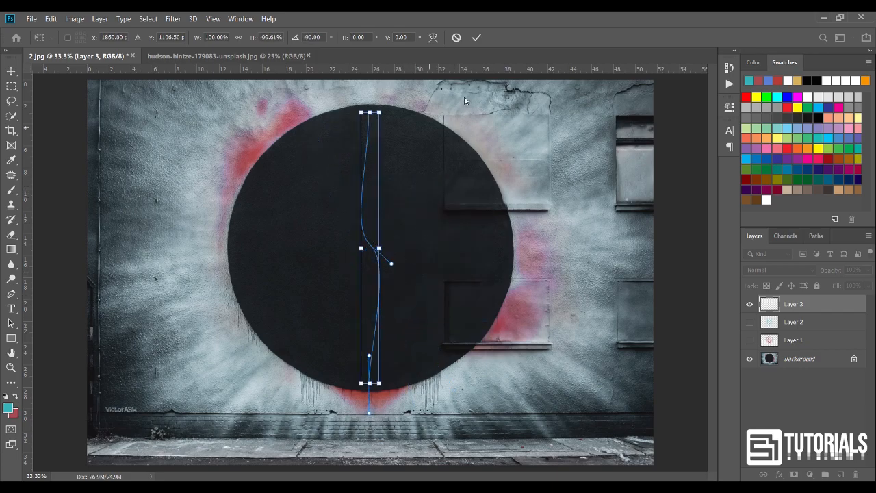
pyautogui.click(480, 36)
# Confirm the symmetry path transform and paint mirrored curved teal Brush strokes along both sides of the path, above and below the circle's centre.
pyautogui.press('b')
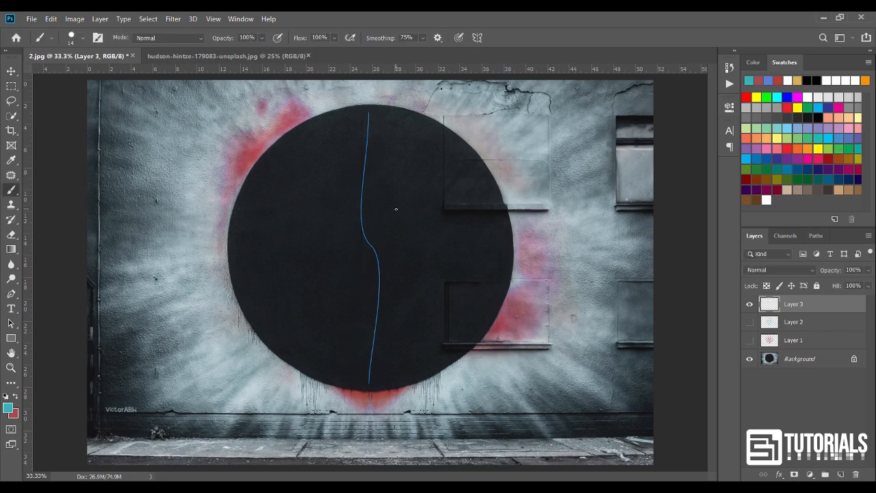
pyautogui.moveTo(373, 244)
pyautogui.mouseDown()
pyautogui.moveTo(375, 178)
pyautogui.moveTo(392, 115)
pyautogui.mouseUp()
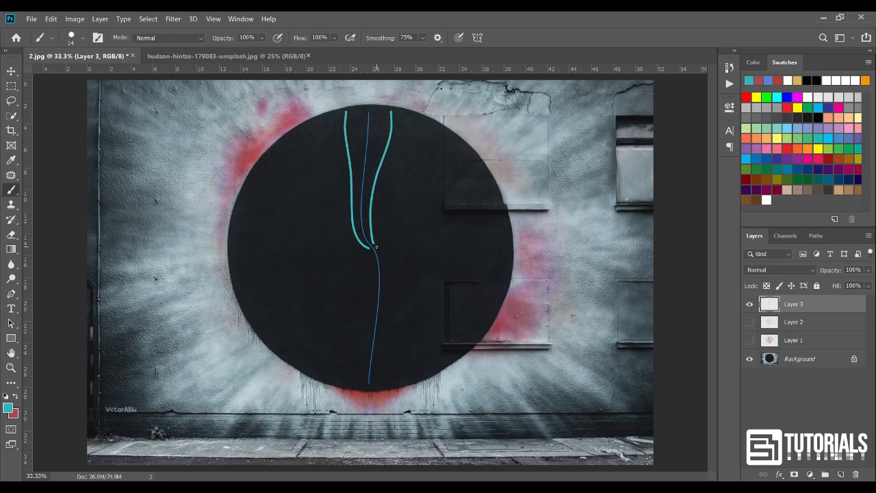
pyautogui.moveTo(388, 266)
pyautogui.mouseDown()
pyautogui.moveTo(411, 321)
pyautogui.moveTo(405, 349)
pyautogui.moveTo(386, 372)
pyautogui.mouseUp()
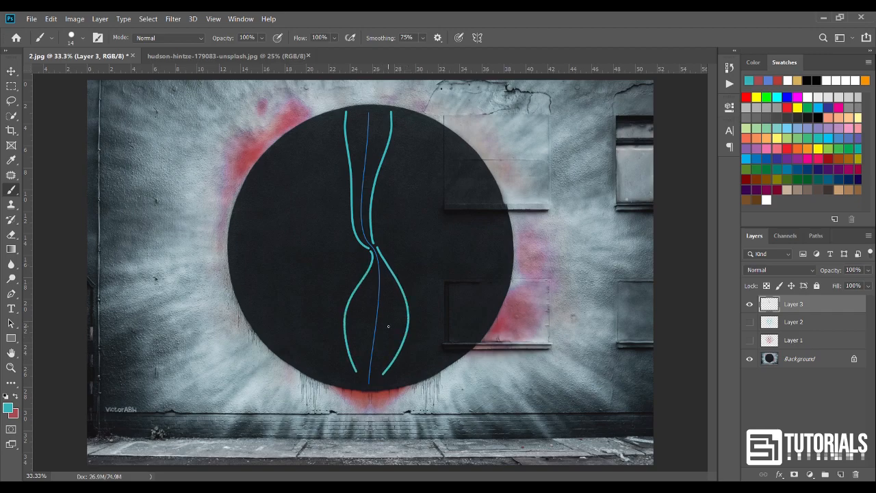
pyautogui.moveTo(377, 241)
pyautogui.mouseDown()
pyautogui.moveTo(396, 171)
pyautogui.moveTo(459, 142)
pyautogui.mouseUp()
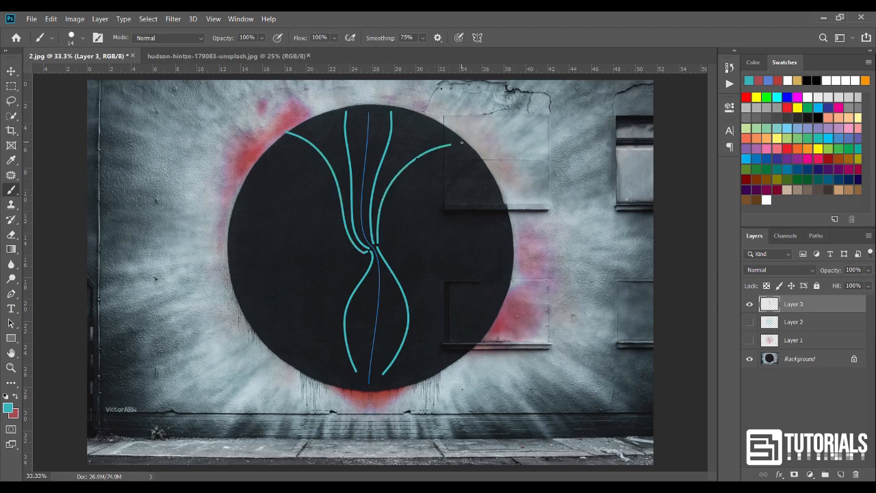
pyautogui.moveTo(395, 269); pyautogui.dragTo(431, 355)
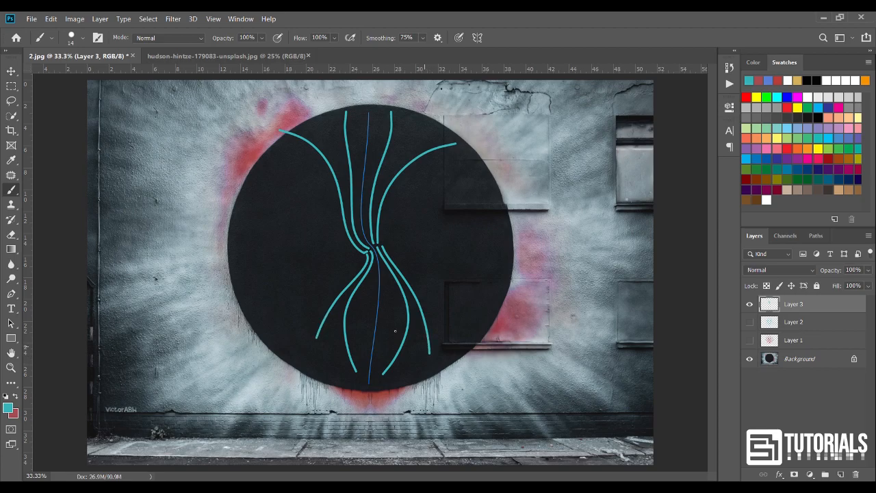
pyautogui.moveTo(394, 305)
pyautogui.mouseDown()
pyautogui.moveTo(397, 334)
pyautogui.moveTo(384, 361)
pyautogui.mouseUp()
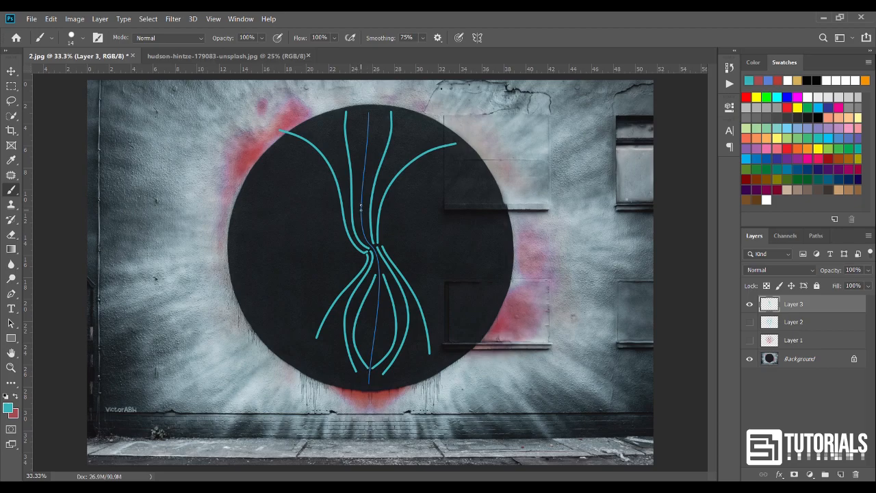
pyautogui.moveTo(364, 177); pyautogui.dragTo(380, 110)
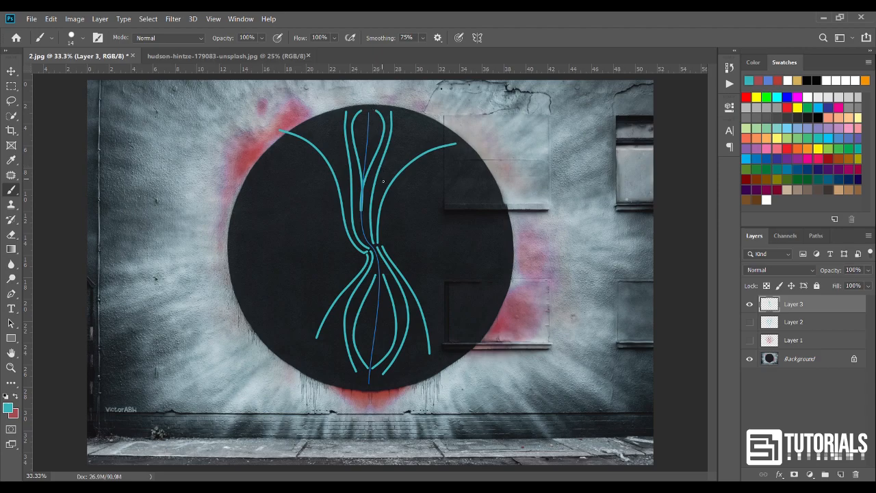
pyautogui.moveTo(382, 180)
pyautogui.mouseDown()
pyautogui.moveTo(405, 145)
pyautogui.moveTo(447, 140)
pyautogui.mouseUp()
pyautogui.moveTo(385, 178); pyautogui.dragTo(450, 138)
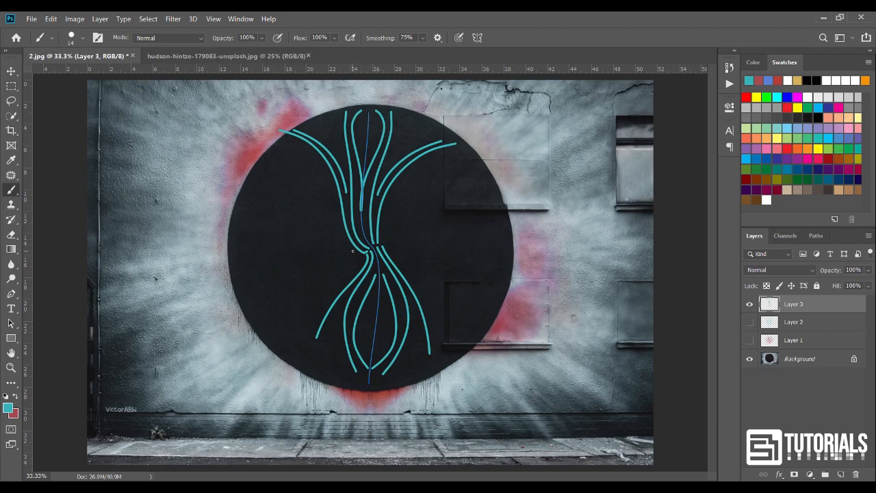
pyautogui.moveTo(338, 217)
pyautogui.mouseDown()
pyautogui.moveTo(334, 195)
pyautogui.moveTo(309, 170)
pyautogui.moveTo(275, 163)
pyautogui.moveTo(302, 142)
pyautogui.moveTo(323, 172)
pyautogui.mouseUp()
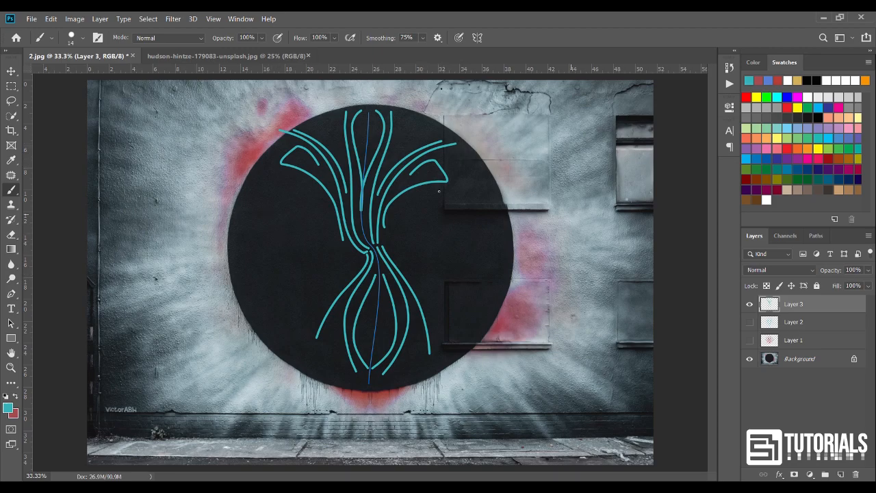
# Erase the tips of the upper mirrored strokes and the upper part of the inner lower loop with the Eraser tool.
pyautogui.click(12, 234)
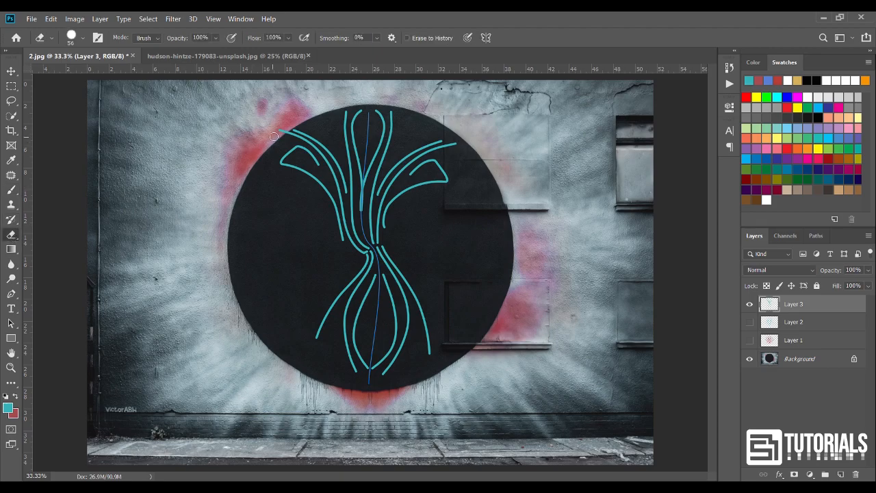
pyautogui.moveTo(303, 124); pyautogui.dragTo(265, 140)
pyautogui.scroll(9, 373, 81)
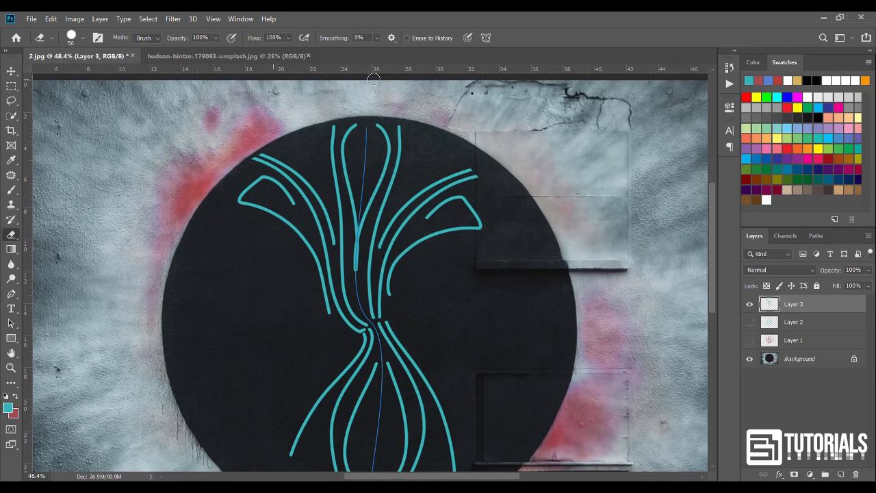
pyautogui.moveTo(388, 134); pyautogui.dragTo(411, 156)
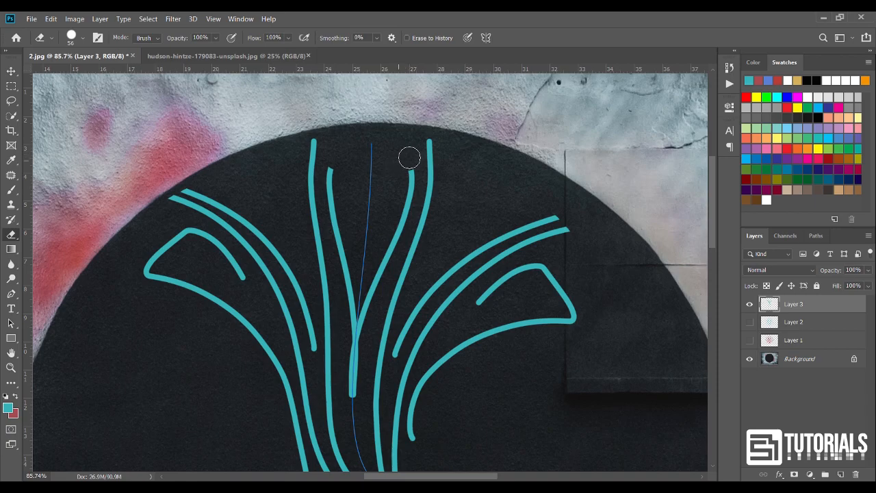
pyautogui.moveTo(425, 217)
pyautogui.mouseDown()
pyautogui.moveTo(436, 176)
pyautogui.moveTo(430, 131)
pyautogui.mouseUp()
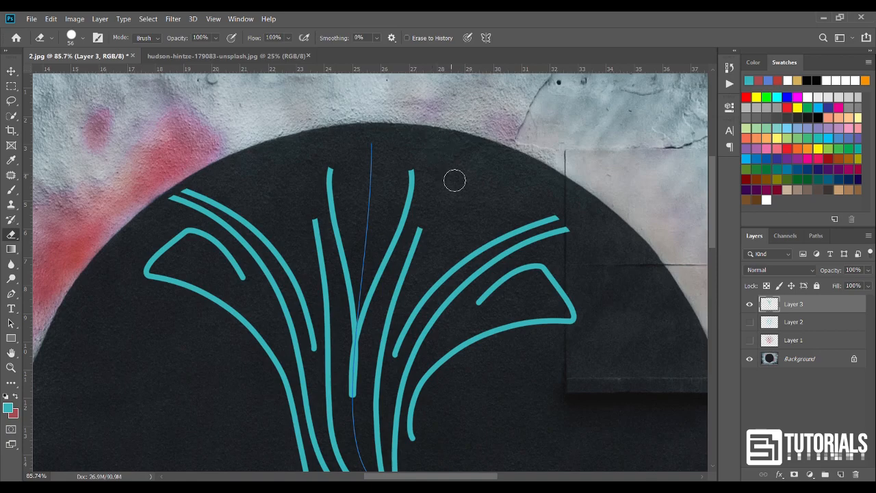
pyautogui.scroll(-5, 452, 196)
pyautogui.scroll(3, 385, 384)
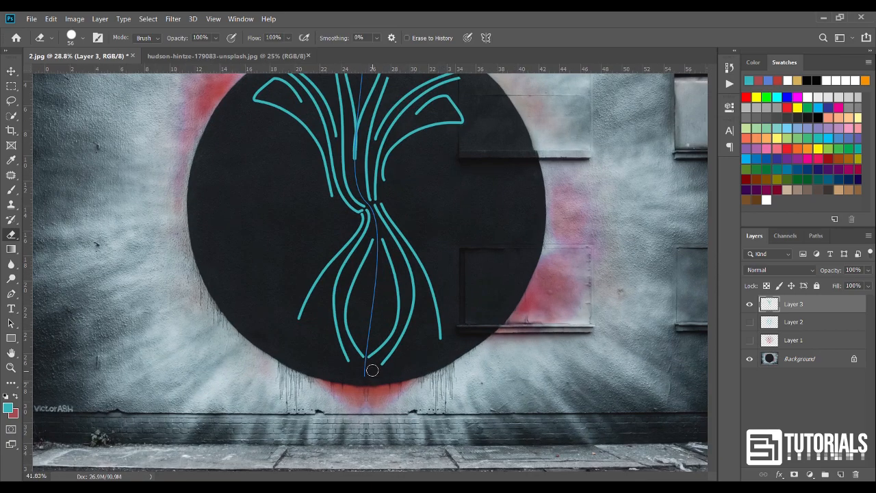
pyautogui.moveTo(385, 211); pyautogui.dragTo(401, 277)
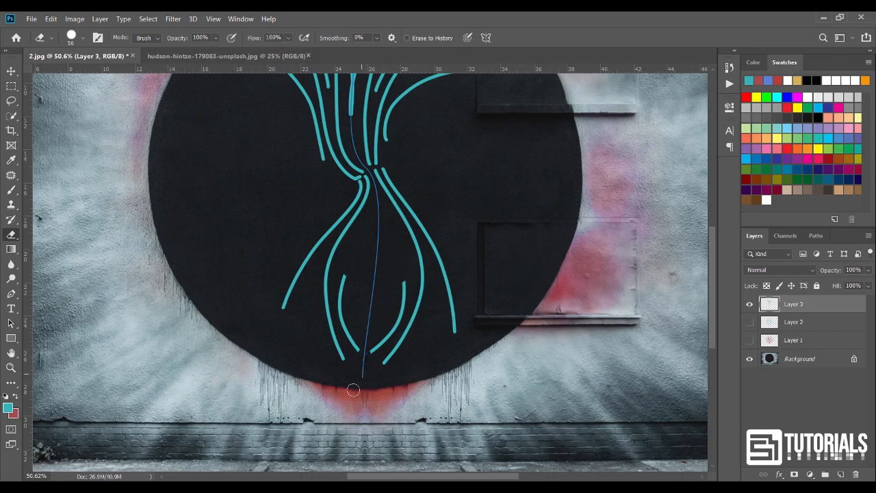
pyautogui.scroll(-3, 358, 286)
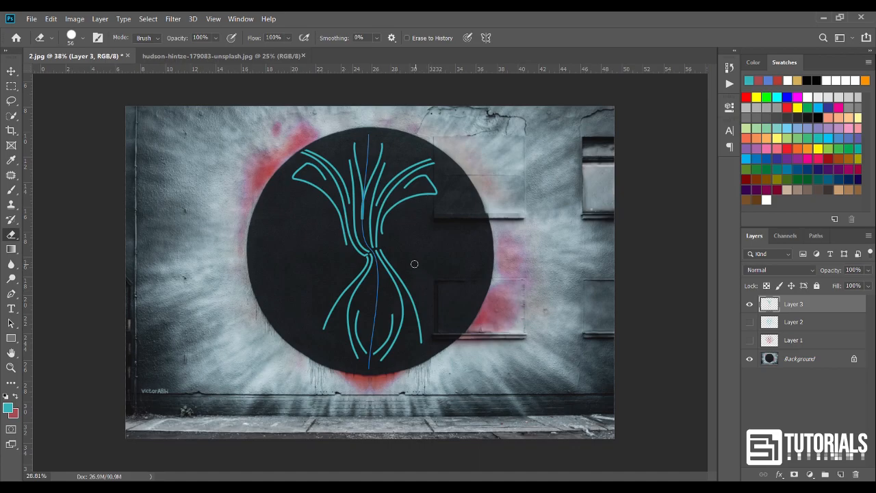
pyautogui.scroll(1, 413, 262)
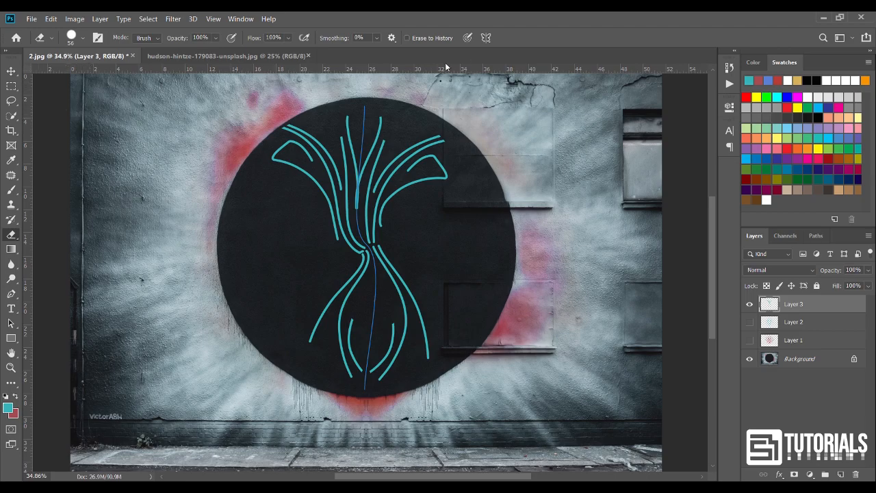
# Turn off paint symmetry, return to the Brush tool, and undo a short test stroke inside the black circle.
pyautogui.click(485, 38)
pyautogui.click(510, 53)
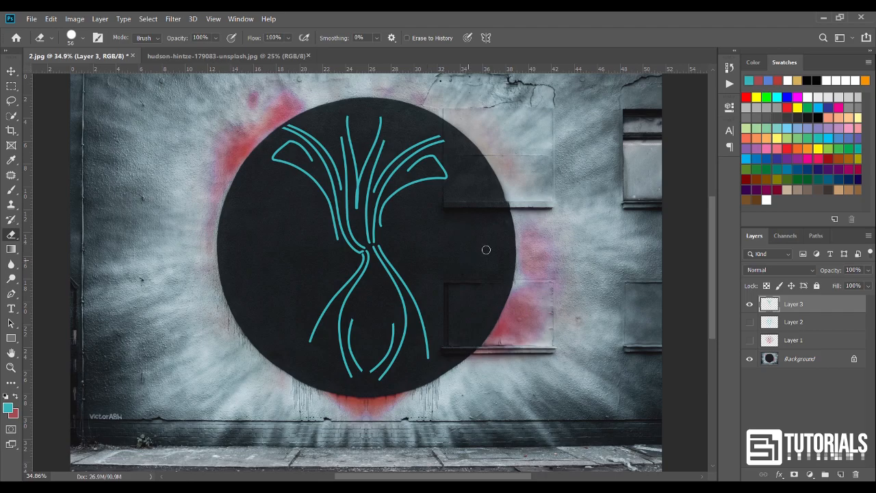
pyautogui.press('b')
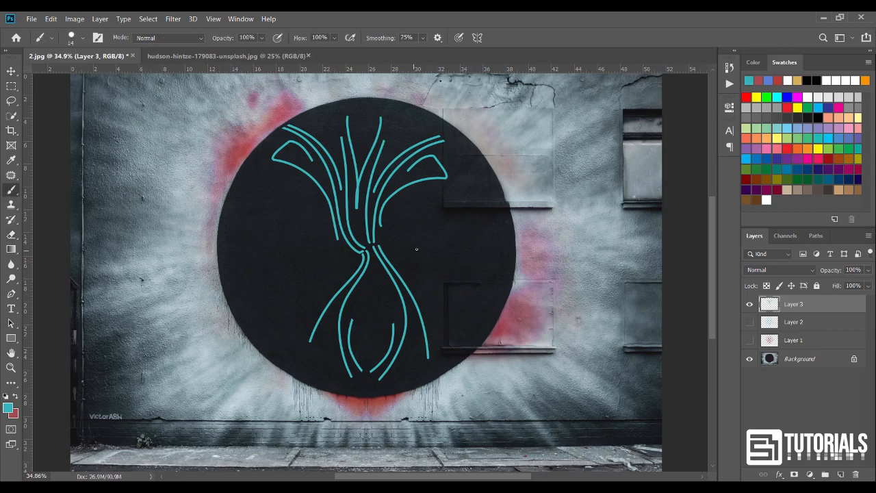
pyautogui.moveTo(451, 246)
pyautogui.mouseDown()
pyautogui.moveTo(477, 250)
pyautogui.moveTo(479, 241)
pyautogui.mouseUp()
pyautogui.hotkey('ctrl', 'z')
# Hide Layer 3 and make Layer 2 and Layer 1 visible.
pyautogui.click(750, 304)
pyautogui.click(750, 322)
pyautogui.click(750, 341)
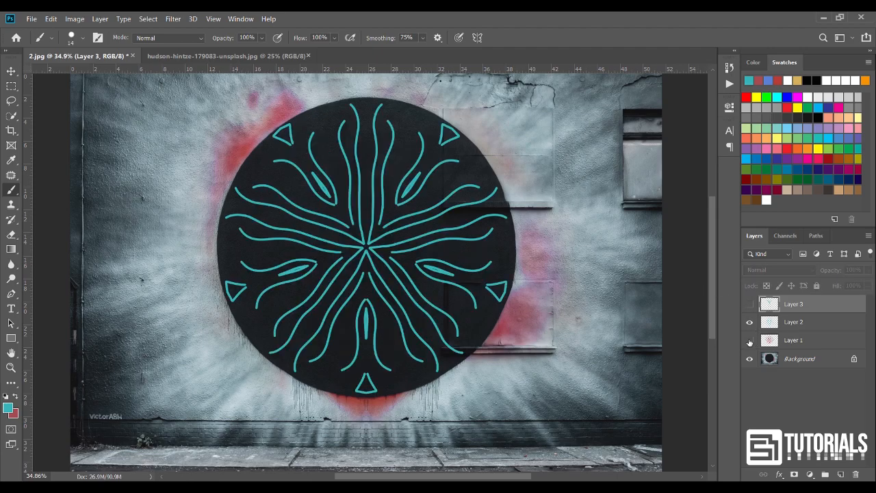
# Merge Layer 1 and Layer 2 into a single layer and delete the hidden Layer 3.
pyautogui.click(791, 343)
pyautogui.keyDown('shift'); pyautogui.click(796, 327); pyautogui.keyUp('shift')
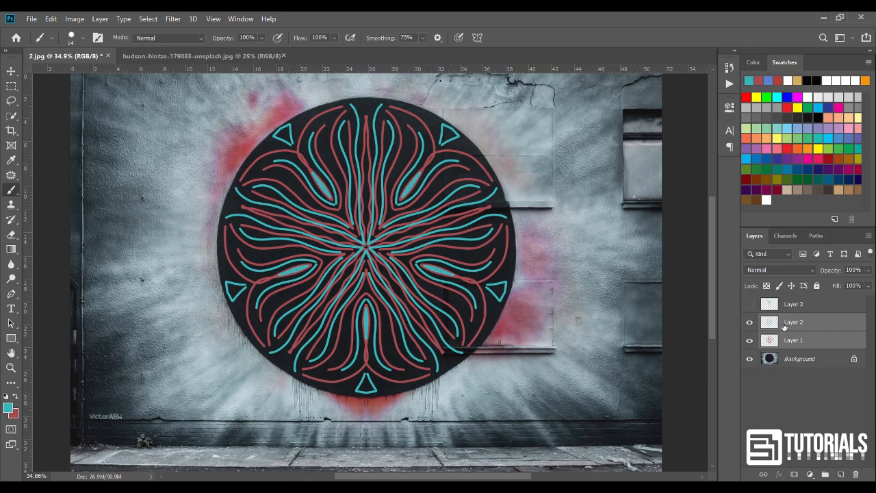
pyautogui.hotkey('ctrl', 'e')
pyautogui.click(790, 305)
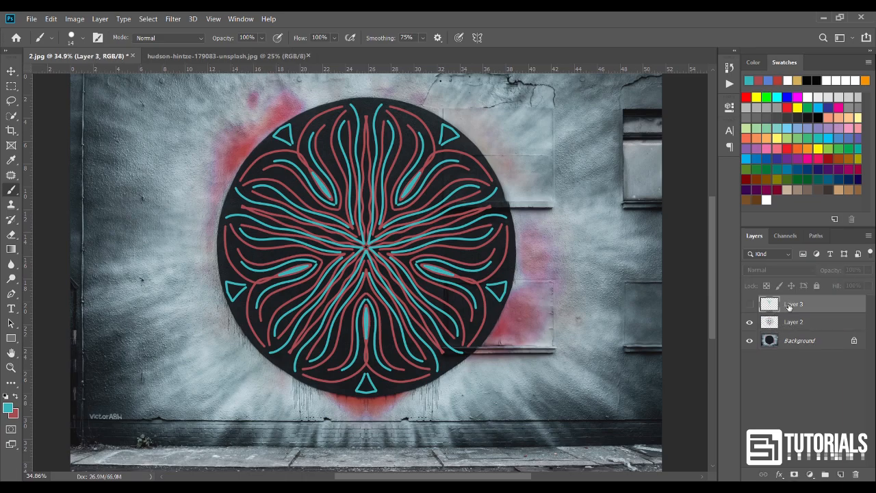
pyautogui.press('Delete')
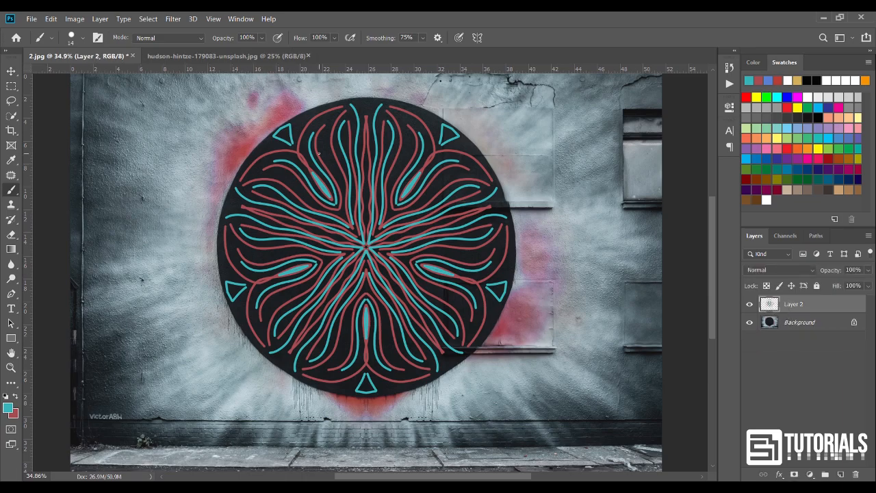
# Bring the wooden ceiling photo into 2.jpg as a layer covering the whole mural, and clip it to the painted mandala layer.
pyautogui.click(226, 55)
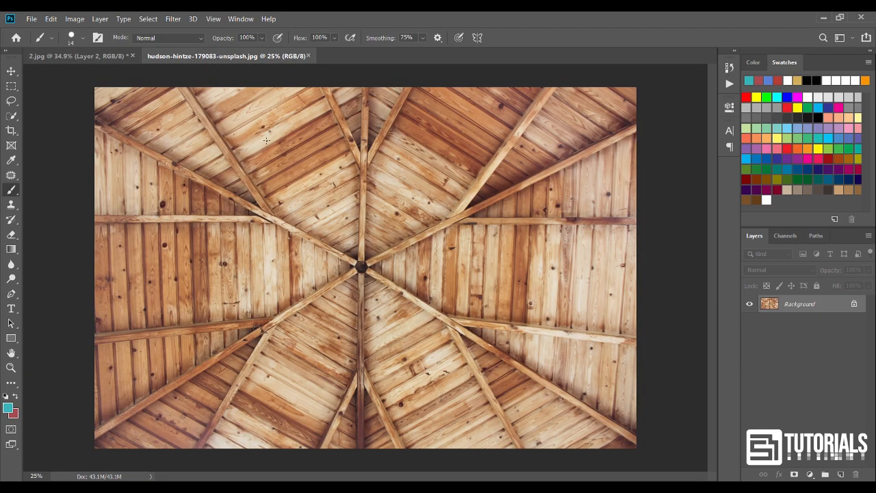
pyautogui.press('v')
pyautogui.moveTo(87, 56); pyautogui.dragTo(275, 185)
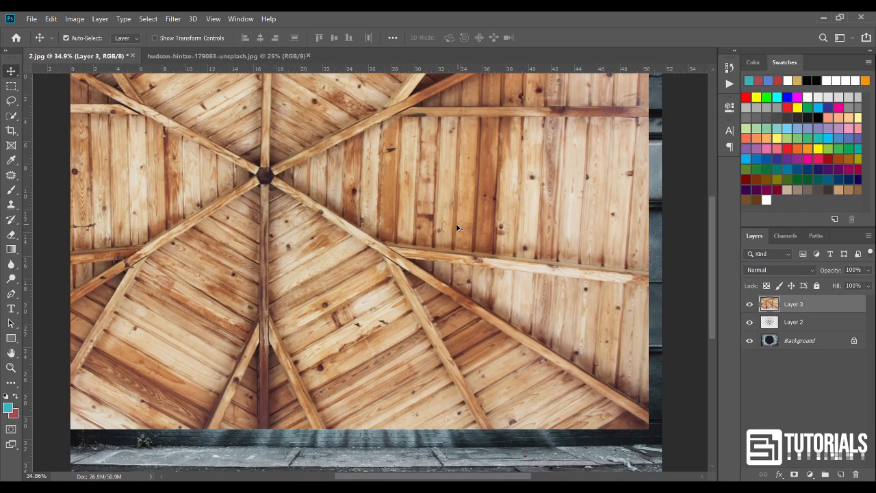
pyautogui.scroll(-2, 458, 228)
pyautogui.moveTo(393, 238); pyautogui.dragTo(443, 287)
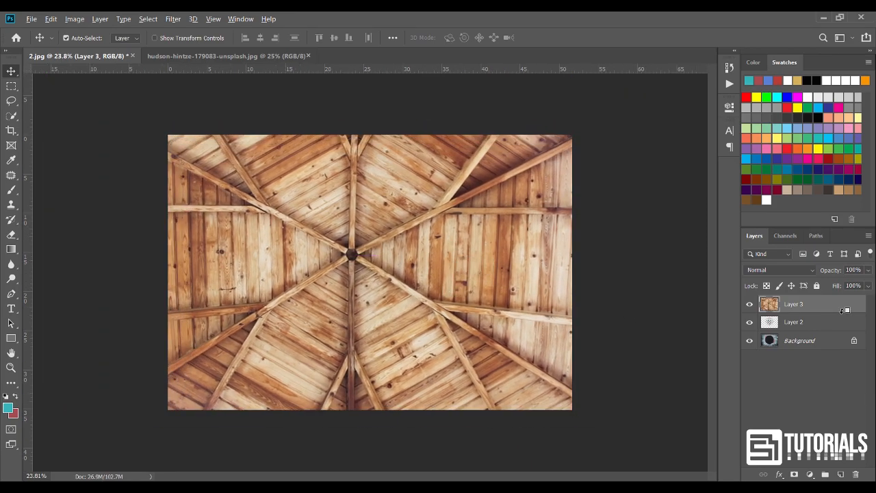
pyautogui.keyDown('alt'); pyautogui.click(847, 312); pyautogui.keyUp('alt')
# Turn off Auto-Select for the Move tool and shift only the clipped wood layer sideways within the mandala lines.
pyautogui.press('z')
pyautogui.click(361, 246)
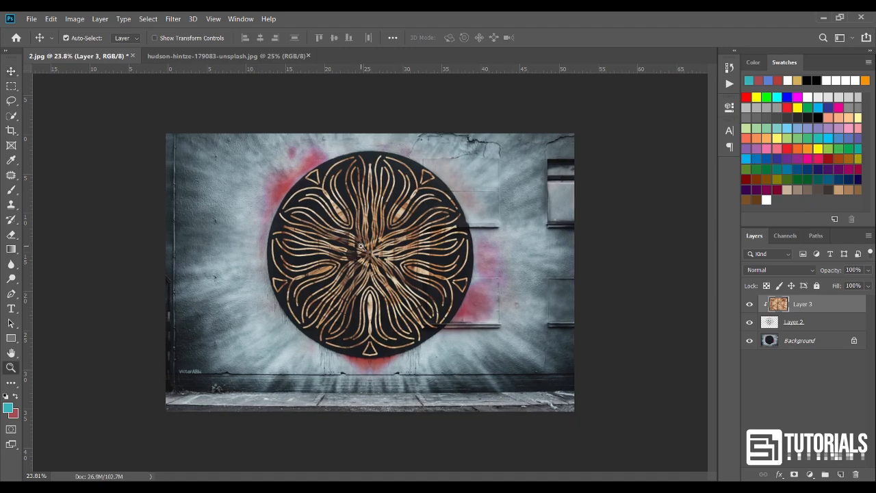
pyautogui.click(361, 246)
pyautogui.moveTo(423, 248); pyautogui.dragTo(455, 250)
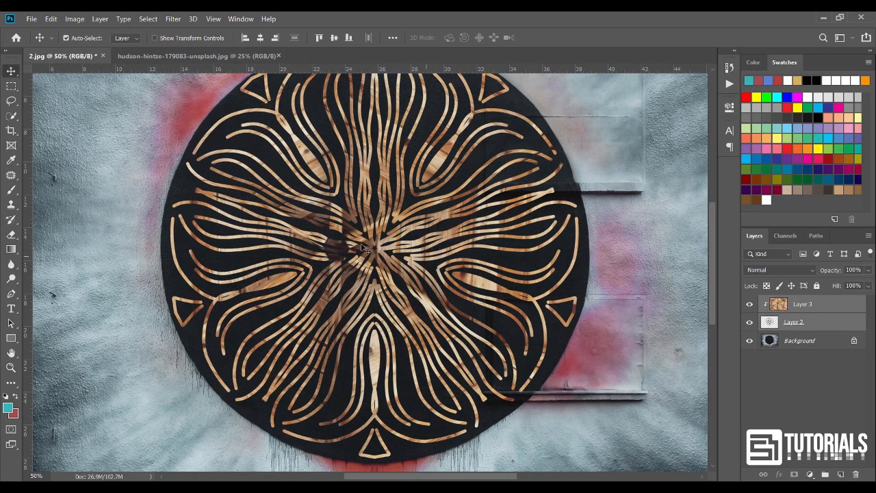
pyautogui.click(67, 37)
pyautogui.click(811, 305)
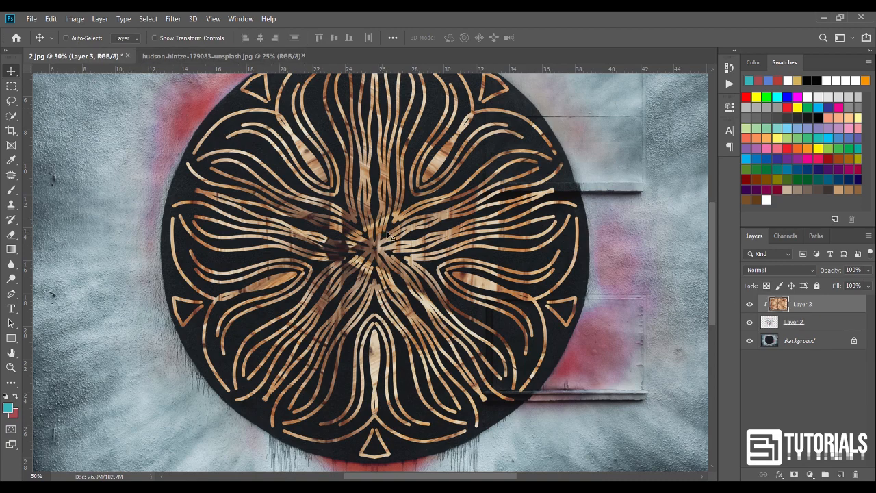
pyautogui.moveTo(409, 242); pyautogui.dragTo(446, 243)
# Set the clipped wood layer's blend mode to Lighter Color.
pyautogui.scroll(-1, 577, 264)
pyautogui.click(754, 270)
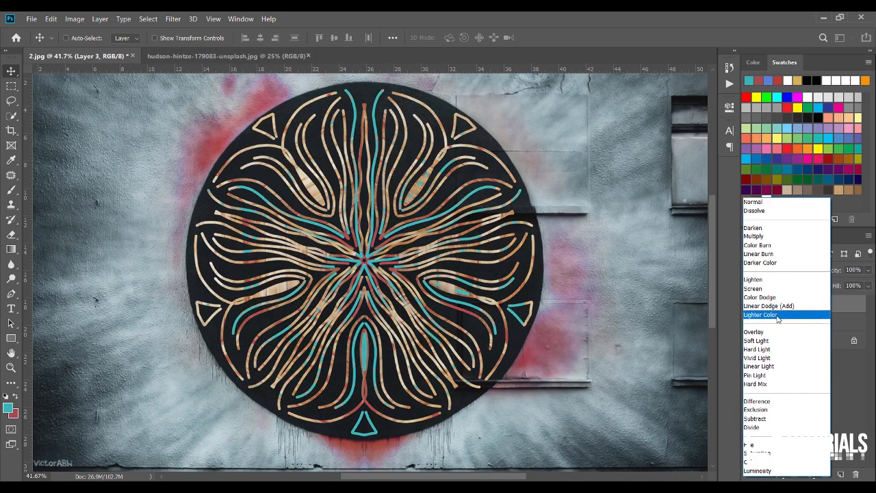
pyautogui.click(778, 315)
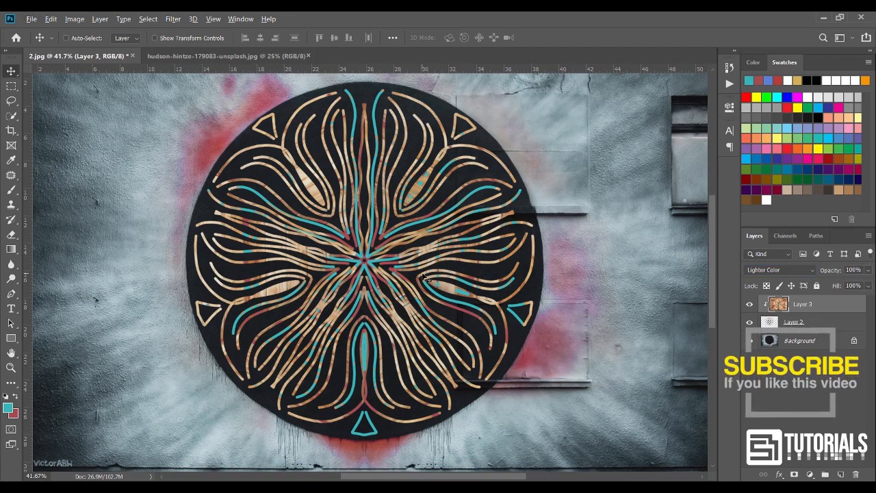
pyautogui.scroll(-2, 425, 277)
pyautogui.scroll(1, 424, 277)
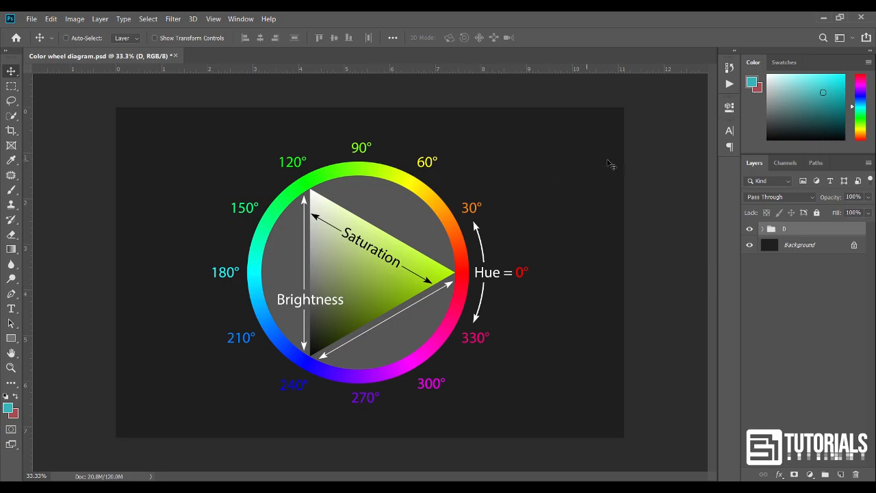
# Hide and show the Color panel again, and switch its picker to the Color Wheel.
pyautogui.click(241, 20)
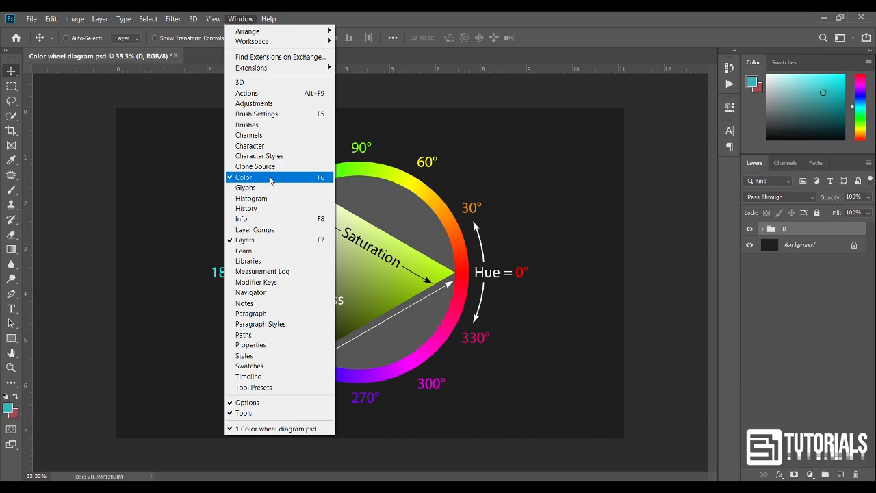
pyautogui.click(271, 180)
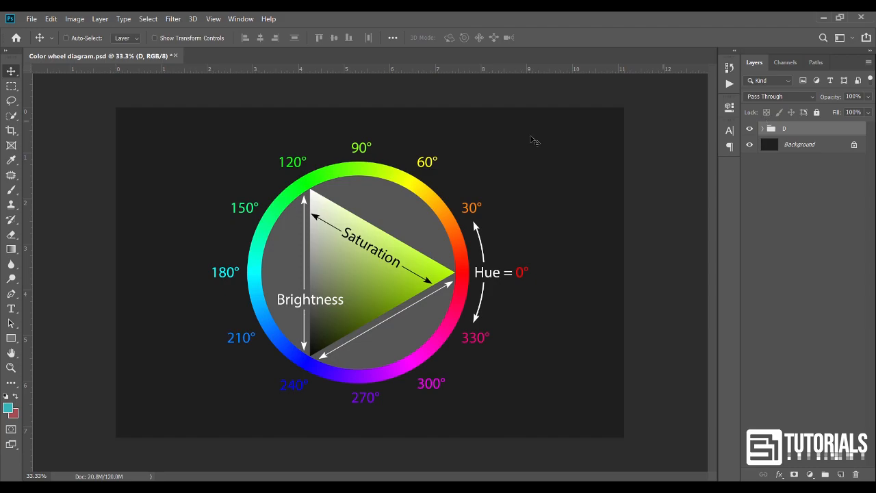
pyautogui.click(241, 18)
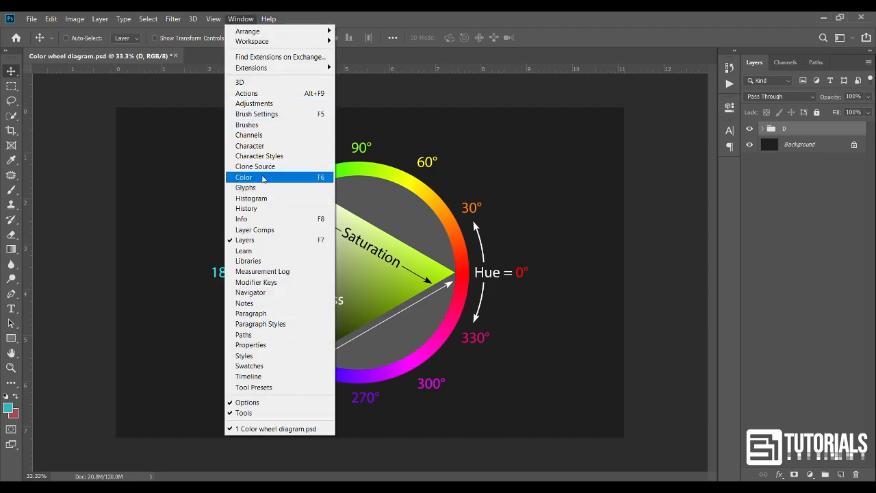
pyautogui.click(262, 179)
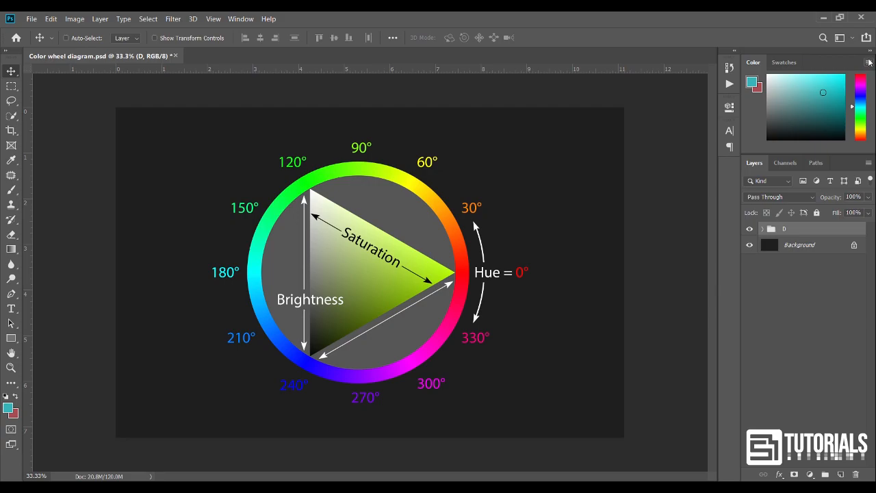
pyautogui.click(869, 63)
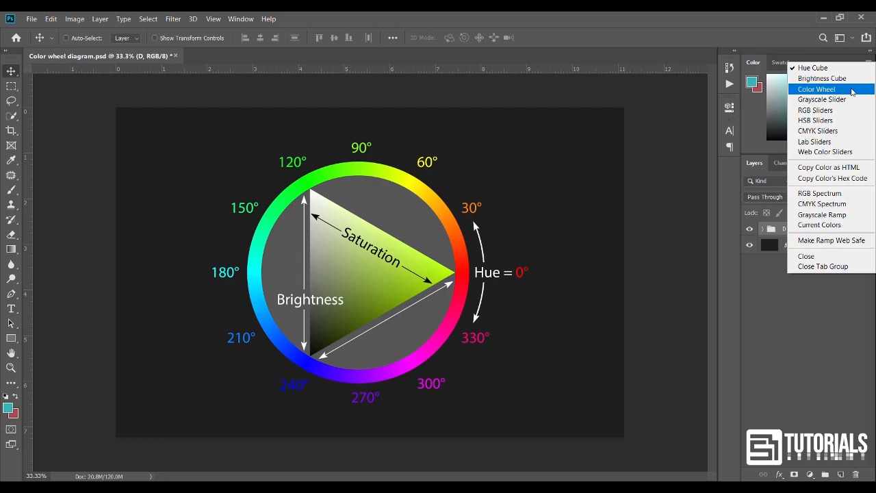
pyautogui.click(852, 90)
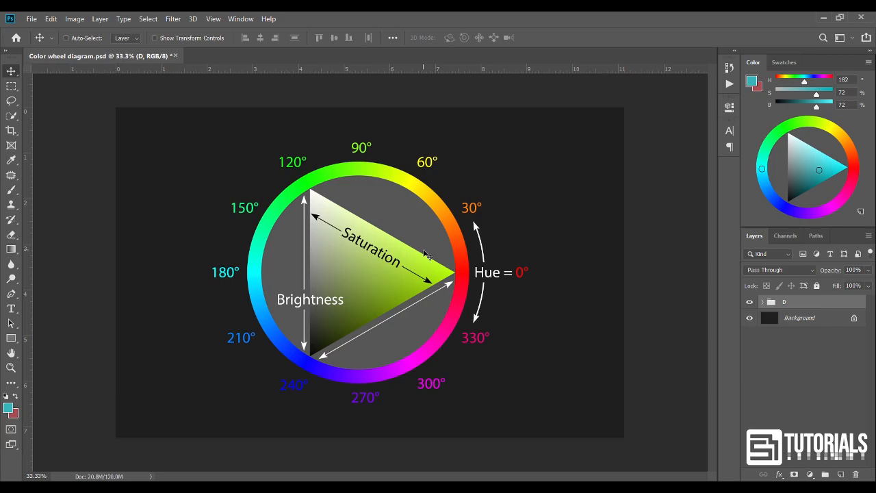
# Make the foreground color purple with the HSB sliders, setting hue to 282° and brightness to 90% and raising the saturation.
pyautogui.moveTo(806, 85); pyautogui.dragTo(801, 83)
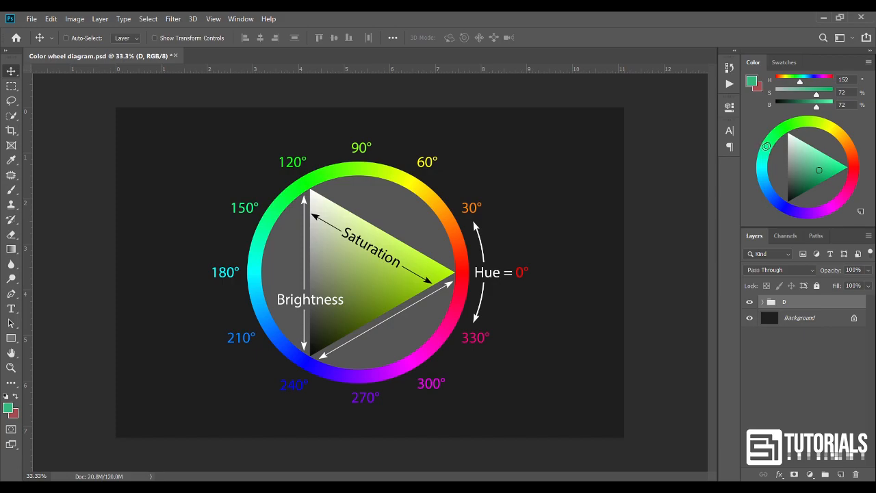
pyautogui.moveTo(801, 83)
pyautogui.mouseDown()
pyautogui.moveTo(785, 83)
pyautogui.moveTo(820, 83)
pyautogui.moveTo(809, 95)
pyautogui.moveTo(776, 97)
pyautogui.mouseUp()
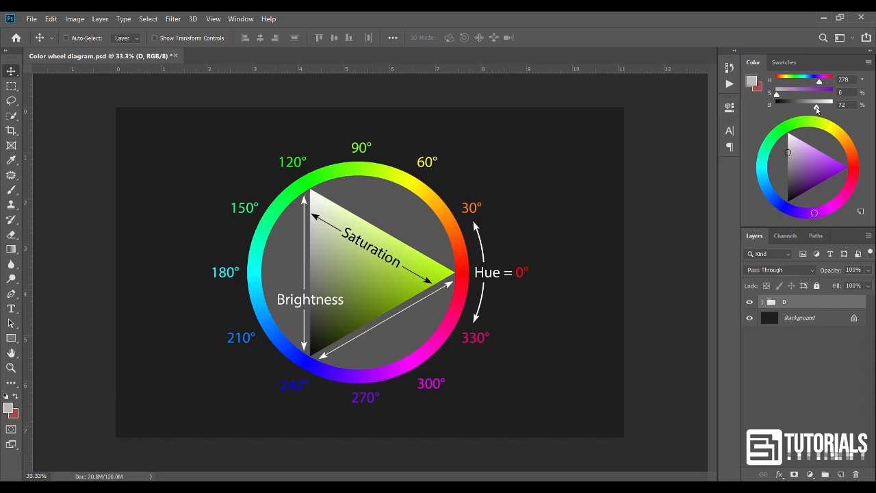
pyautogui.moveTo(817, 109); pyautogui.dragTo(832, 109)
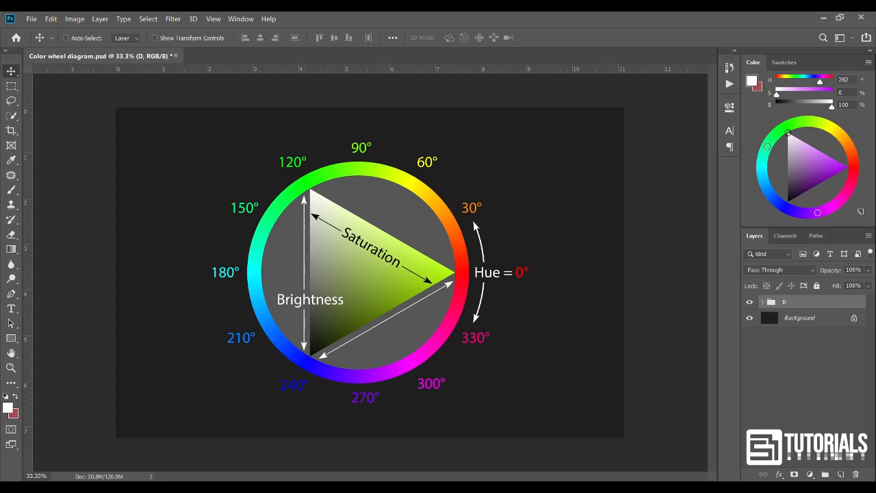
pyautogui.click(827, 104)
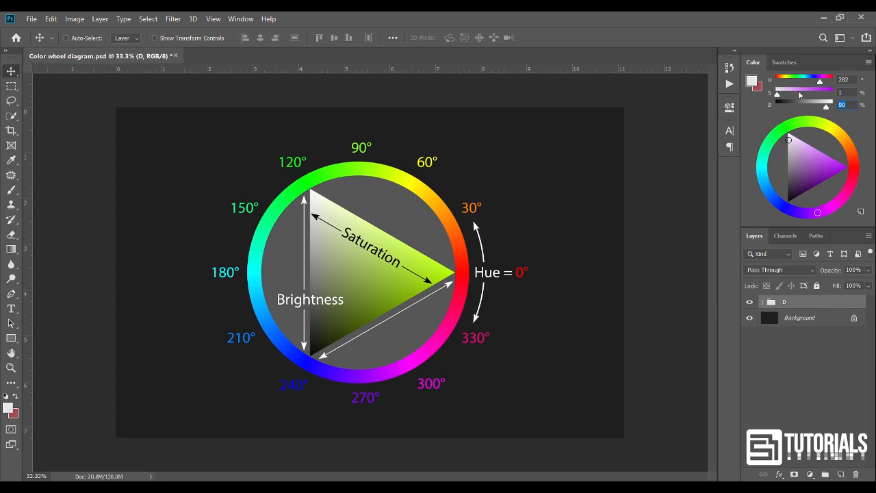
pyautogui.moveTo(782, 95); pyautogui.dragTo(820, 95)
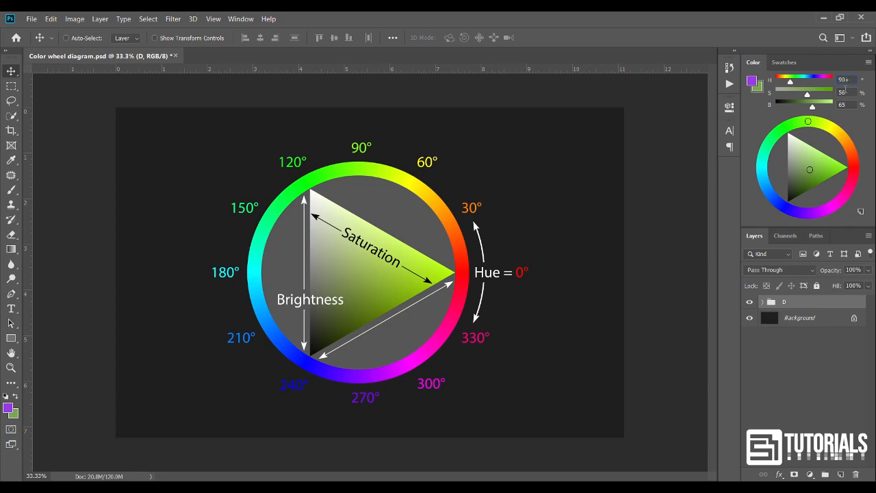
# Shift the green background color to its complement by entering 90+180 as its hue.
pyautogui.write('80')
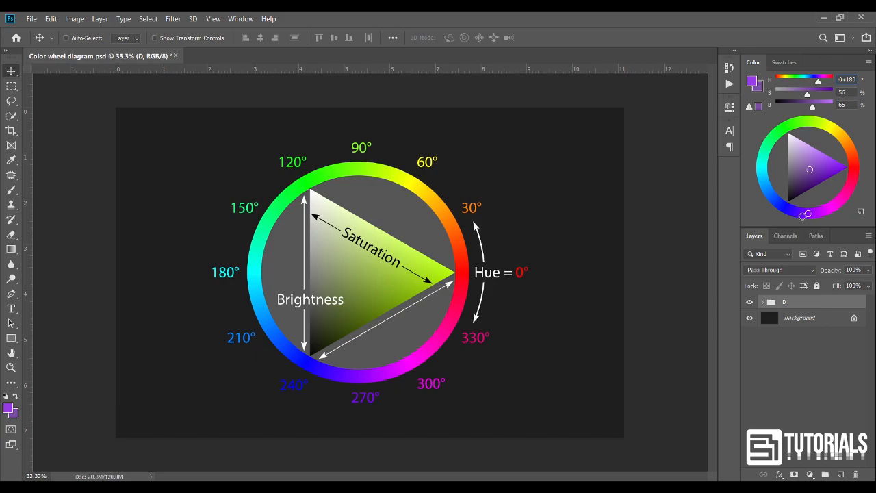
pyautogui.press('Return')
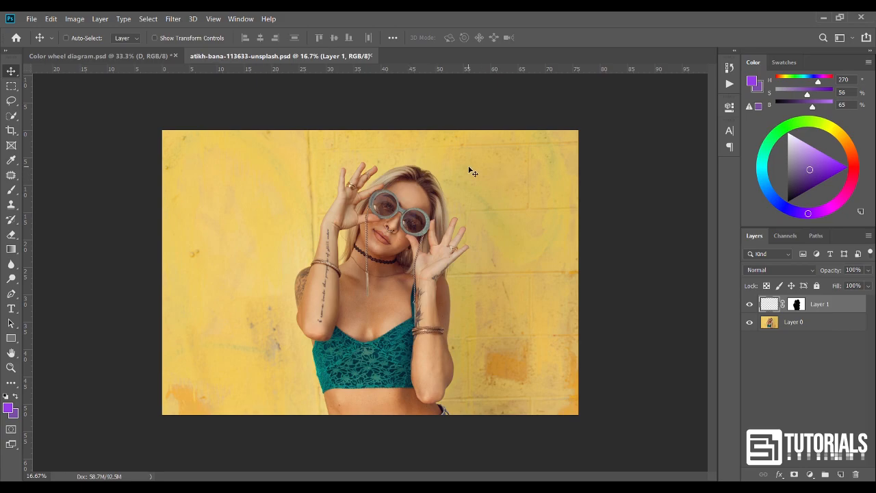
# Inspect Layer 1's mask, select Layer 0, and sample the yellow wall with the Eyedropper as the background color.
pyautogui.keyDown('alt'); pyautogui.click(796, 308); pyautogui.keyUp('alt')
pyautogui.keyDown('alt'); pyautogui.click(796, 308); pyautogui.keyUp('alt')
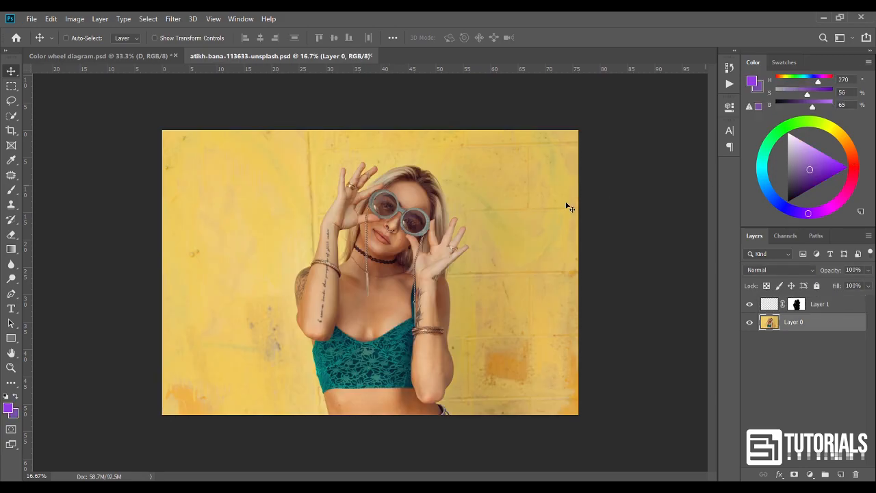
pyautogui.click(12, 161)
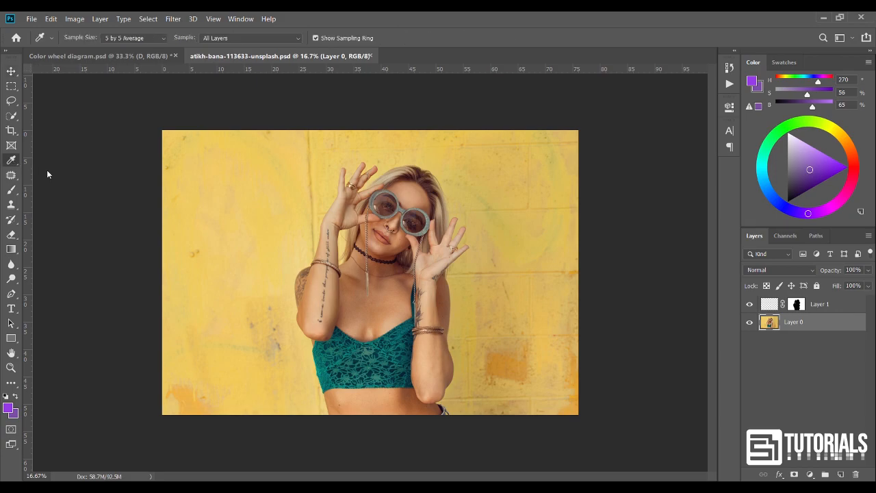
pyautogui.click(285, 195)
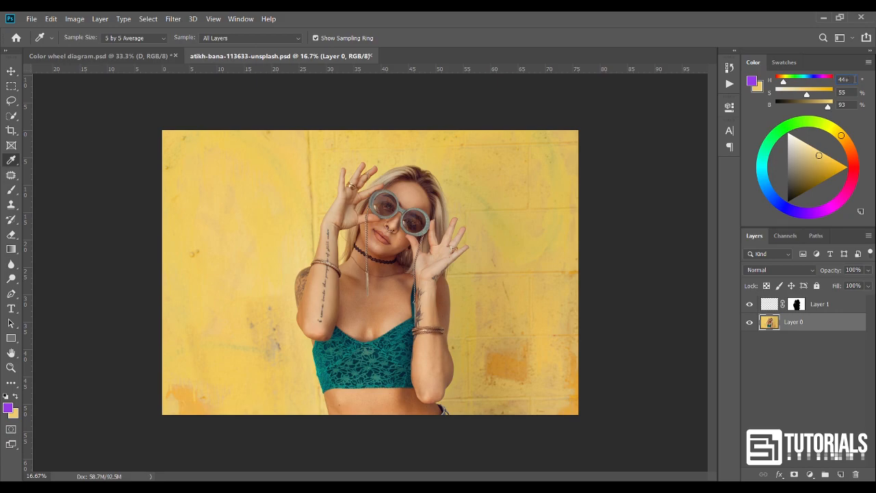
# Shift the sampled yellow to its complementary blue by entering 45+180 as its hue.
pyautogui.press('Up')
pyautogui.write('+180')
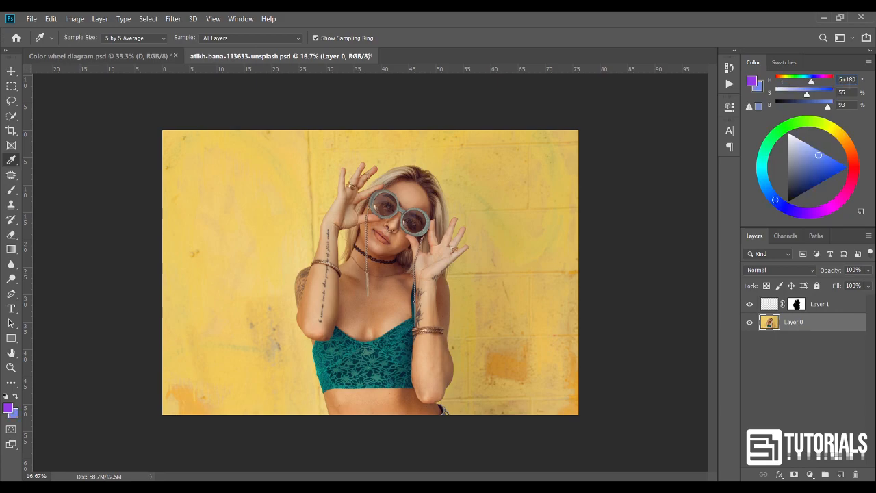
pyautogui.press('Return')
# Fill masked Layer 1 with the blue background color and set its blend mode to Hard Light.
pyautogui.click(771, 306)
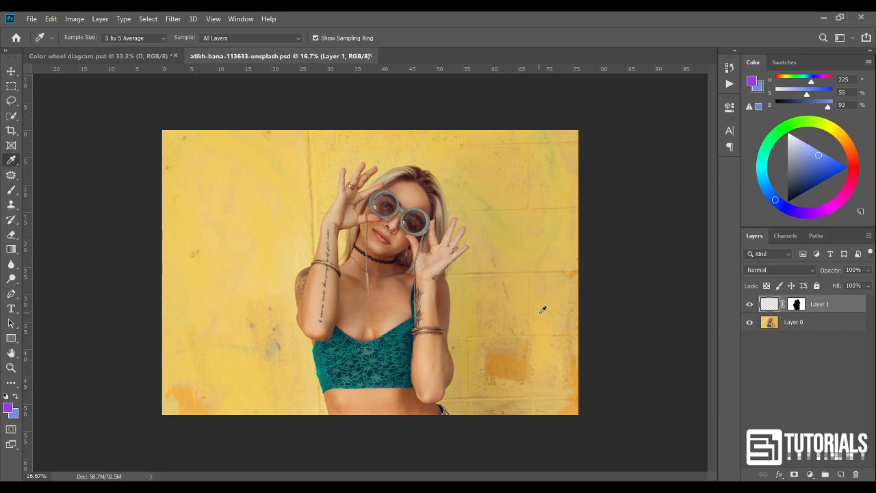
pyautogui.hotkey('ctrl', 'BackSpace')
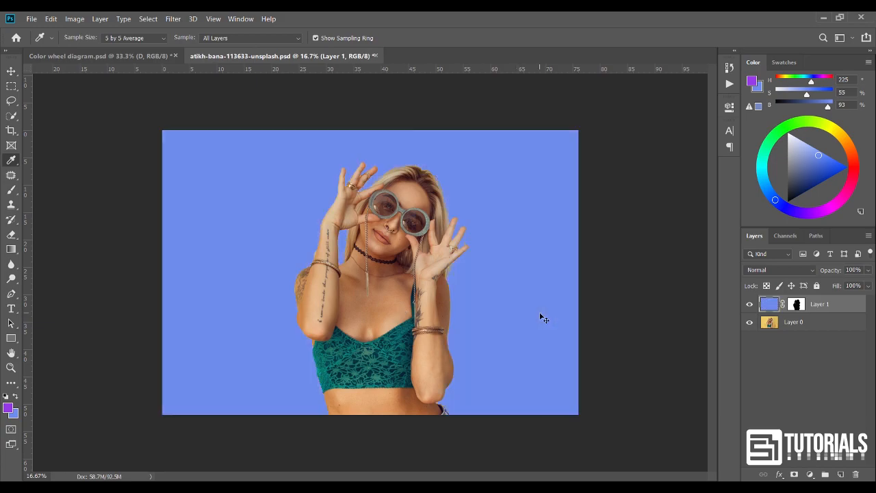
pyautogui.click(763, 271)
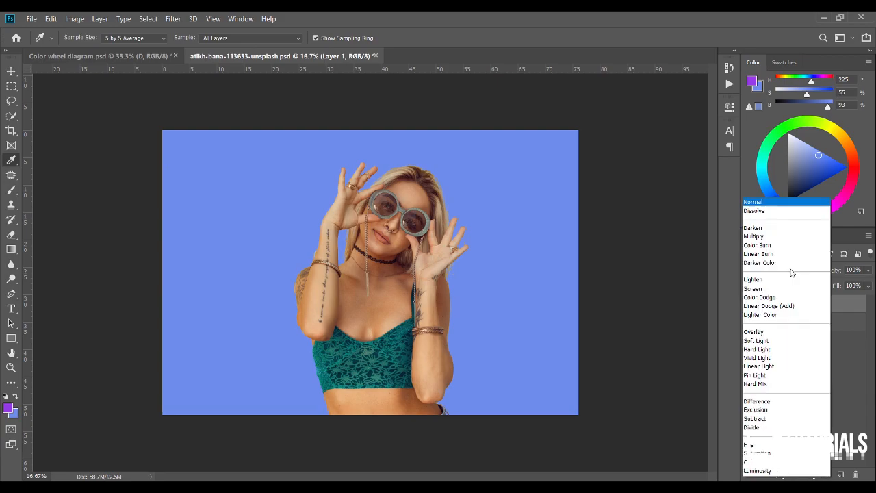
pyautogui.click(768, 344)
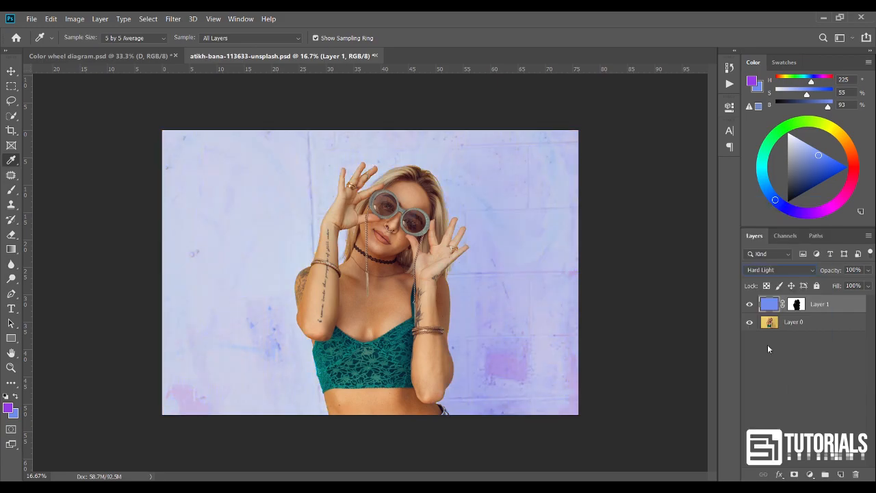
# Compare the wall's original and recolored look by toggling Layer 1's visibility.
pyautogui.click(750, 306)
pyautogui.click(750, 307)
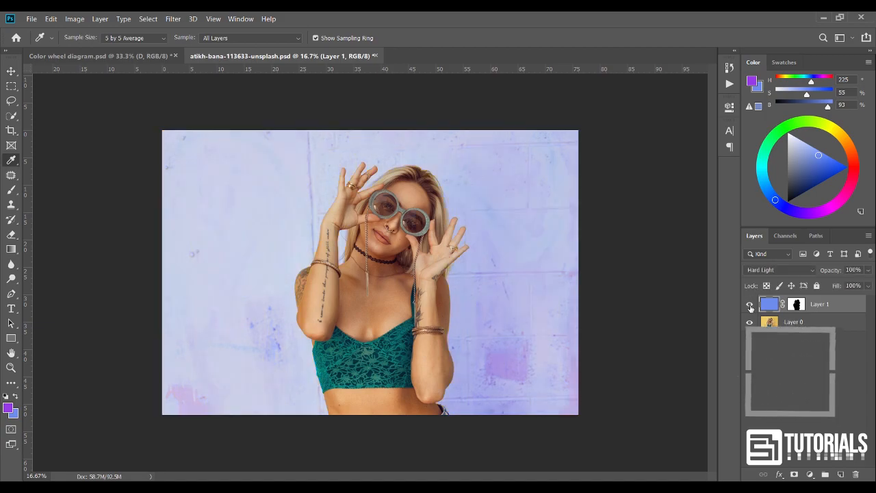
pyautogui.click(750, 307)
pyautogui.click(750, 307)
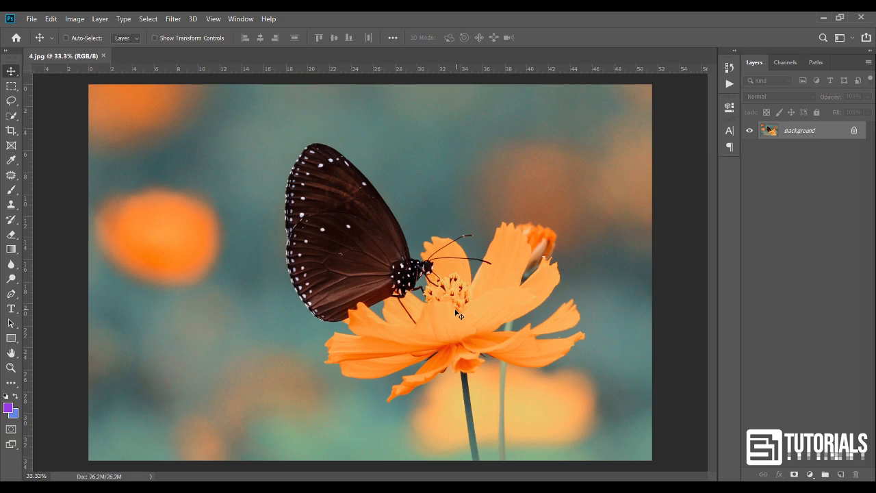
# Unlock the Background of 4.jpg to turn it into a regular layer.
pyautogui.click(854, 131)
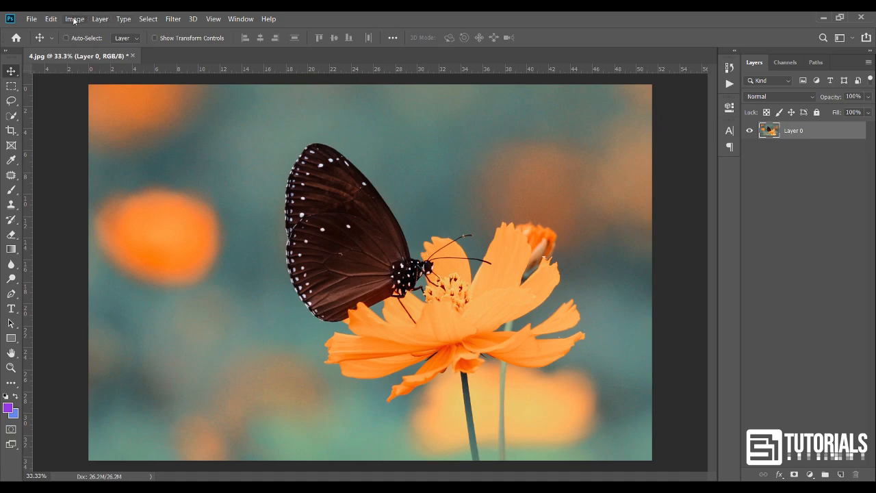
# Try scaling the butterfly layer with Free Transform to about 66% width and 88% height, and cancel the transform.
pyautogui.click(50, 18)
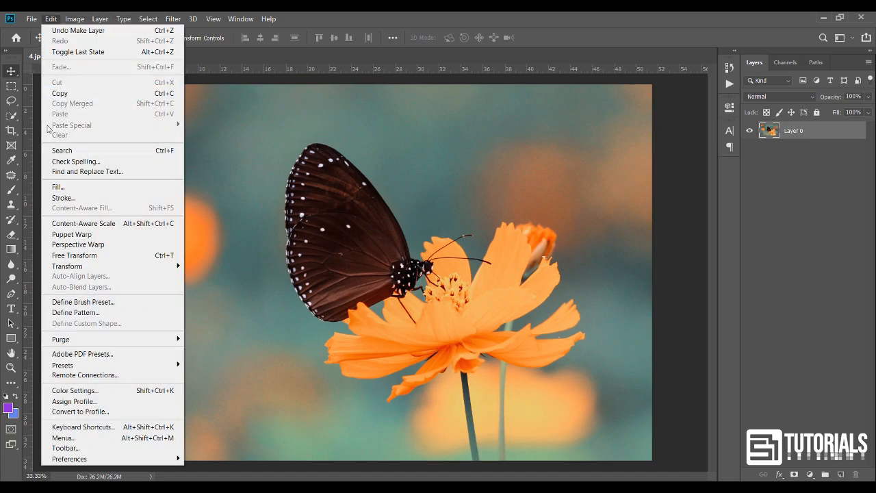
pyautogui.click(91, 256)
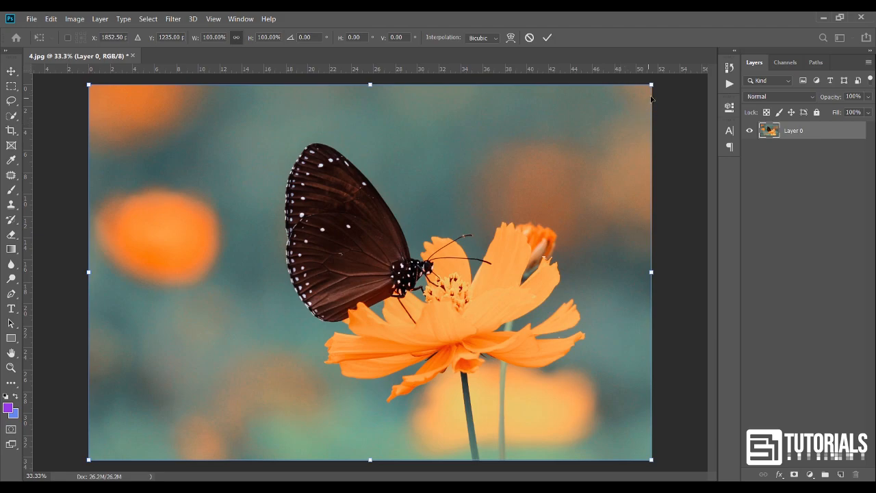
pyautogui.moveTo(652, 85); pyautogui.dragTo(465, 128)
pyautogui.moveTo(338, 203); pyautogui.dragTo(441, 178)
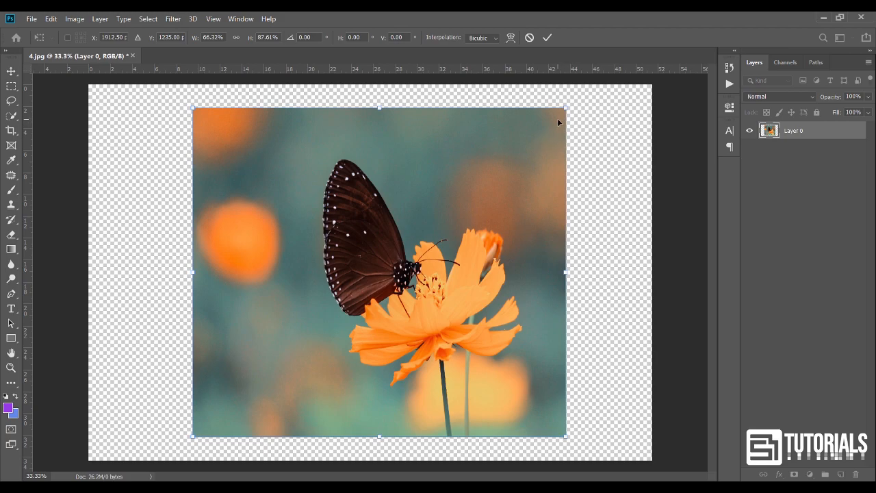
pyautogui.press('Escape')
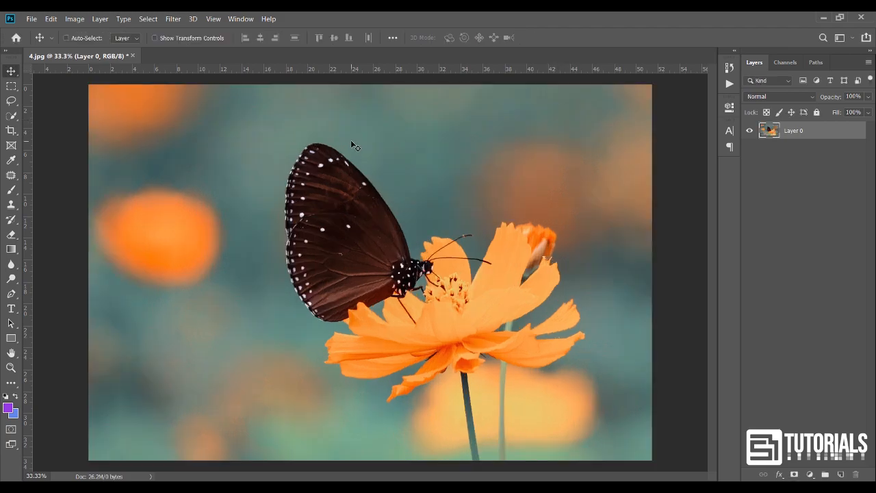
# Try scaling the butterfly layer non-proportionally from its corner with Free Transform, with the width and height unlinked.
pyautogui.click(74, 19)
pyautogui.moveTo(51, 19)
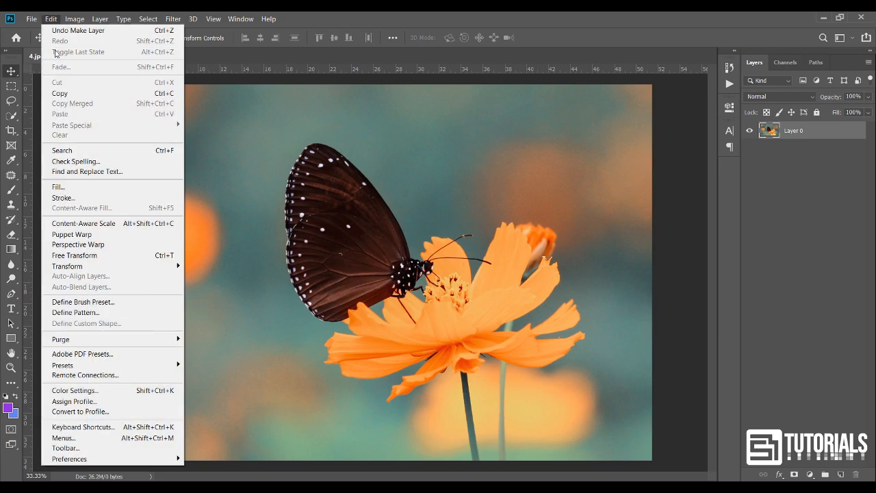
pyautogui.click(102, 256)
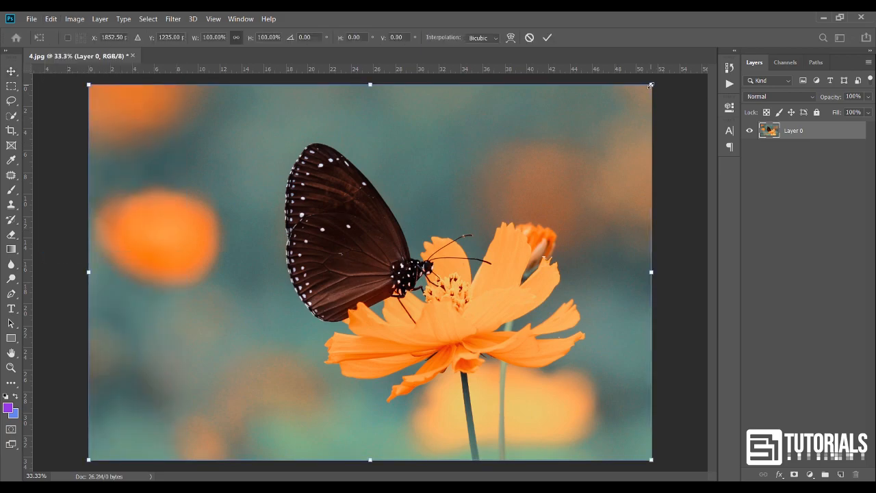
pyautogui.click(237, 40)
pyautogui.moveTo(652, 85); pyautogui.dragTo(625, 133)
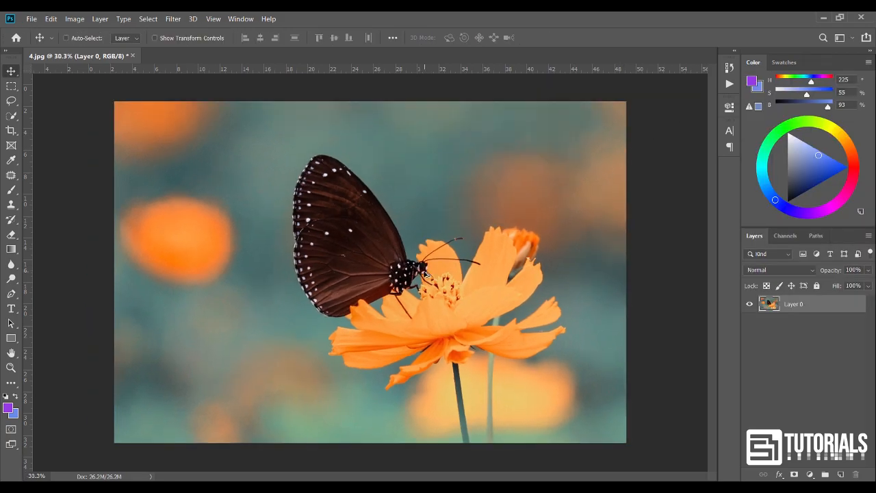
# Try rotating the butterfly layer freely with Free Transform by about 30.6° clockwise.
pyautogui.click(58, 23)
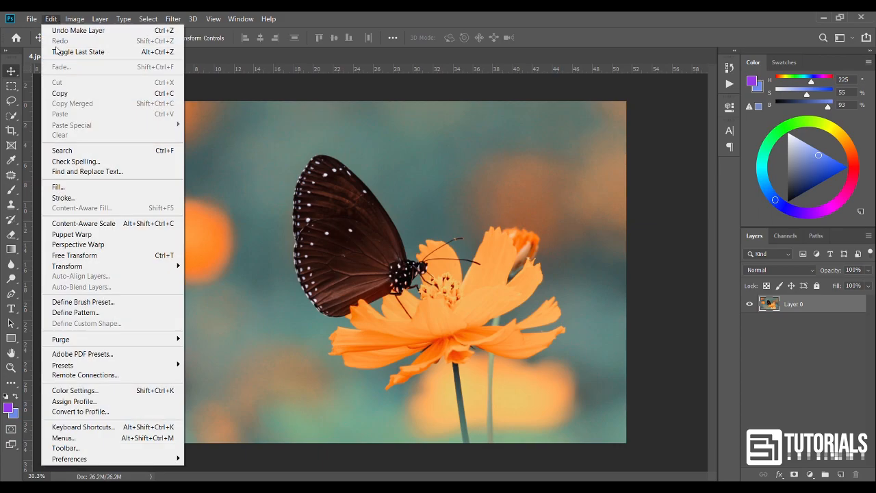
pyautogui.click(102, 256)
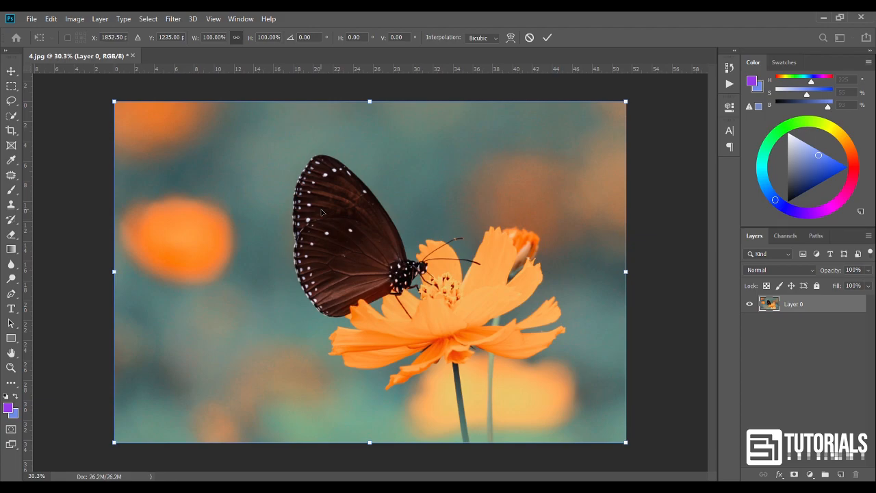
pyautogui.scroll(-3, 322, 210)
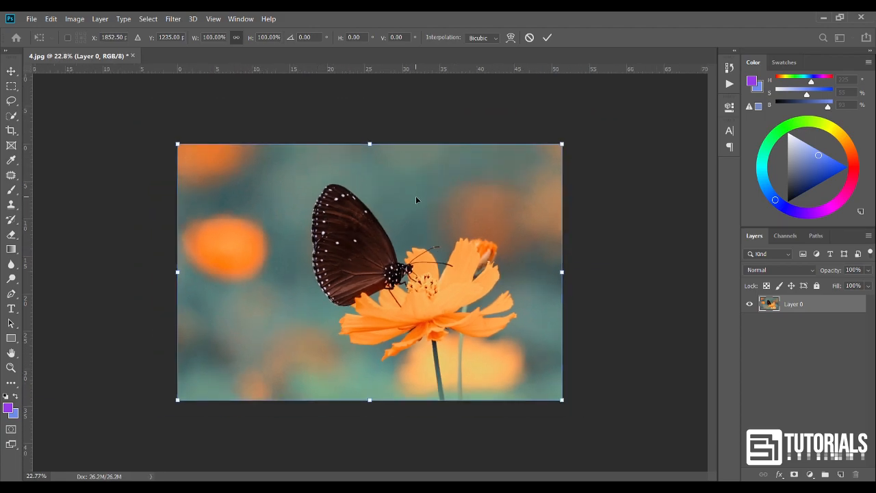
pyautogui.moveTo(439, 124); pyautogui.dragTo(504, 181)
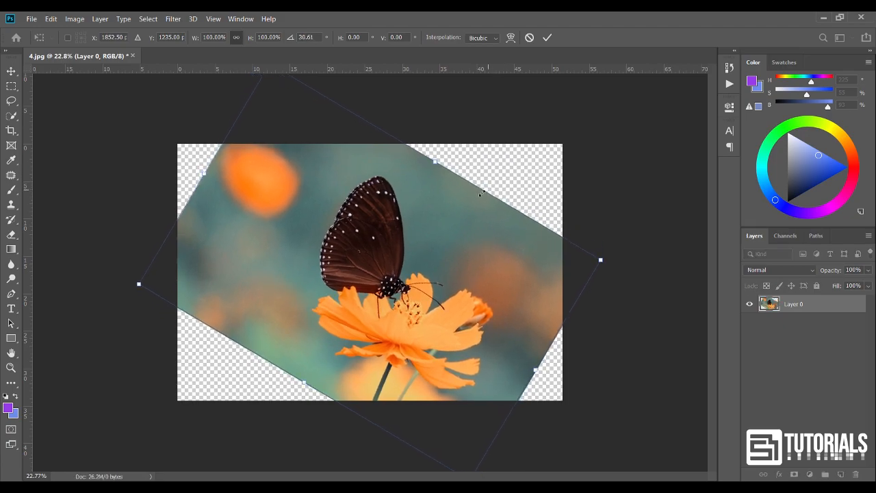
pyautogui.hotkey('ctrl', '+')
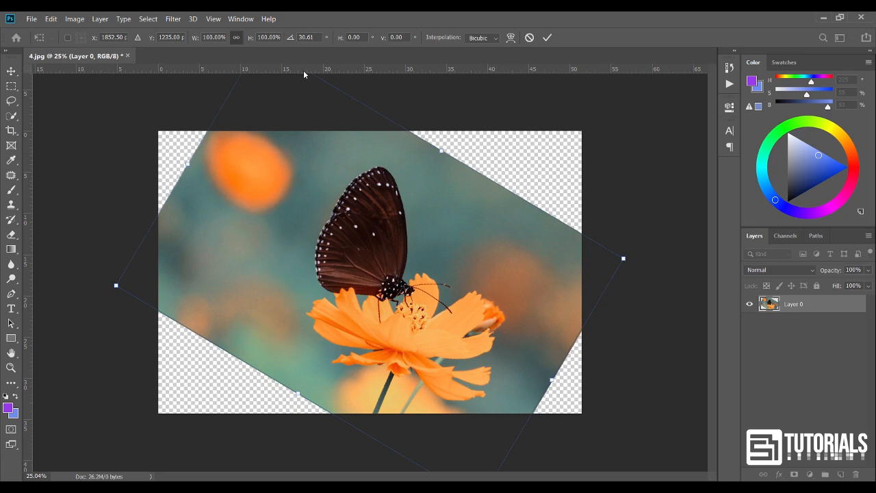
# Try setting the transform's rotation angle with a calculation, entering 30+10 degrees.
pyautogui.click(316, 37)
pyautogui.write('30+')
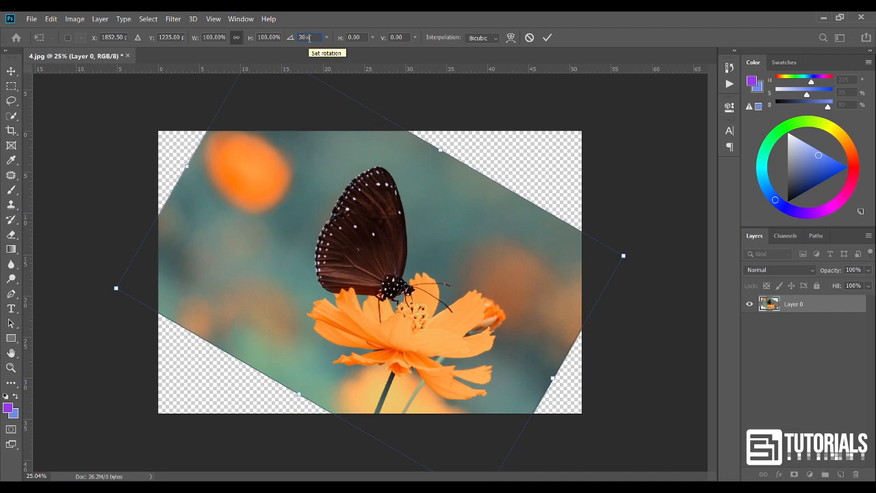
pyautogui.write('10')
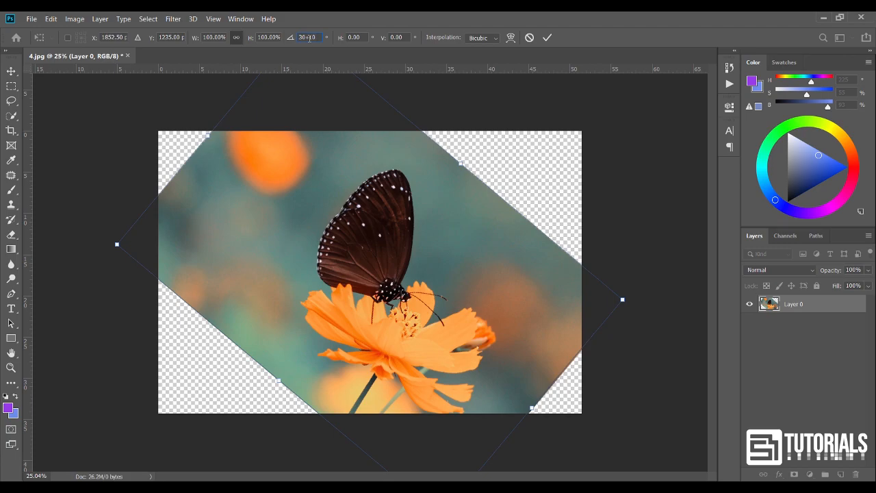
# Scale the butterfly layer proportionally in a new Free Transform, entering a height of 200% and then dividing it by three as 200/3.
pyautogui.hotkey('ctrl', 't')
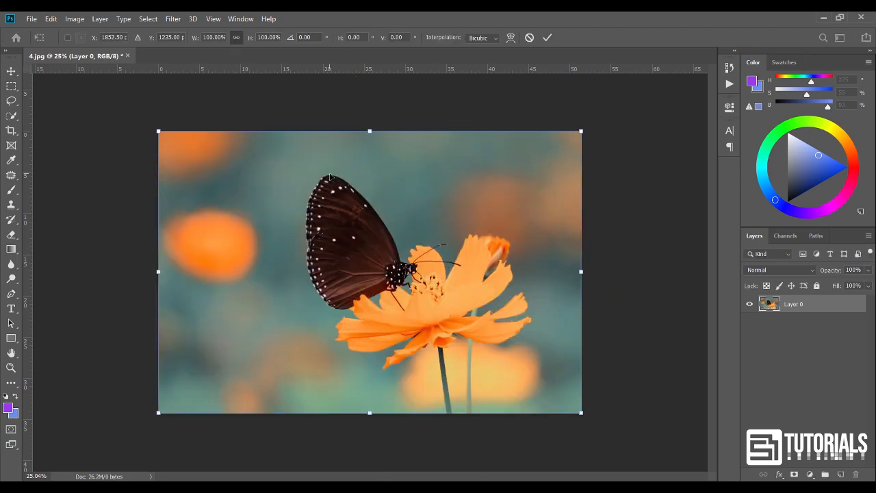
pyautogui.click(277, 37)
pyautogui.write('200')
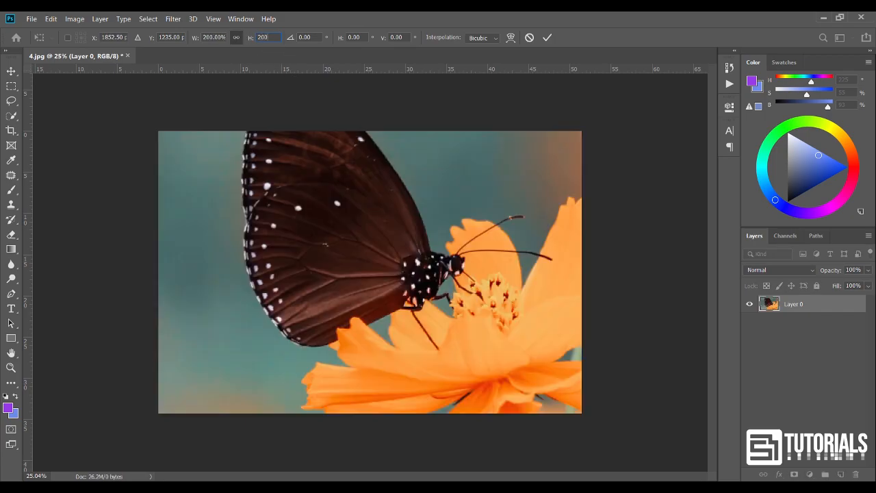
pyautogui.write('/3')
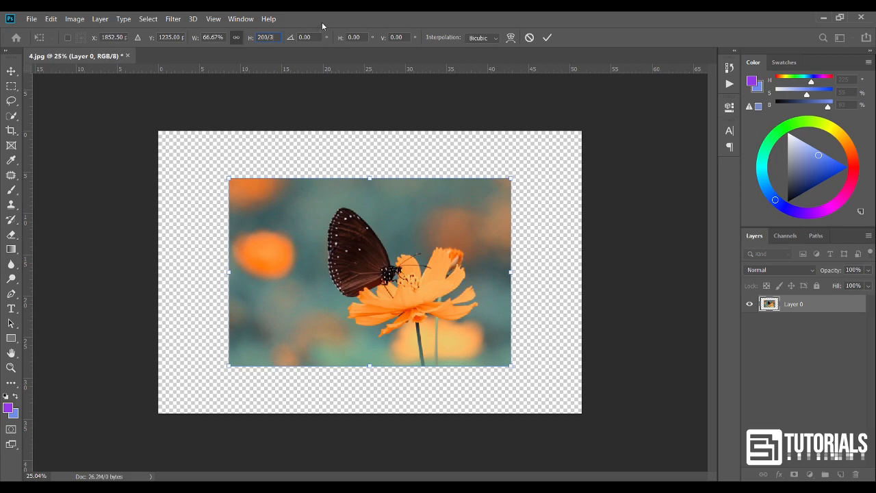
pyautogui.press('Return')
pyautogui.click(257, 37)
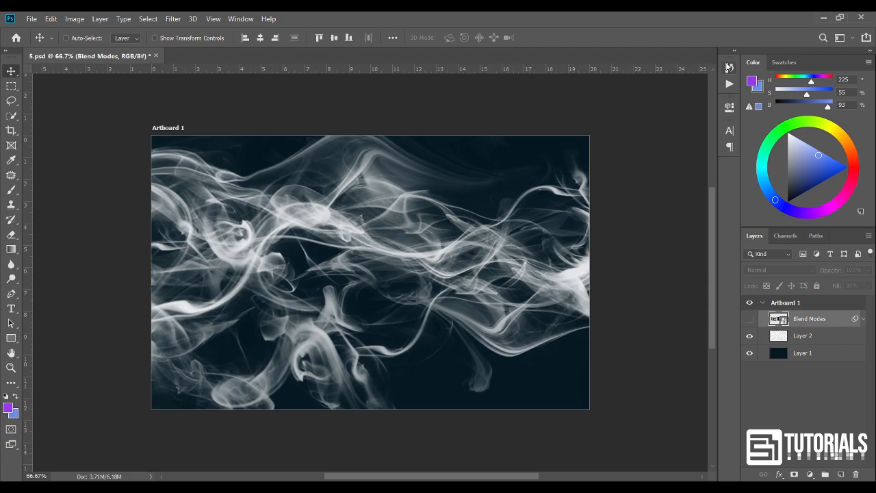
# Display the history of 5.psd, turn on the Blend Modes layer's visibility, and enlarge the history list.
pyautogui.click(729, 67)
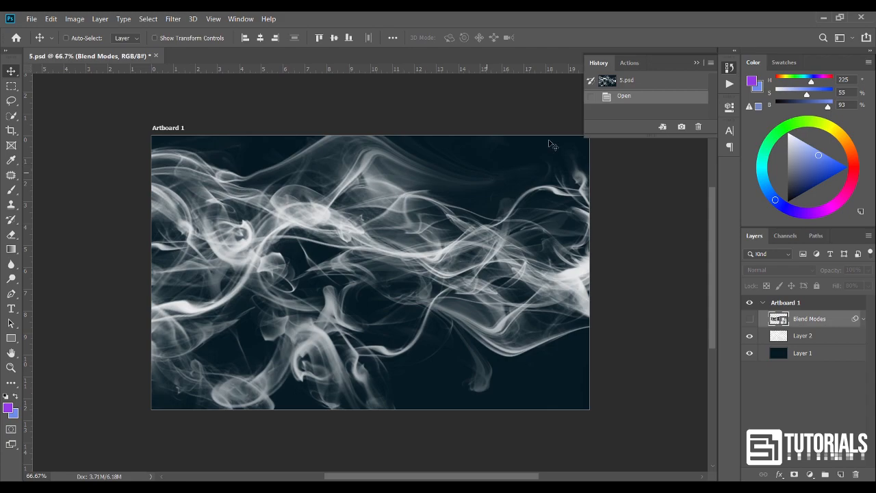
pyautogui.click(750, 319)
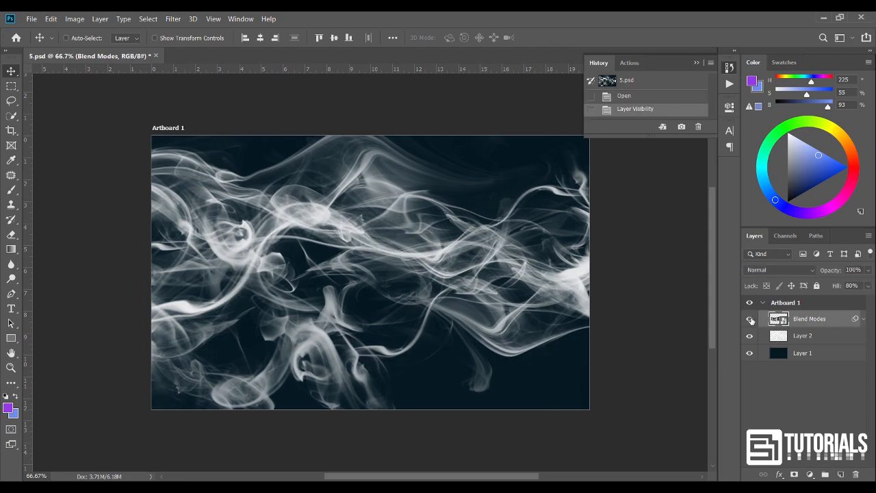
pyautogui.moveTo(652, 136); pyautogui.dragTo(657, 406)
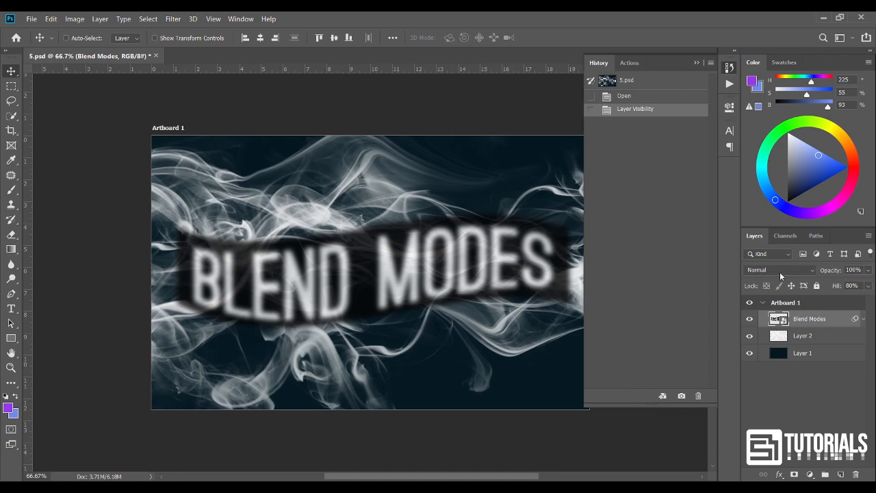
# Try the Darken, Darker Color and Color Dodge blend modes on the Blend Modes layer.
pyautogui.click(779, 272)
pyautogui.click(752, 229)
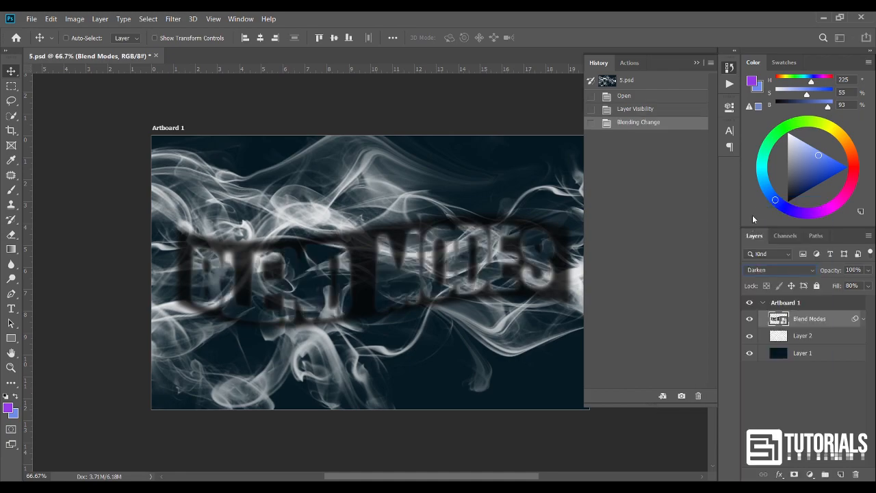
pyautogui.click(776, 271)
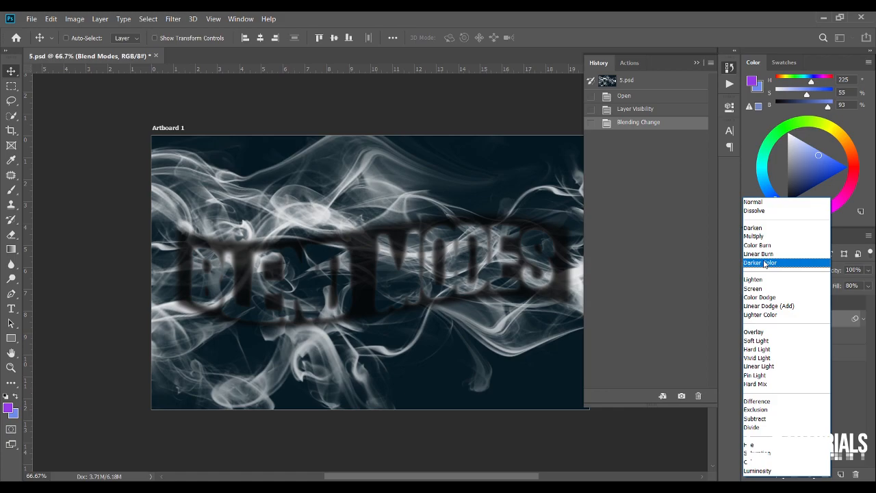
pyautogui.click(763, 262)
pyautogui.click(770, 273)
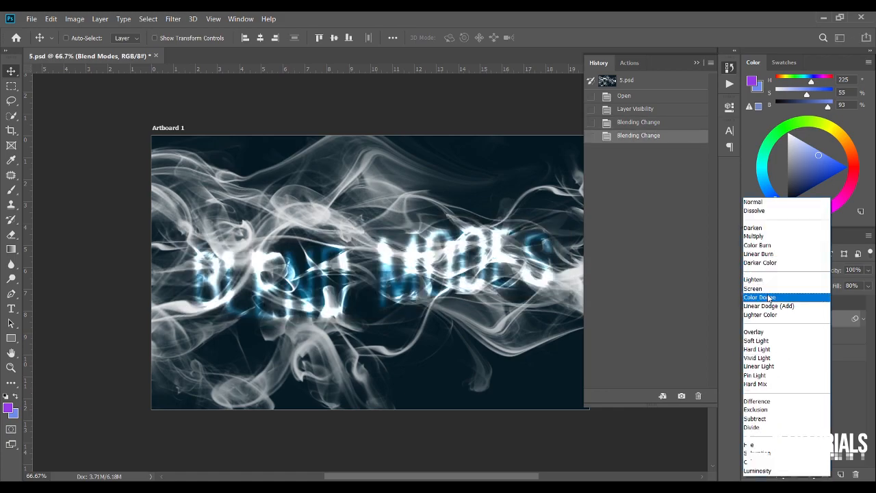
pyautogui.click(768, 298)
# Try the Overlay, Linear Light and Exclusion blend modes on the Blend Modes layer.
pyautogui.click(770, 269)
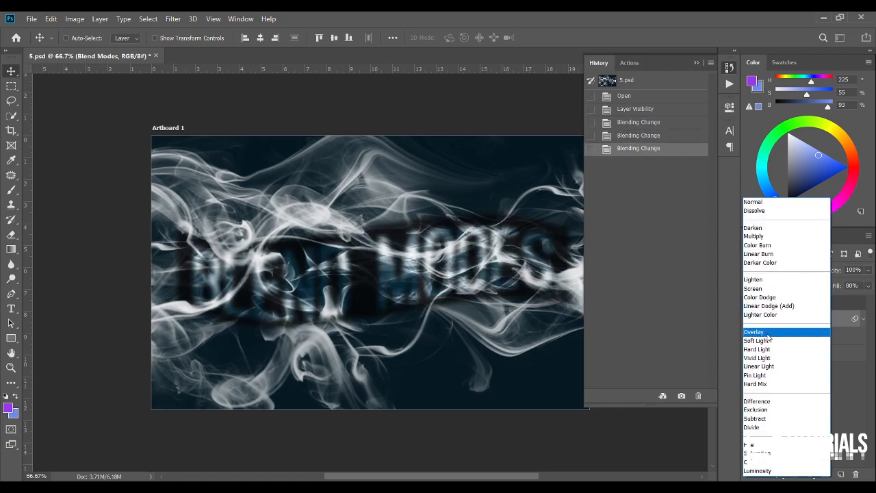
pyautogui.click(767, 333)
pyautogui.click(765, 271)
pyautogui.click(762, 366)
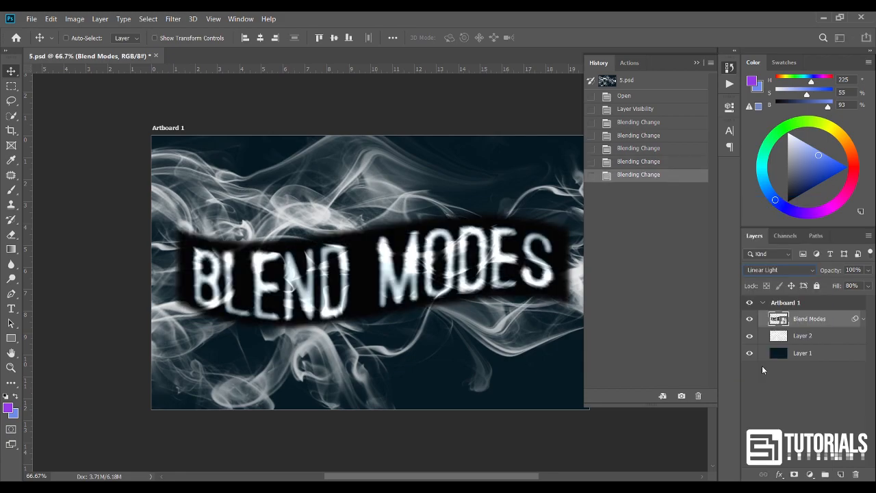
pyautogui.click(773, 270)
pyautogui.click(770, 402)
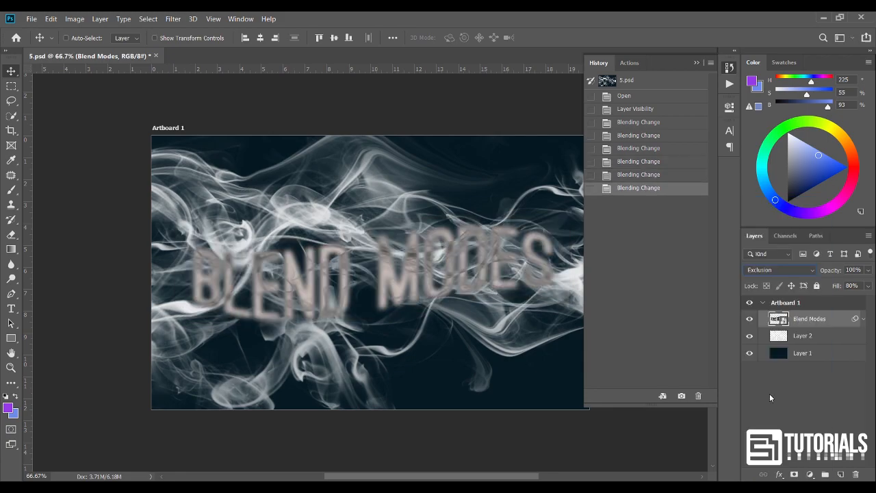
# Preview further blend modes on the Blend Modes layer by cycling through the list in both directions.
pyautogui.click(777, 270)
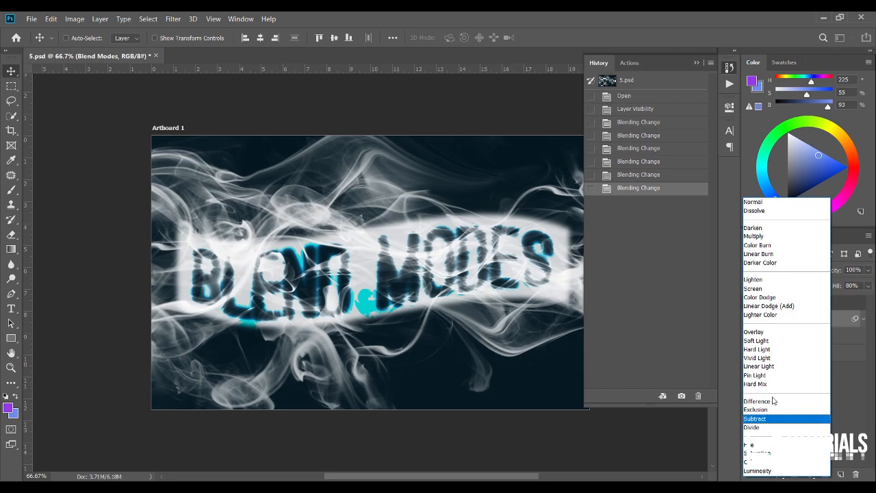
pyautogui.click(769, 409)
pyautogui.scroll(-2, 768, 268)
pyautogui.scroll(4, 767, 267)
pyautogui.scroll(6, 782, 271)
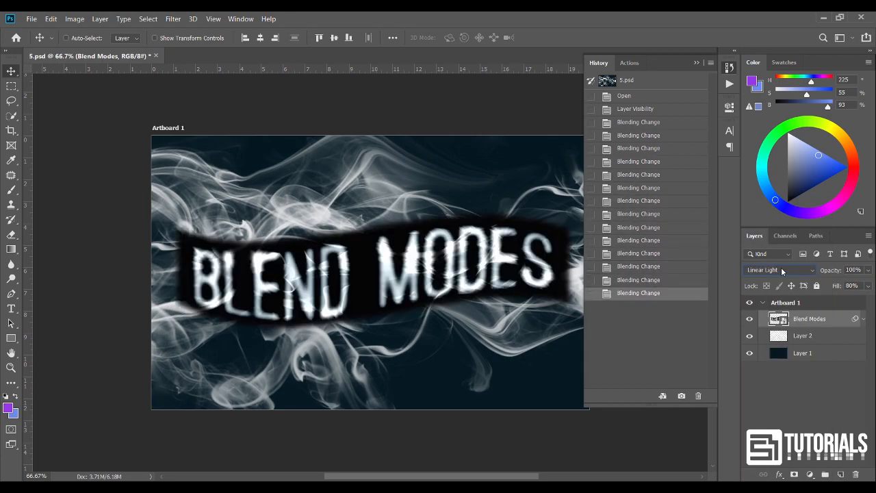
# Revert 5.psd to its Open history state, then make the Blend Modes layer visible and select it.
pyautogui.click(622, 96)
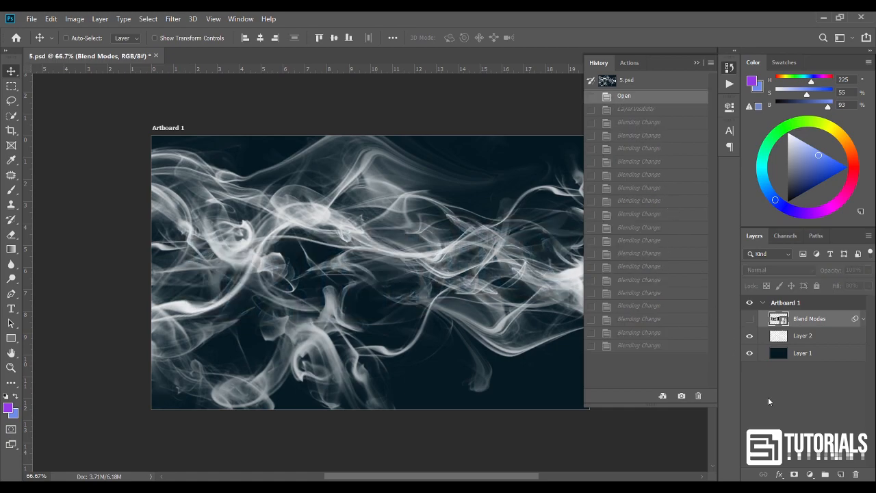
pyautogui.click(750, 319)
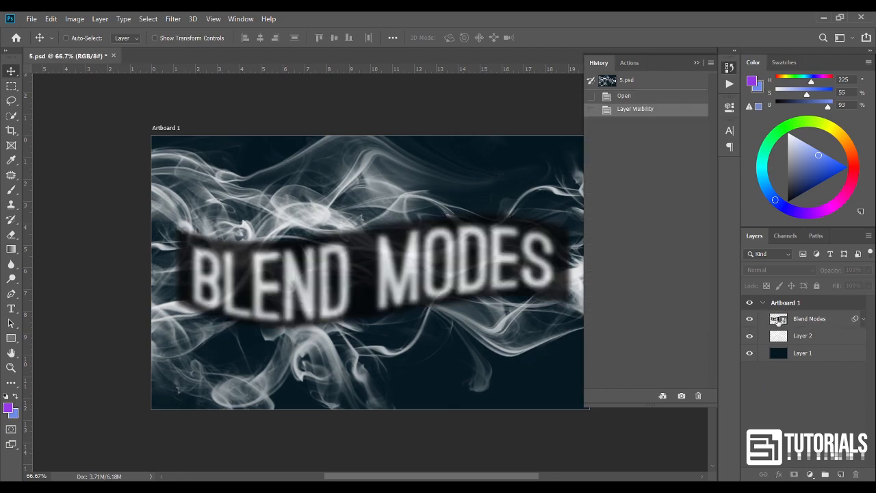
pyautogui.click(799, 320)
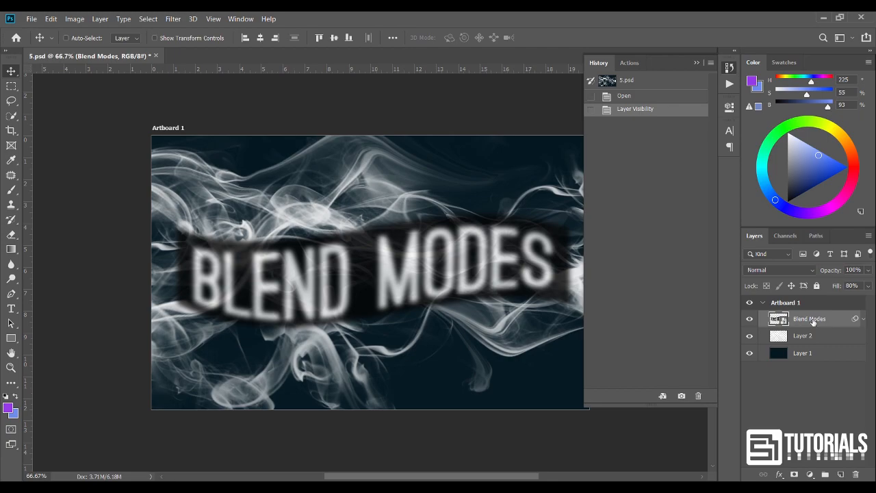
# Set the Blend Modes layer's blend mode to Linear Dodge (Add) and try adjusting its Fill.
pyautogui.click(794, 273)
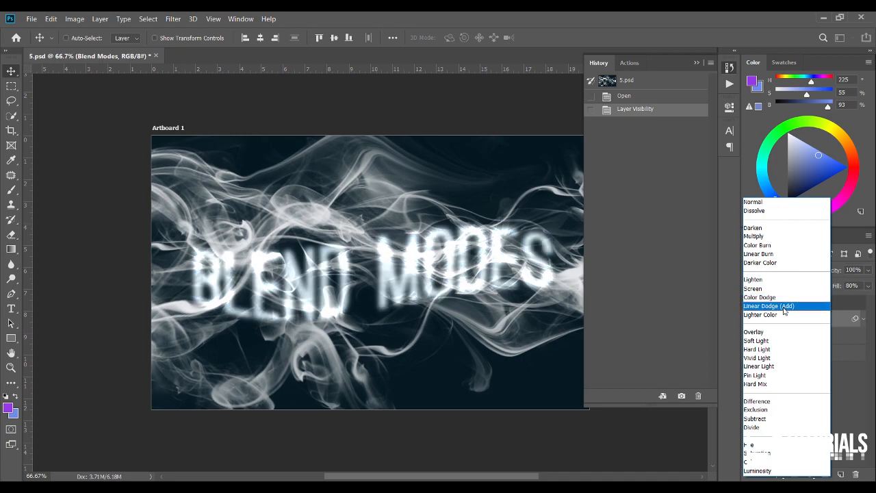
pyautogui.click(785, 311)
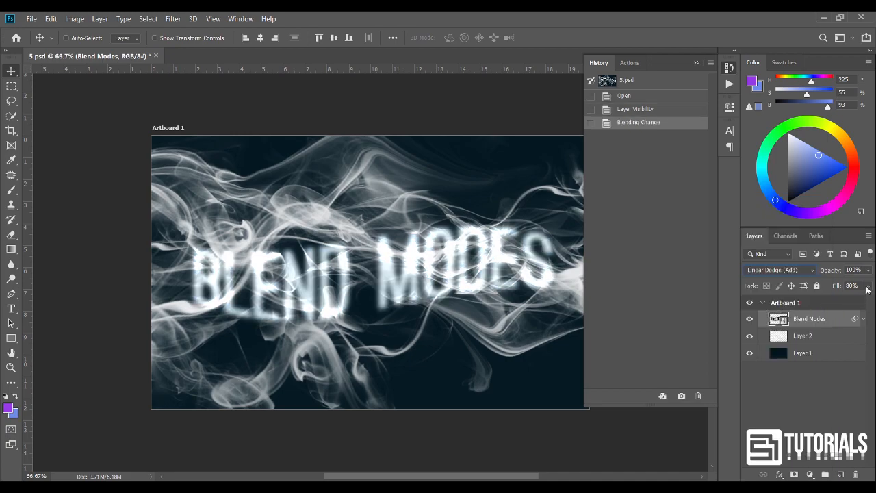
pyautogui.moveTo(857, 299)
pyautogui.mouseDown()
pyautogui.moveTo(842, 301)
pyautogui.moveTo(855, 301)
pyautogui.mouseUp()
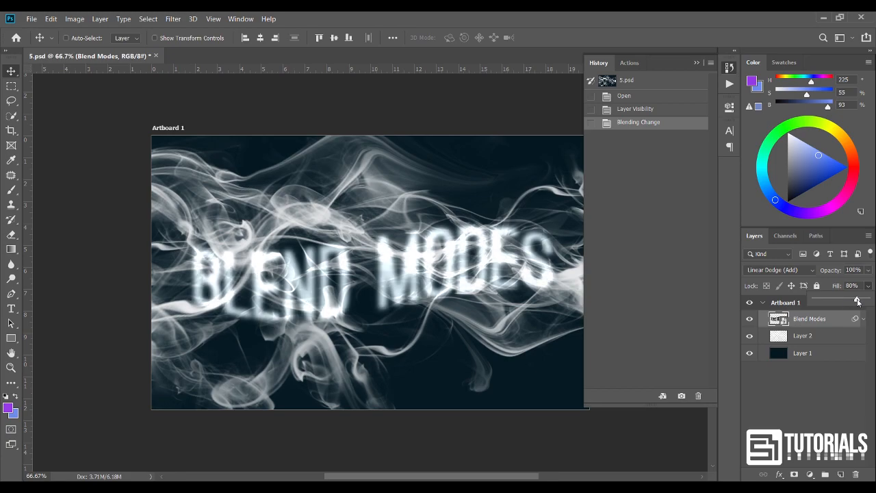
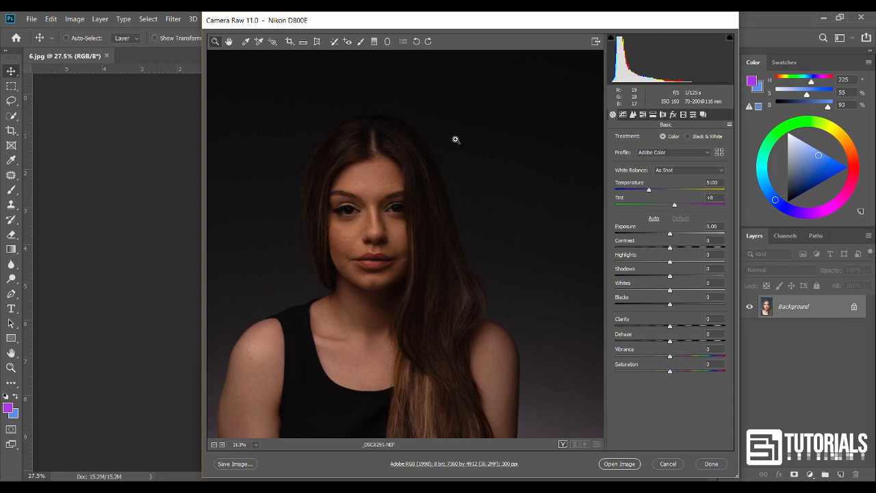
# Compare the raw portrait in Camera Raw with 6.jpg by placing them side by side and zooming in, then cancel Camera Raw.
pyautogui.moveTo(412, 22); pyautogui.dragTo(671, 29)
pyautogui.scroll(4, 668, 232)
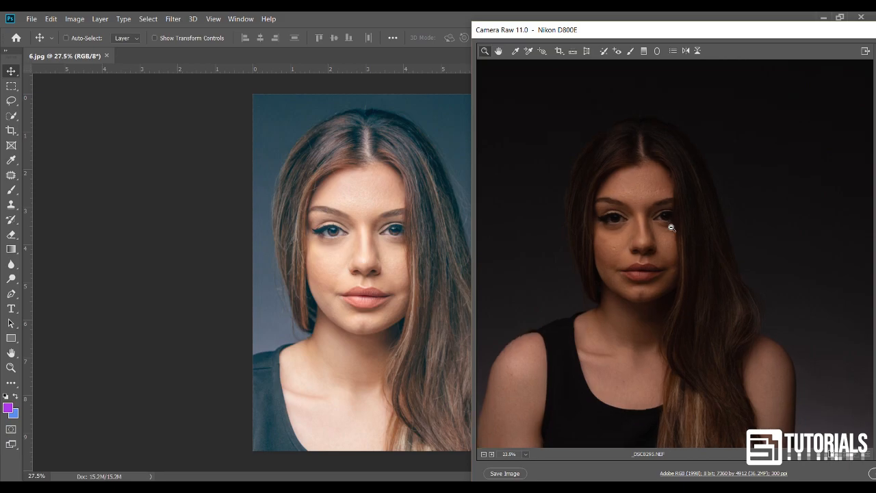
pyautogui.moveTo(612, 228); pyautogui.dragTo(638, 251)
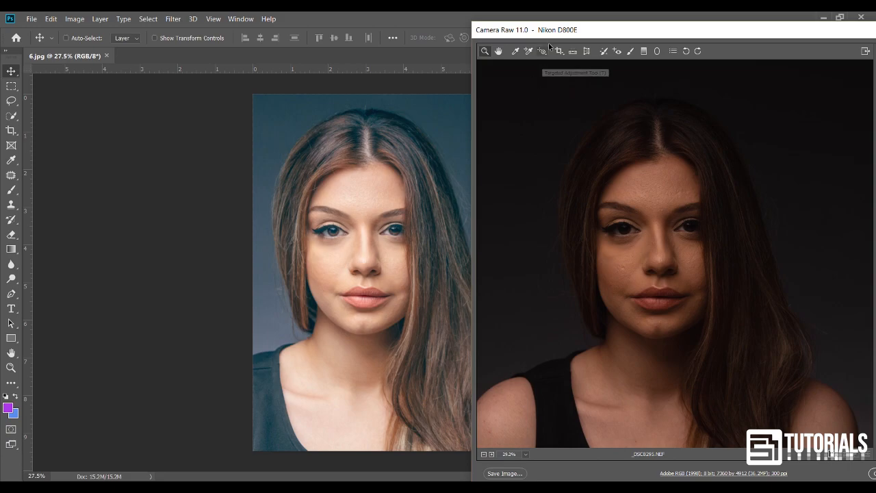
pyautogui.moveTo(563, 30); pyautogui.dragTo(582, 36)
pyautogui.press('Escape')
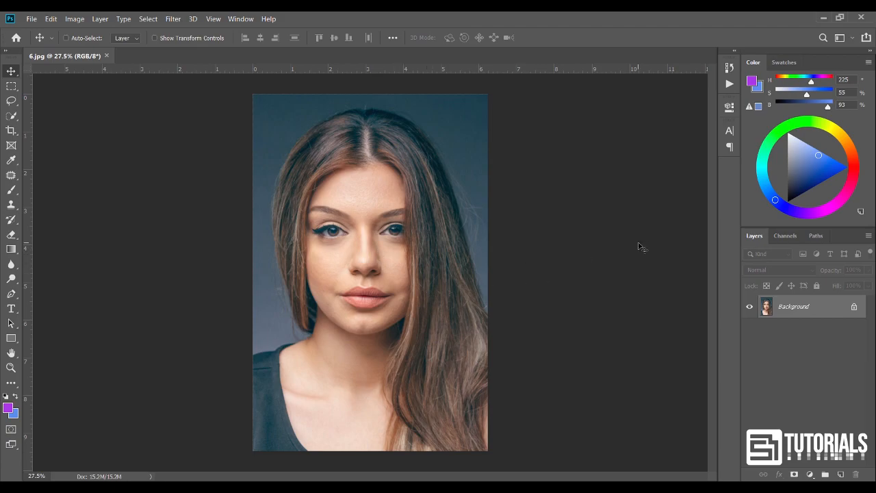
# Flip the canvas of 6.jpg horizontally, then revert to its Open history state.
pyautogui.click(726, 69)
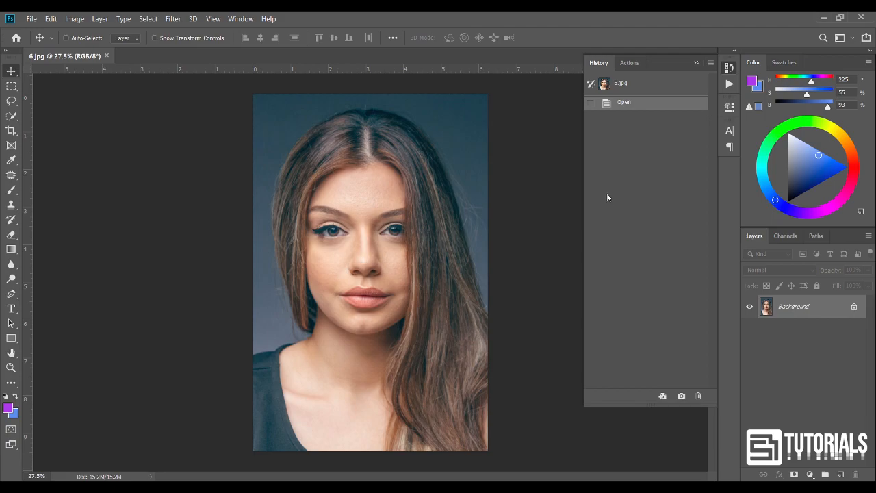
pyautogui.click(74, 18)
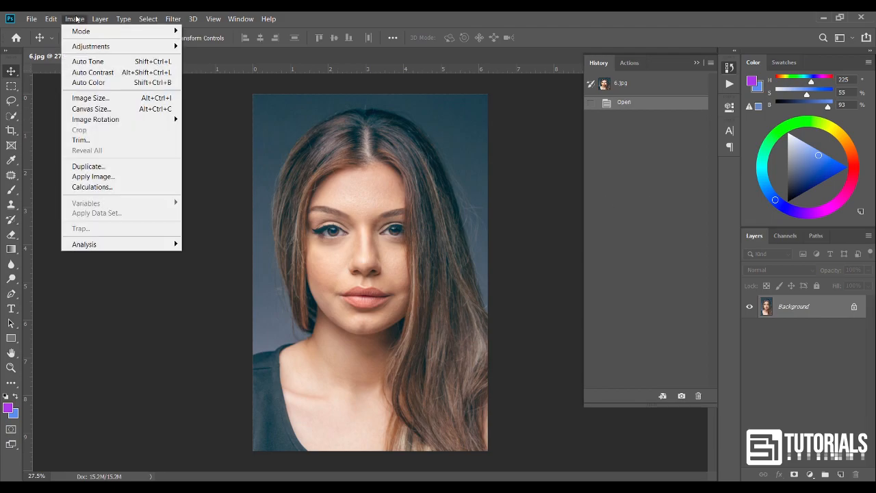
pyautogui.moveTo(89, 120)
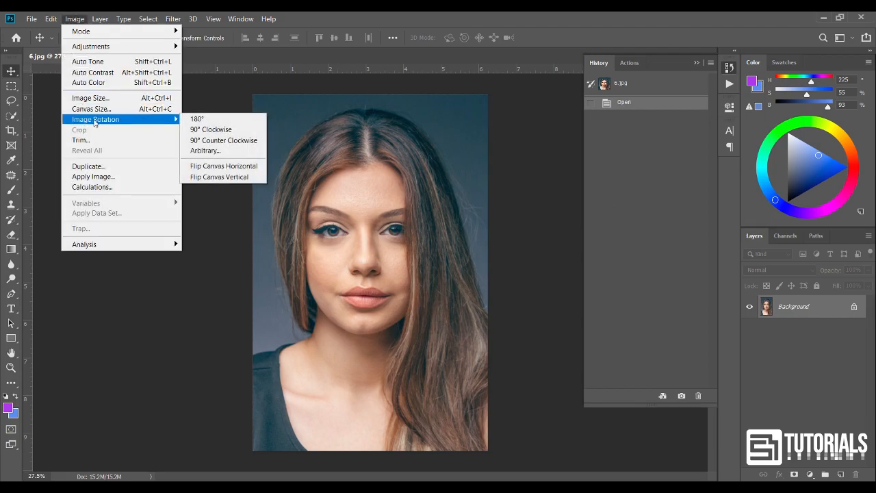
pyautogui.click(243, 167)
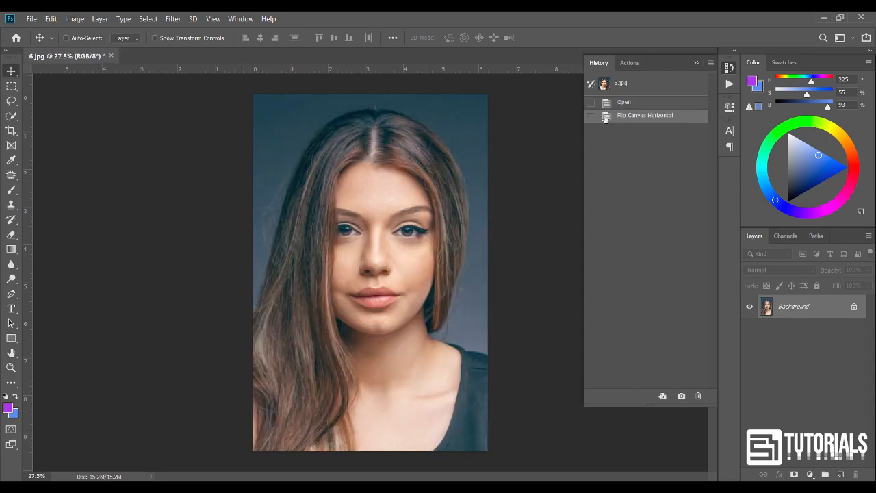
pyautogui.click(654, 102)
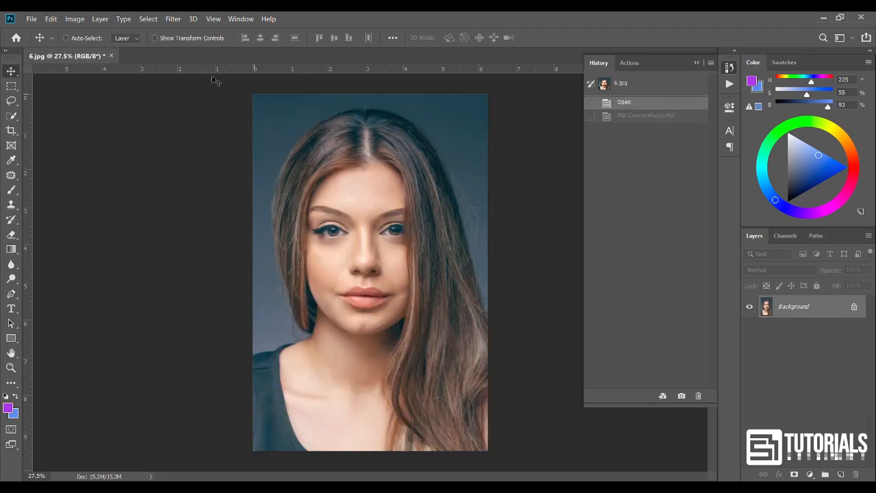
# Mirror only the document view of 6.jpg horizontally without changing its pixels.
pyautogui.click(213, 20)
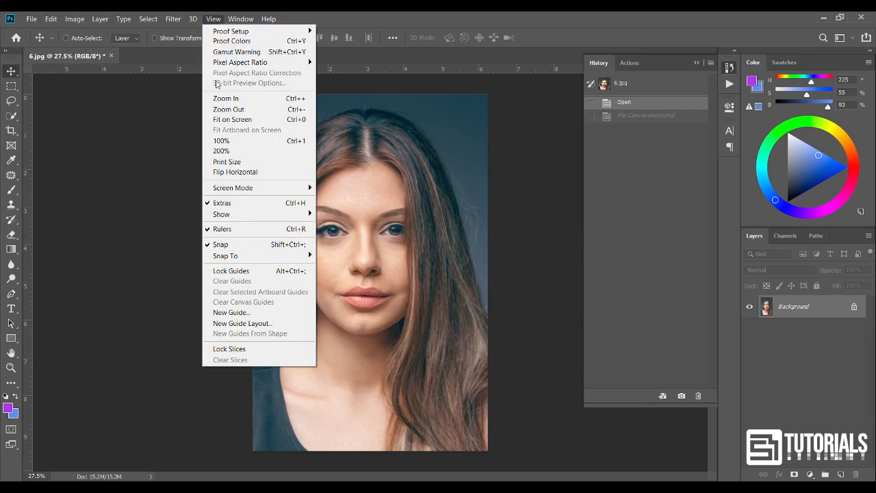
pyautogui.click(246, 173)
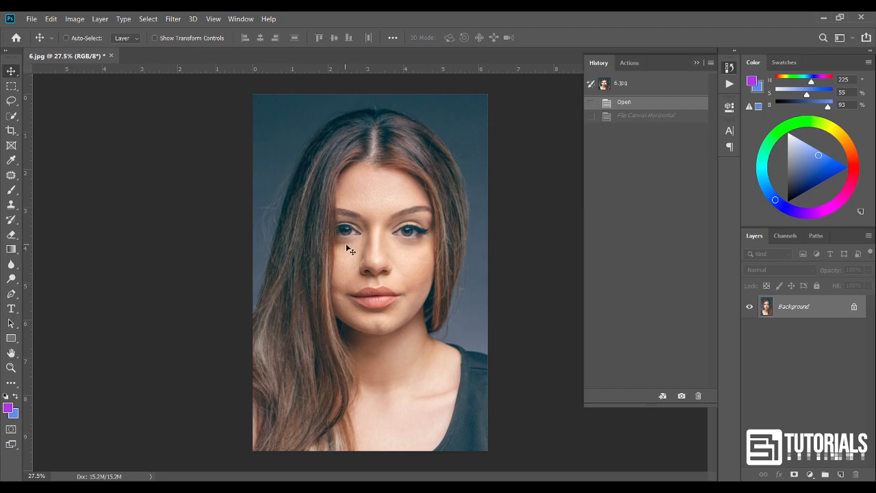
# In Liquify, set the height of the eye at the image's left to 15 and Nose Width to -50, then widen the face slightly.
pyautogui.click(175, 20)
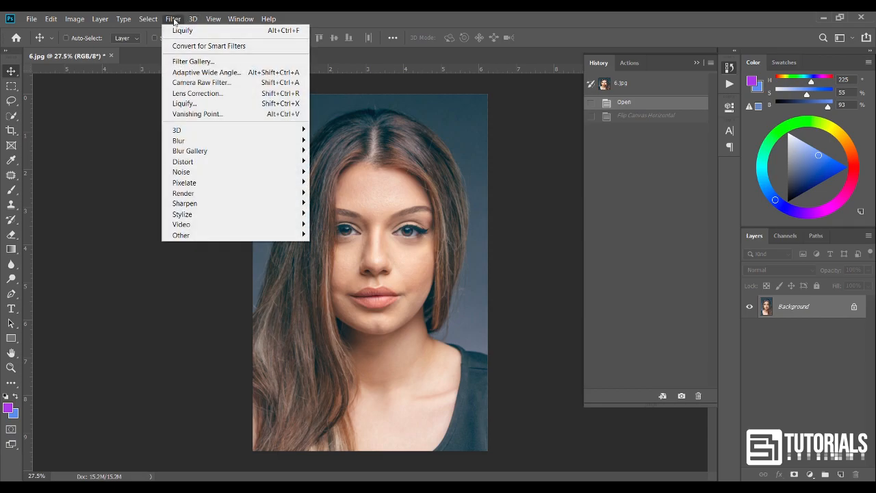
pyautogui.click(185, 104)
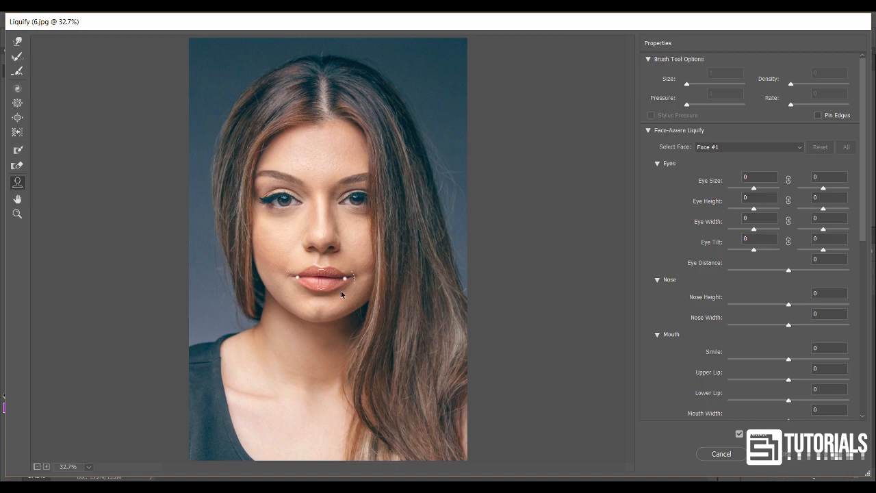
pyautogui.scroll(5, 291, 200)
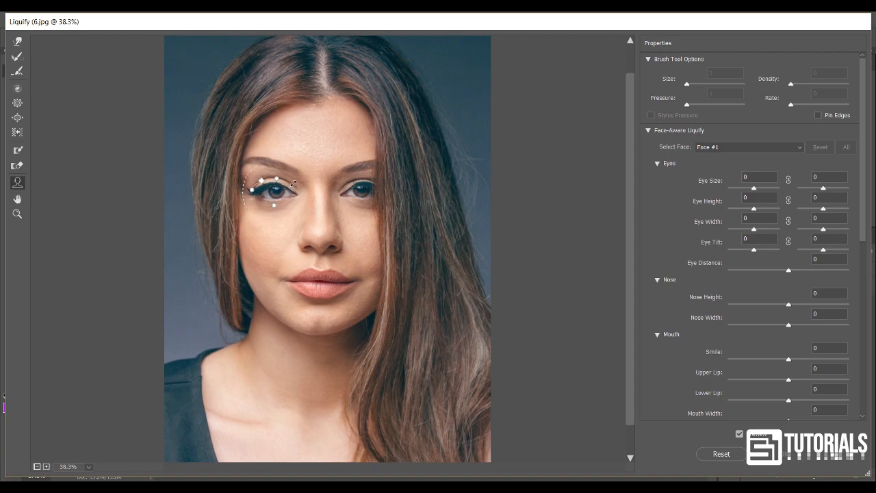
pyautogui.scroll(1, 297, 137)
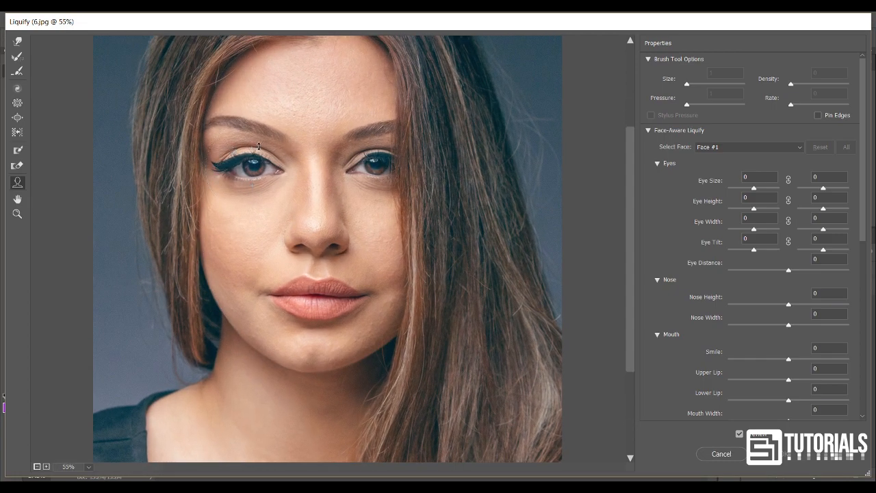
pyautogui.moveTo(260, 146); pyautogui.dragTo(260, 141)
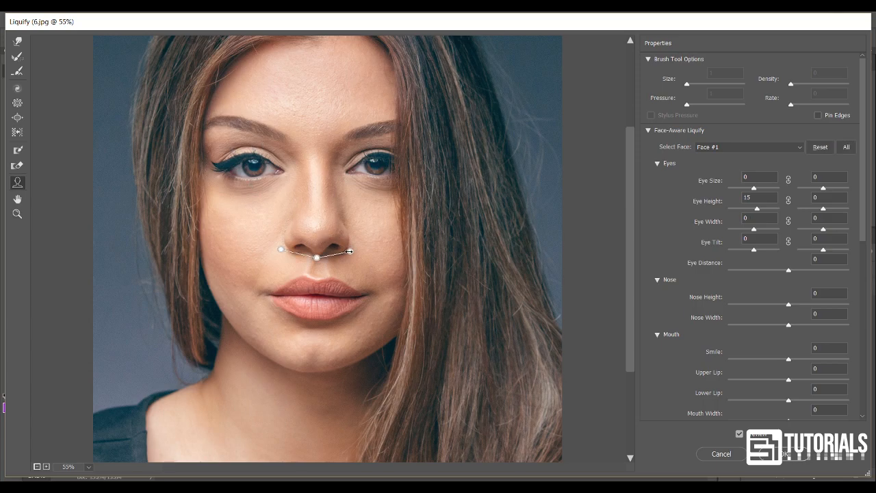
pyautogui.moveTo(345, 252); pyautogui.dragTo(334, 252)
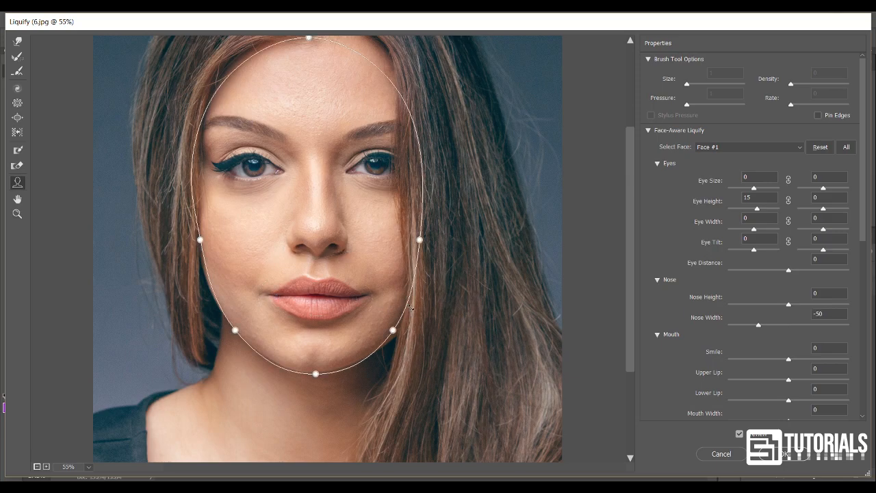
pyautogui.moveTo(422, 242); pyautogui.dragTo(427, 242)
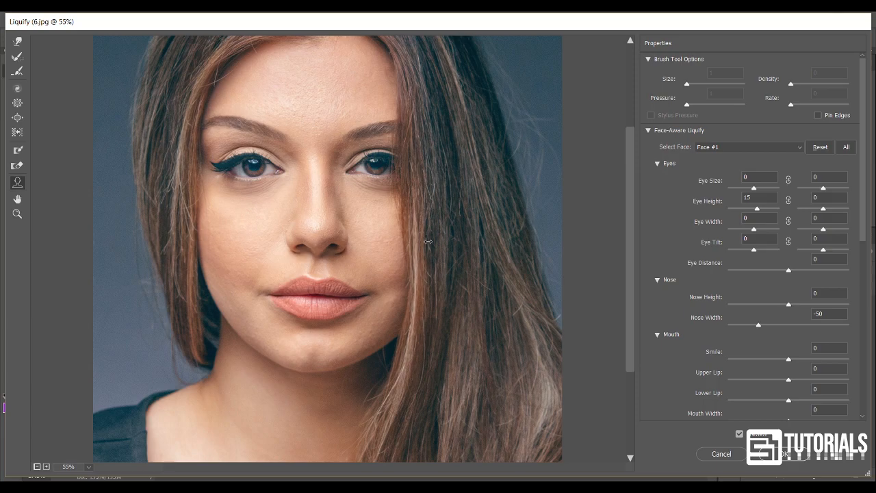
# Compare the portrait before and after by toggling the Liquify preview, apply the filter, and compare the Open and Liquify history states.
pyautogui.click(741, 435)
pyautogui.click(741, 434)
pyautogui.click(740, 434)
pyautogui.click(740, 434)
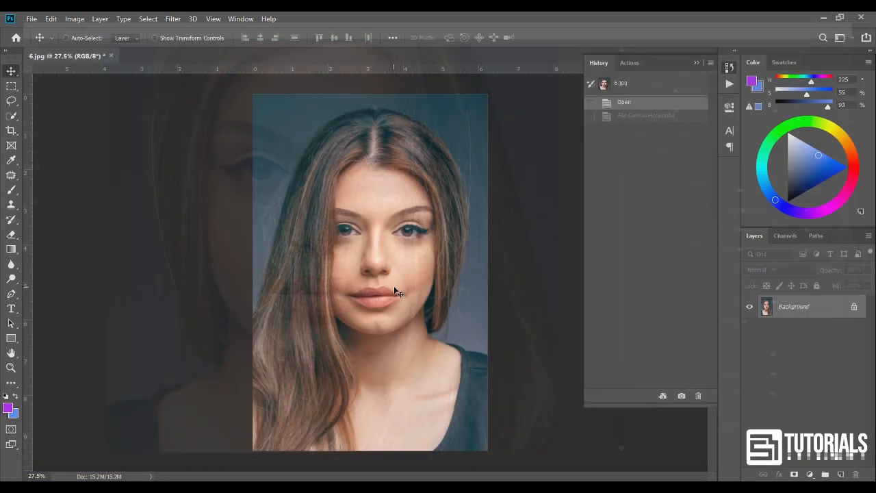
pyautogui.click(624, 103)
pyautogui.click(624, 115)
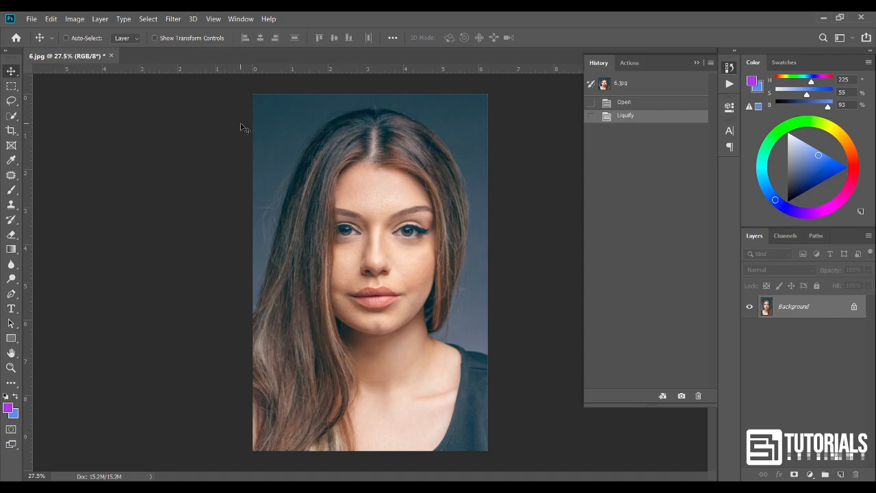
# Turn off the horizontally flipped view of 6.jpg and collapse the history list.
pyautogui.click(212, 19)
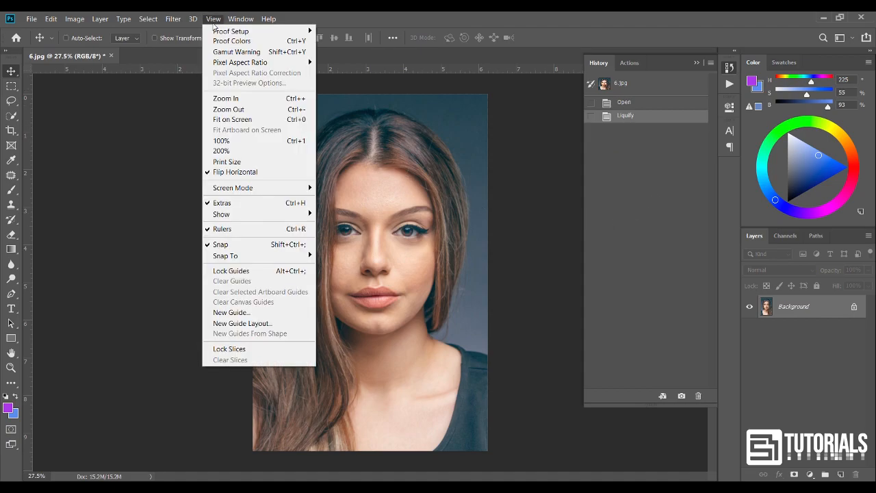
pyautogui.click(233, 172)
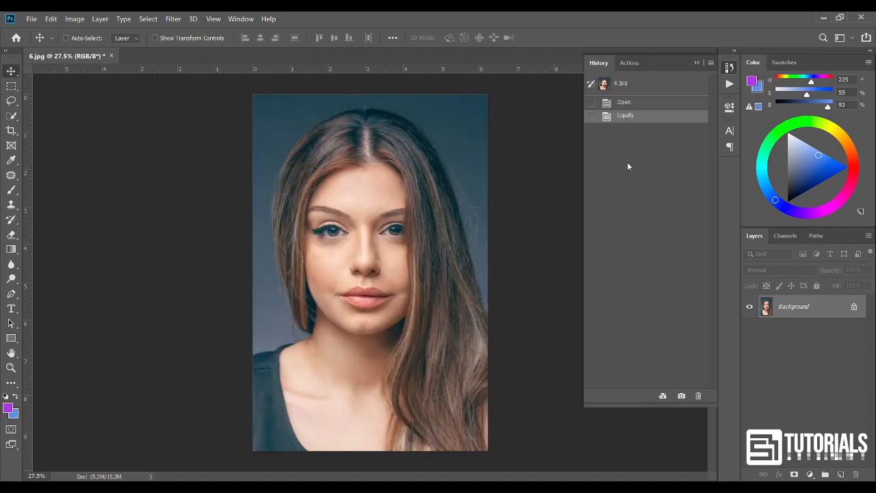
pyautogui.click(697, 62)
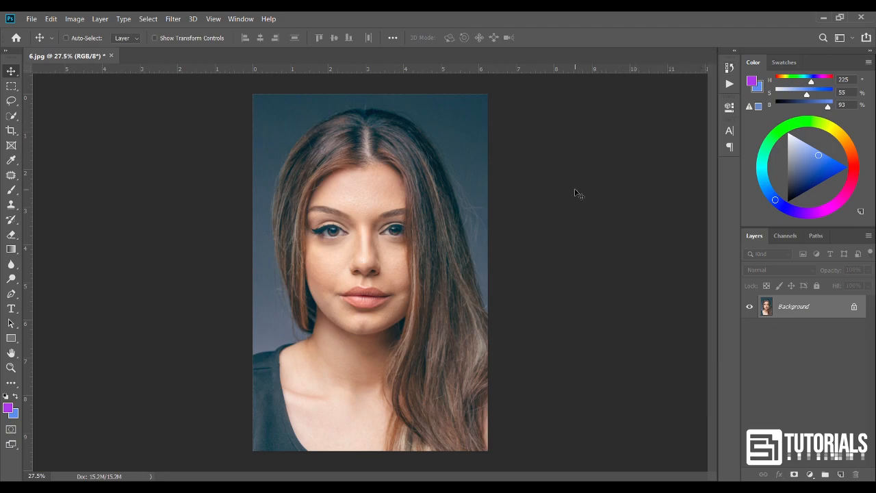
# Assign the keyboard shortcut Alt+Ctrl+H to the Flip Horizontal view command among the application menu commands.
pyautogui.click(51, 19)
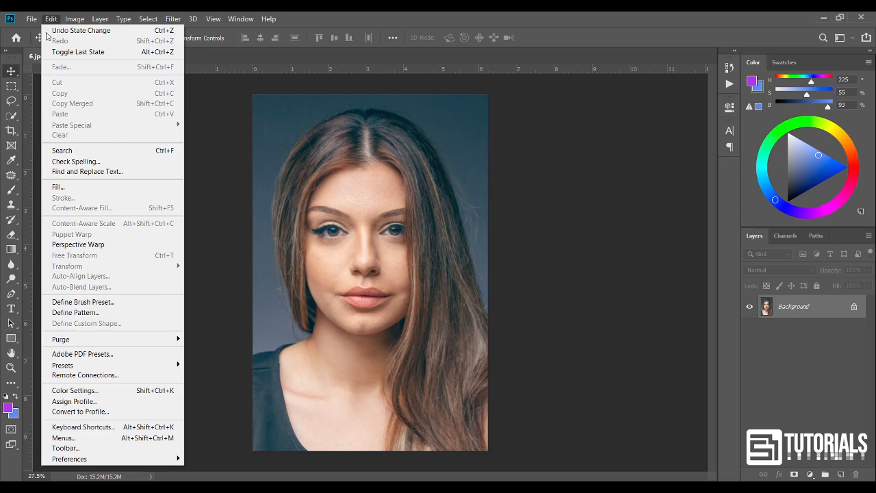
pyautogui.click(95, 428)
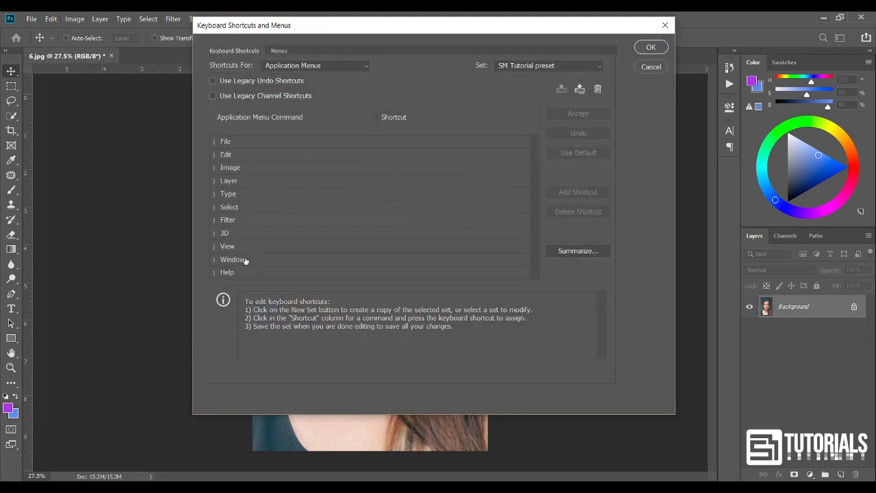
pyautogui.click(328, 67)
pyautogui.click(293, 77)
pyautogui.click(216, 248)
pyautogui.moveTo(534, 152); pyautogui.dragTo(537, 200)
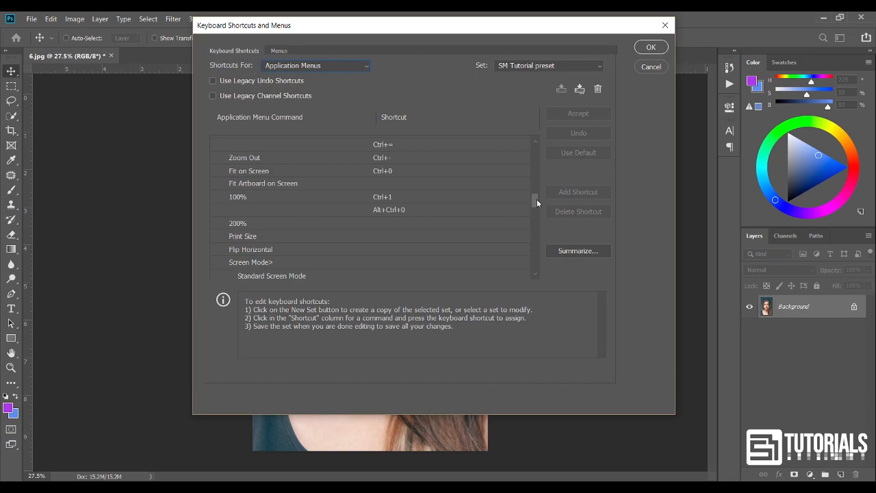
pyautogui.click(271, 249)
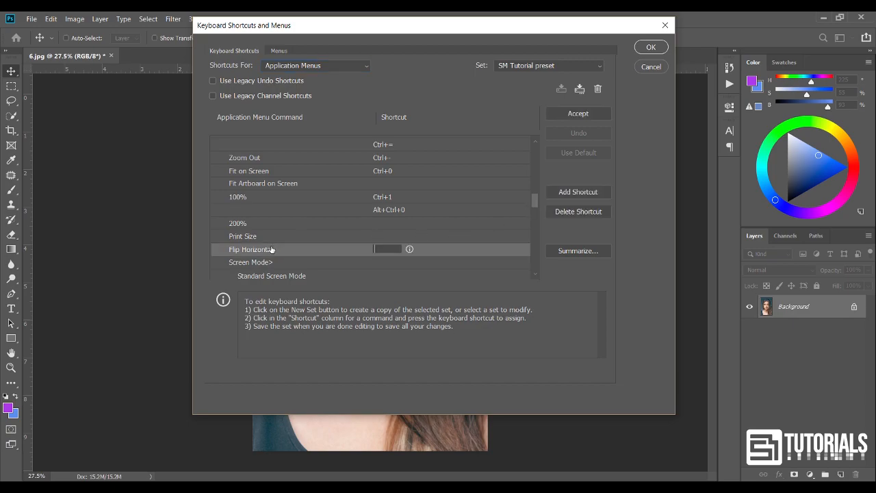
pyautogui.hotkey('ctrl', 'alt', 'h')
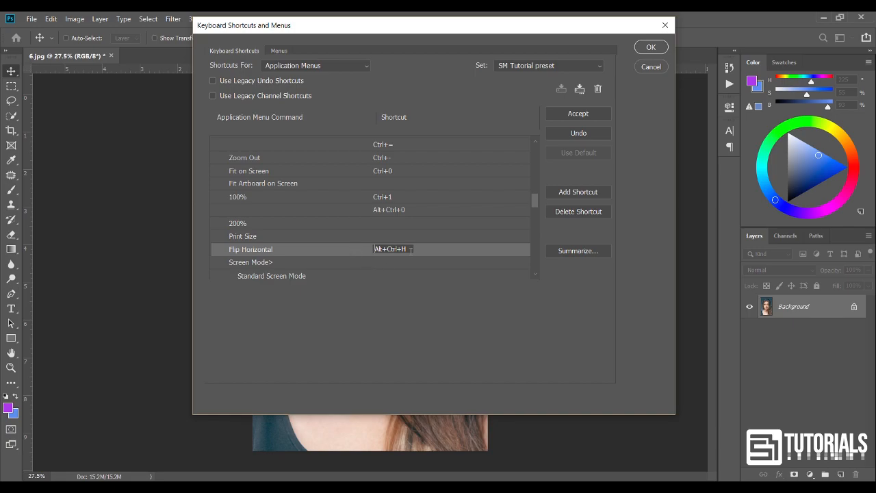
pyautogui.click(578, 114)
# Save the shortcuts as a new set named SM Tutorial preset (modified) Copy and confirm the shortcut settings.
pyautogui.click(580, 89)
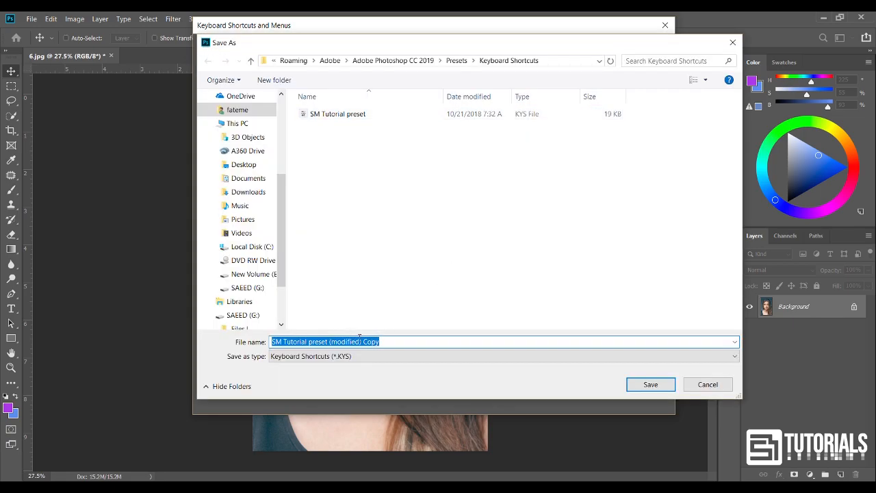
pyautogui.click(669, 385)
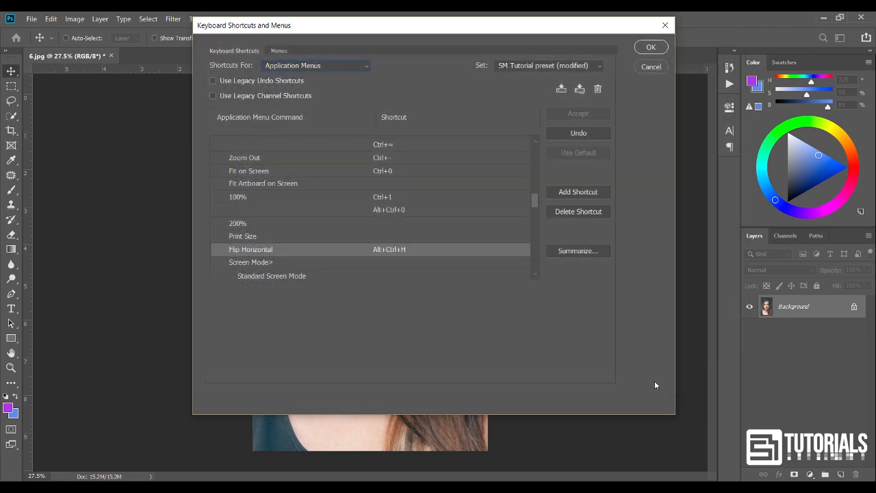
pyautogui.click(654, 47)
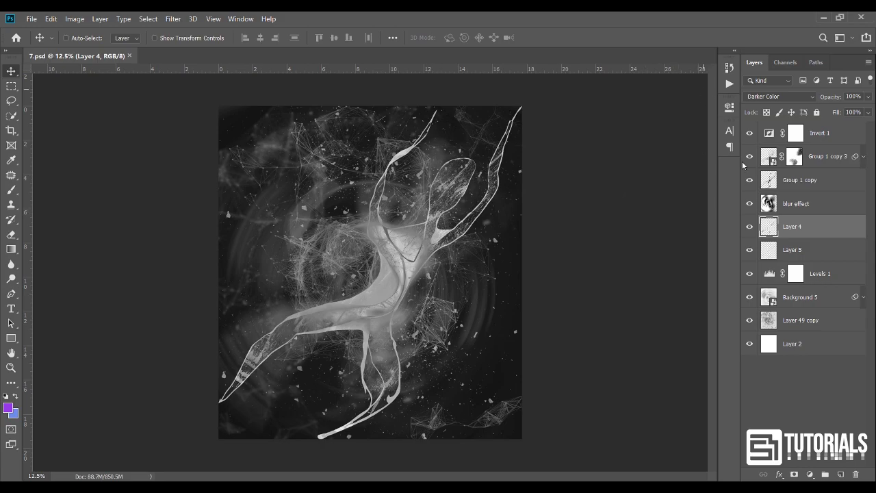
# Show the history of 7.psd and hide Layer 4, blur effect, Group 1 copy, Group 1 copy 3 and Layer 5 one by one.
pyautogui.click(729, 68)
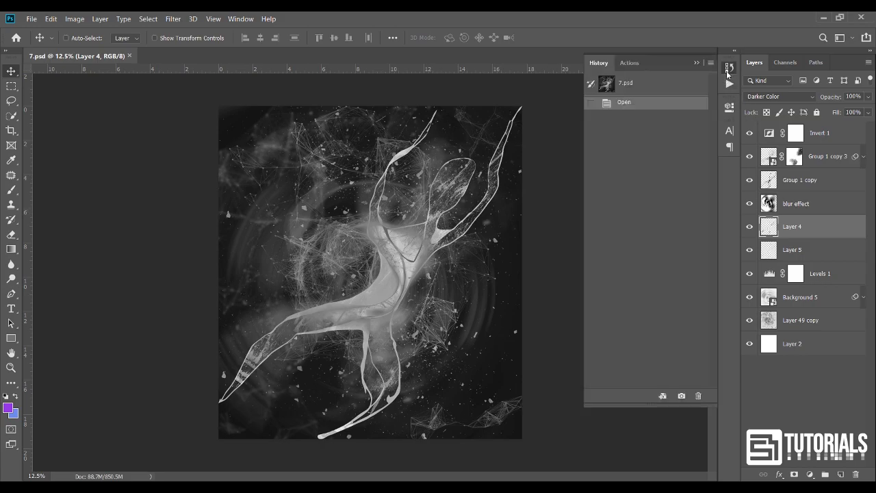
pyautogui.click(750, 226)
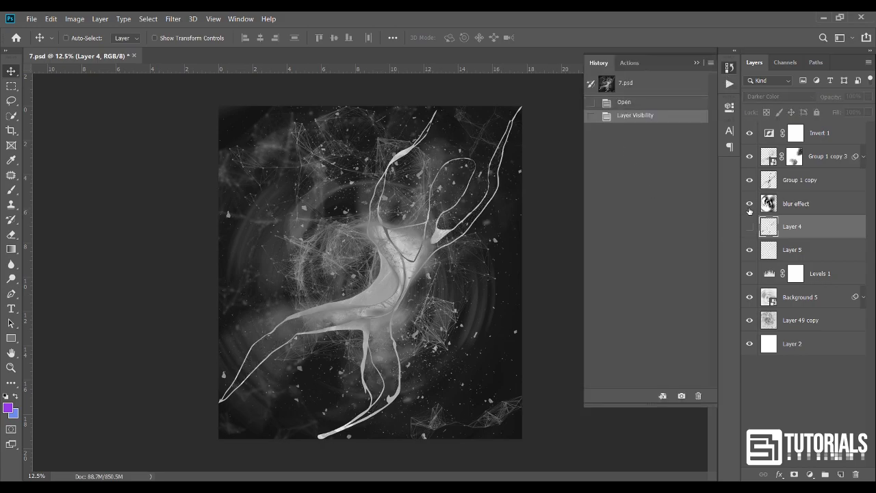
pyautogui.click(750, 203)
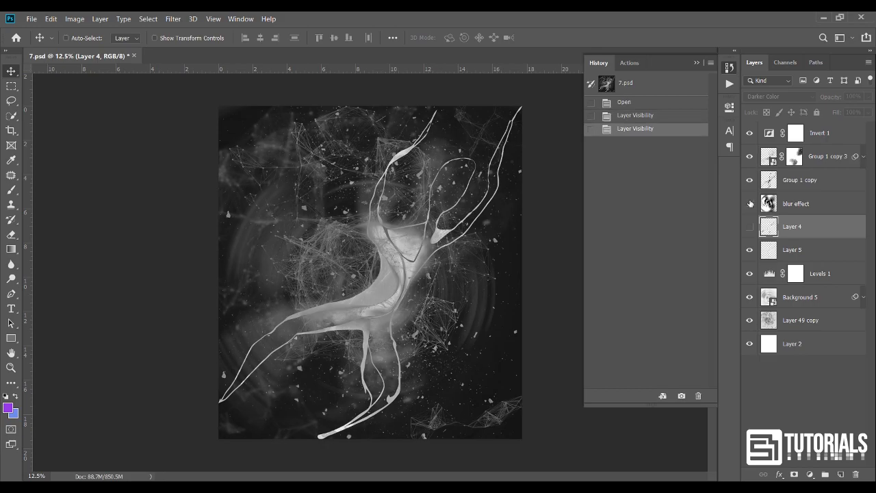
pyautogui.click(749, 180)
pyautogui.click(750, 157)
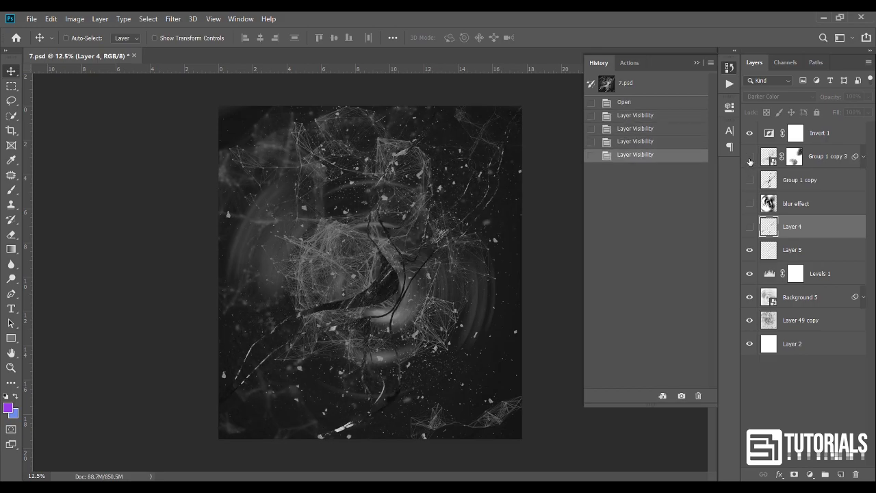
pyautogui.click(750, 250)
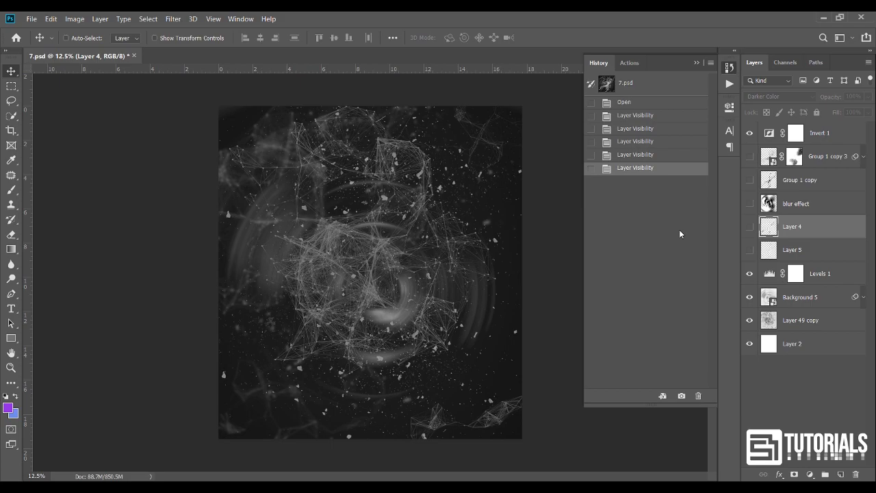
# Undo the last four layer visibility changes one after another.
pyautogui.press('ctrl')
pyautogui.hotkey('ctrl', 'z')
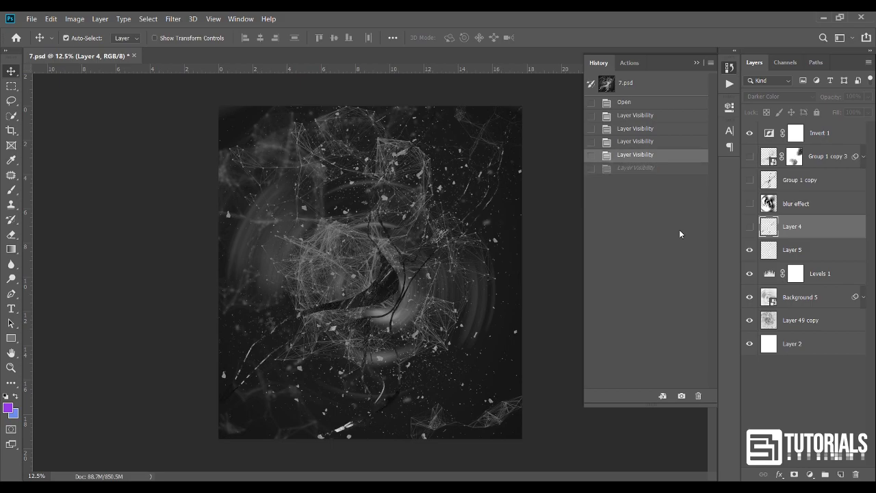
pyautogui.hotkey('ctrl', 'z')
pyautogui.hotkey('ctrl', 'z')
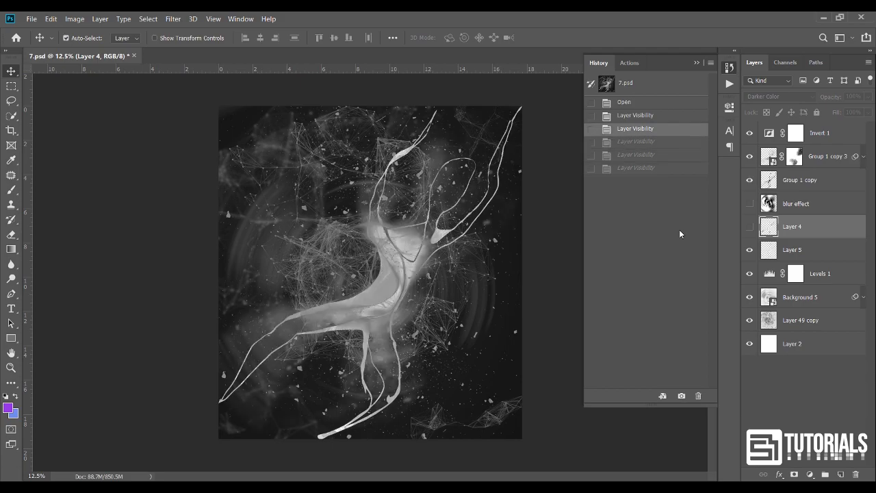
pyautogui.hotkey('ctrl', 'z')
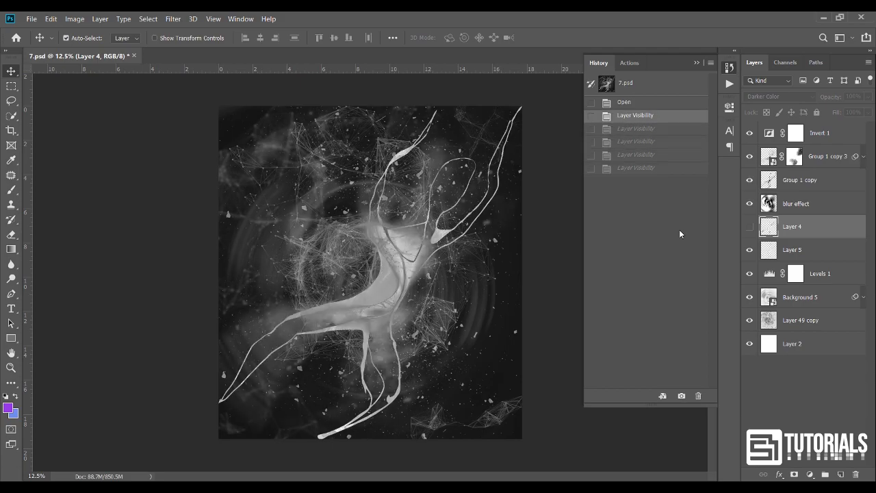
# Undo the remaining layer visibility change and redo all five layer visibility changes one after another.
pyautogui.hotkey('ctrl', 'z')
pyautogui.press('ctrl')
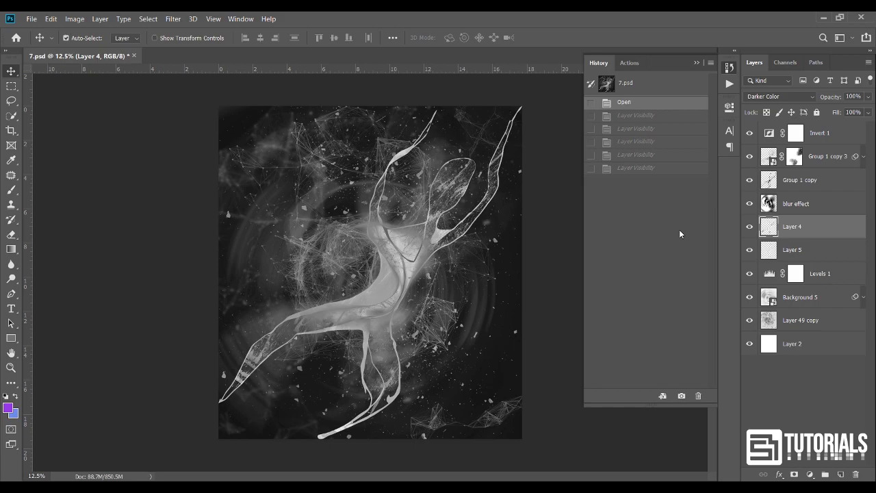
pyautogui.hotkey('ctrl', 'shift', 'z')
pyautogui.hotkey('ctrl', 'shift', 'z')
pyautogui.hotkey('ctrl', 'shift', 'z')
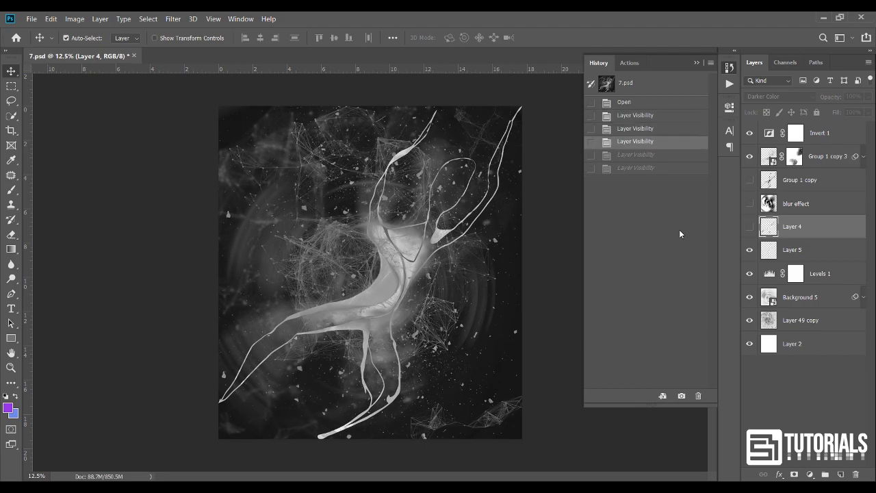
pyautogui.hotkey('ctrl', 'shift', 'z')
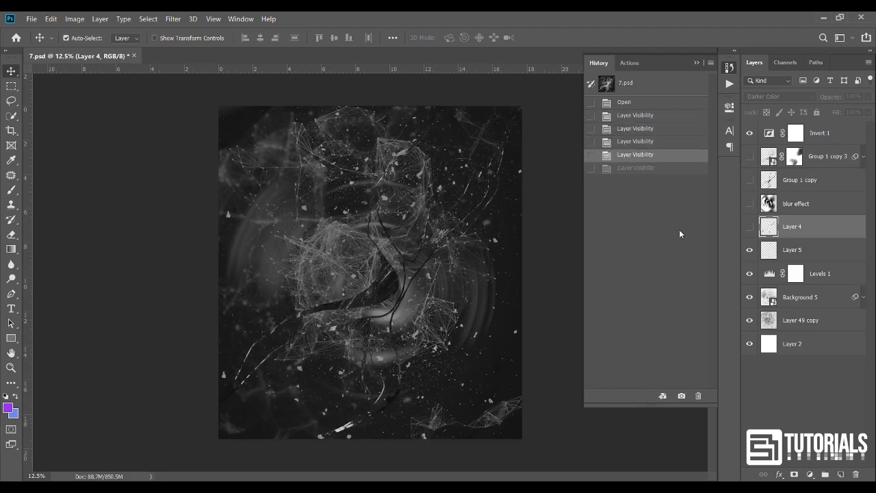
pyautogui.hotkey('ctrl', 'shift', 'z')
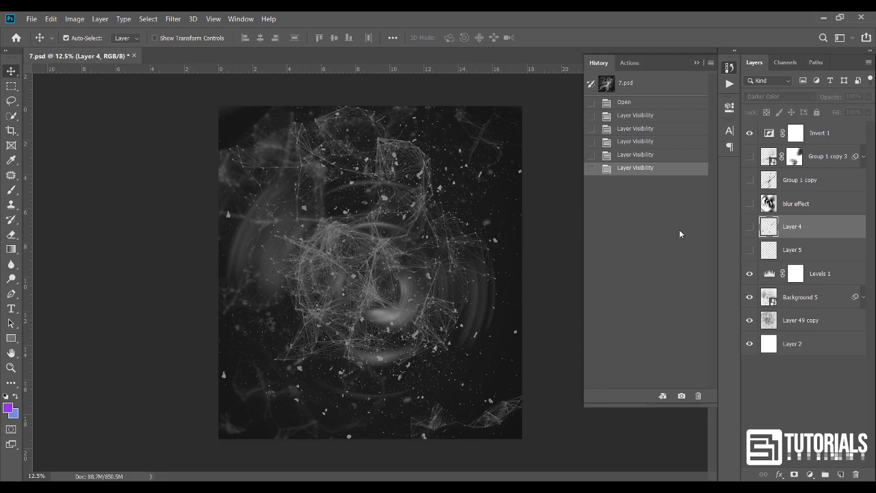
# Return to the second layer visibility change in the history, undo once more and toggle the last state.
pyautogui.click(631, 130)
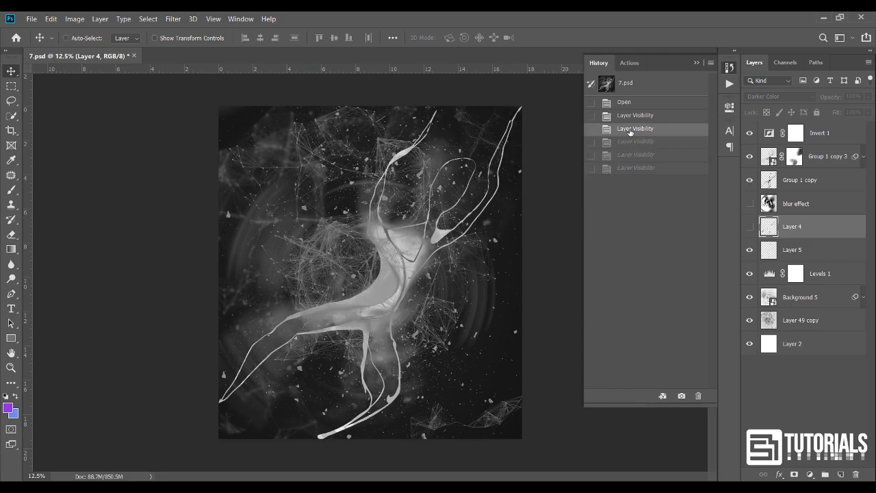
pyautogui.hotkey('ctrl', 'z')
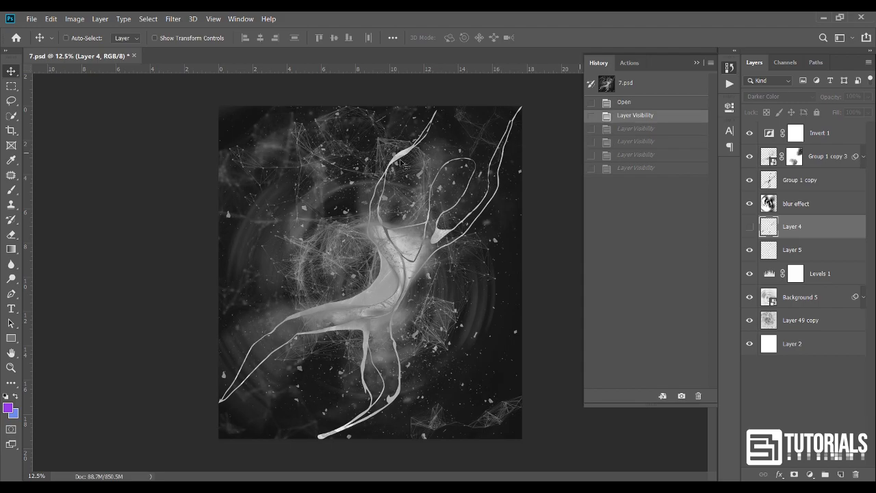
pyautogui.click(52, 19)
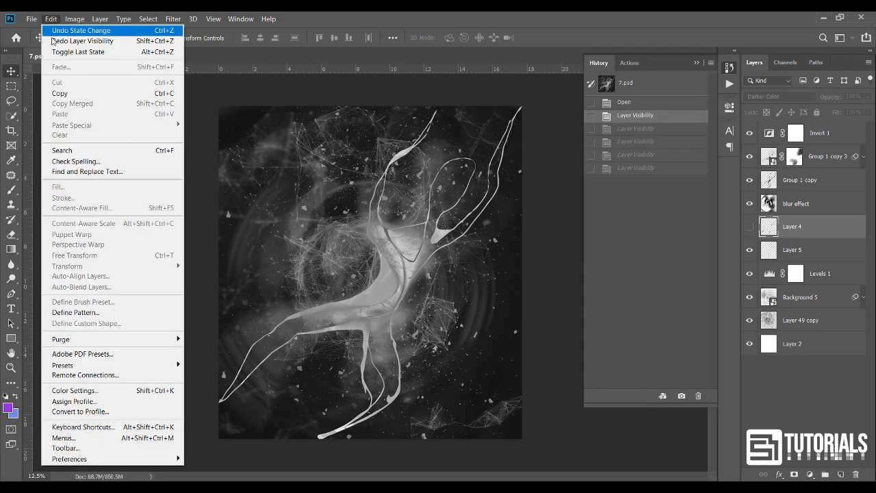
pyautogui.click(84, 54)
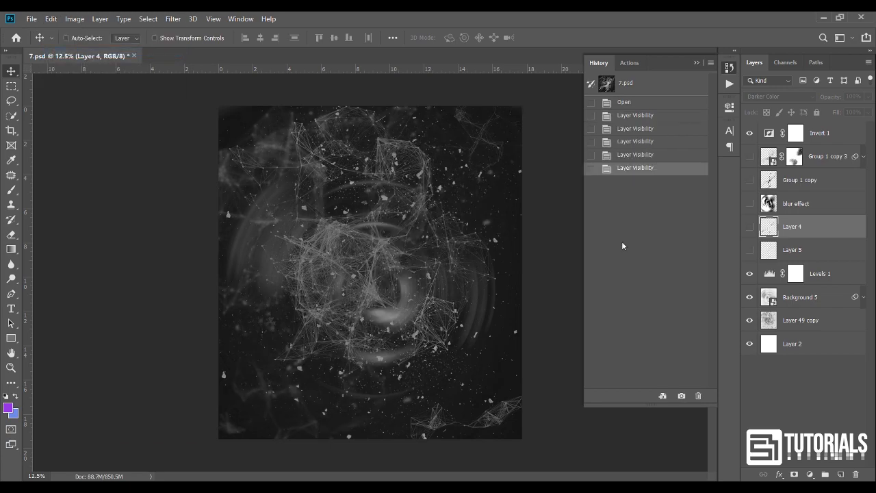
# Review the Make Layer Visibility Changes Undoable setting in the History Options and confirm the options.
pyautogui.click(711, 63)
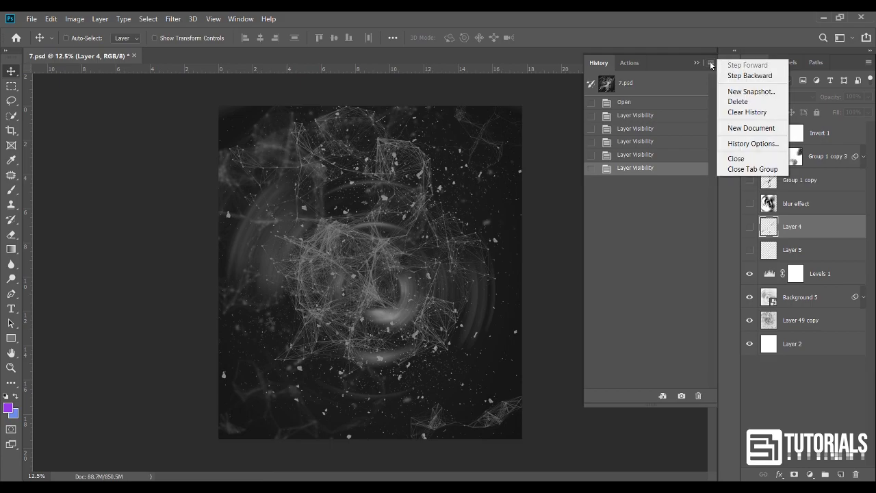
pyautogui.click(740, 144)
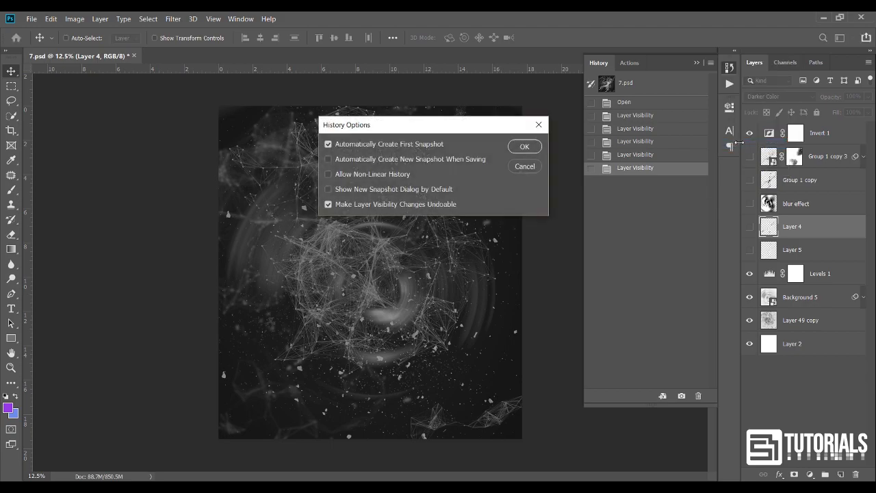
pyautogui.moveTo(418, 130); pyautogui.dragTo(399, 269)
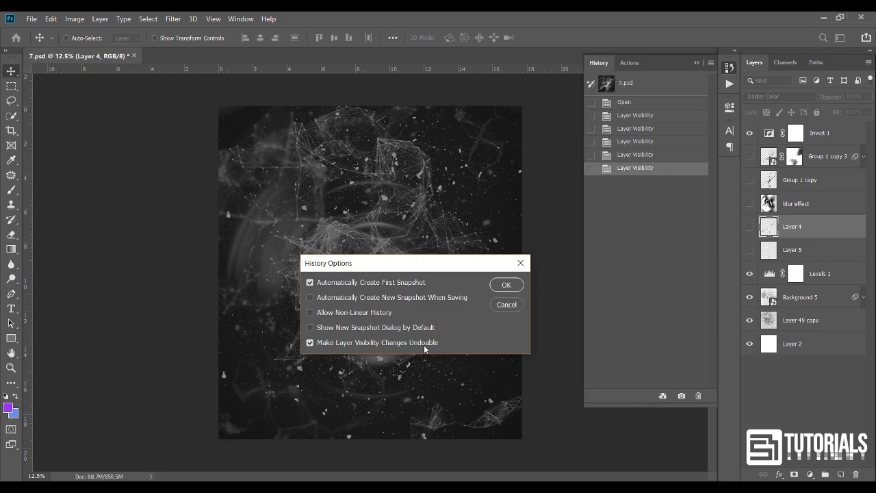
pyautogui.click(505, 286)
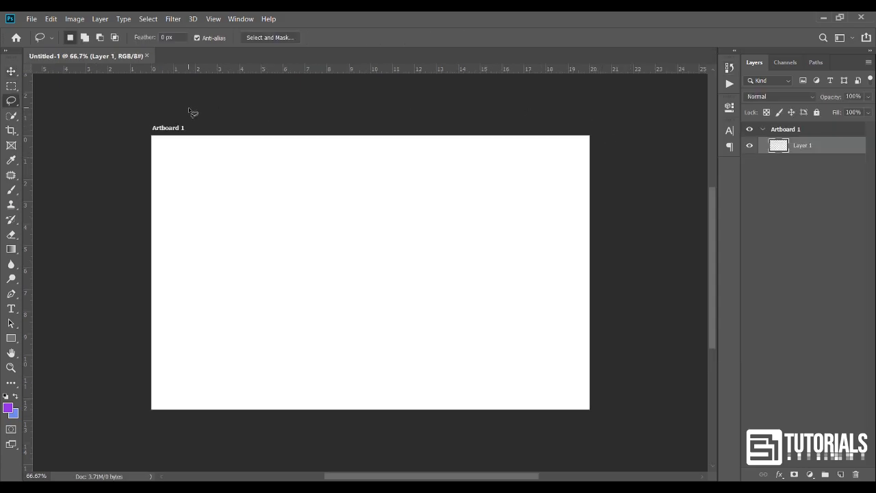
# Draw five dark grey rectangles in a horizontal row on the artboard, the third about 245 × 262 px and the last about 38 × 222 px.
pyautogui.click(11, 72)
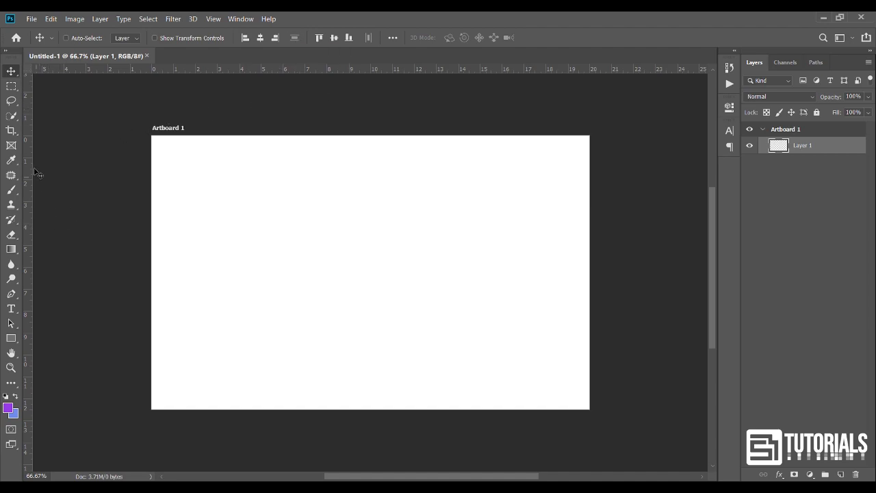
pyautogui.click(11, 339)
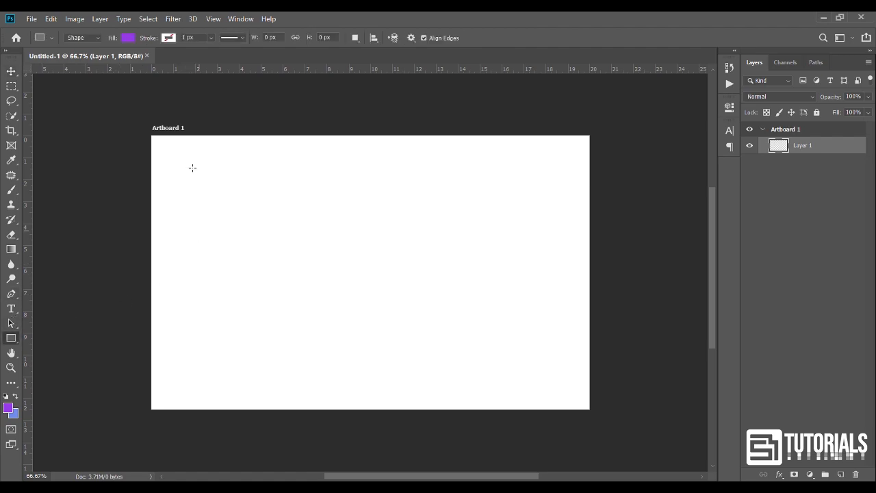
pyautogui.click(128, 38)
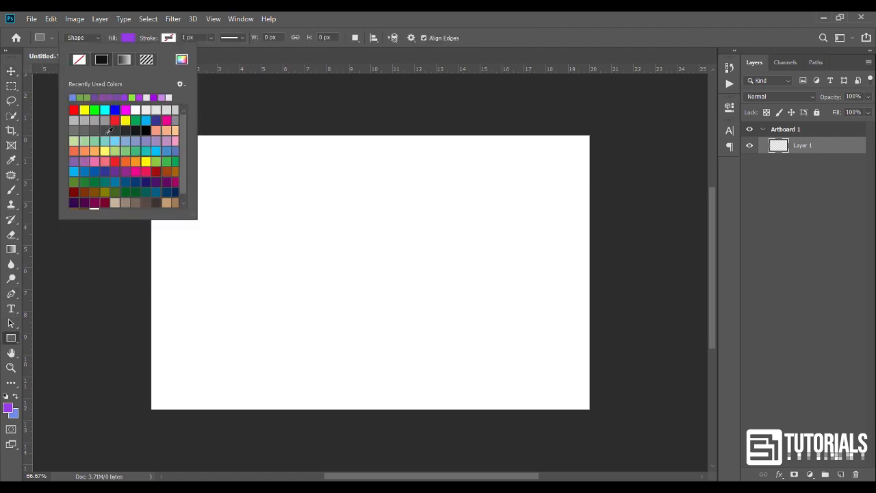
pyautogui.click(130, 130)
pyautogui.moveTo(225, 216); pyautogui.dragTo(269, 314)
pyautogui.moveTo(303, 247); pyautogui.dragTo(343, 285)
pyautogui.moveTo(368, 227); pyautogui.dragTo(443, 308)
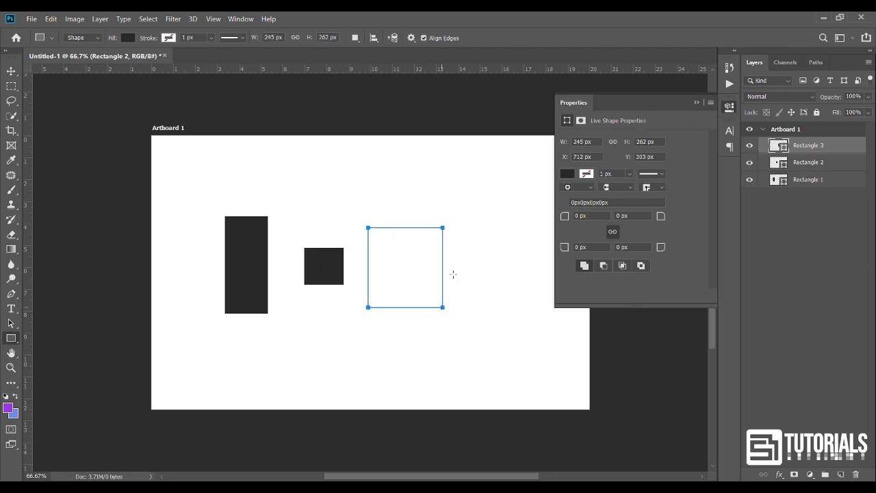
pyautogui.moveTo(474, 253); pyautogui.dragTo(519, 280)
pyautogui.moveTo(392, 282); pyautogui.dragTo(290, 284)
pyautogui.moveTo(441, 241); pyautogui.dragTo(452, 307)
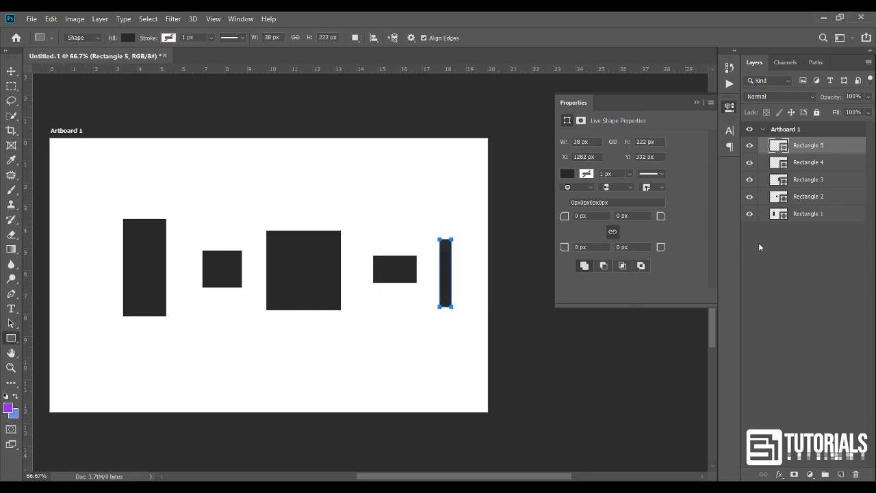
# Select all five rectangle layers and distribute the spacing between them horizontally.
pyautogui.keyDown('shift'); pyautogui.click(805, 217); pyautogui.keyUp('shift')
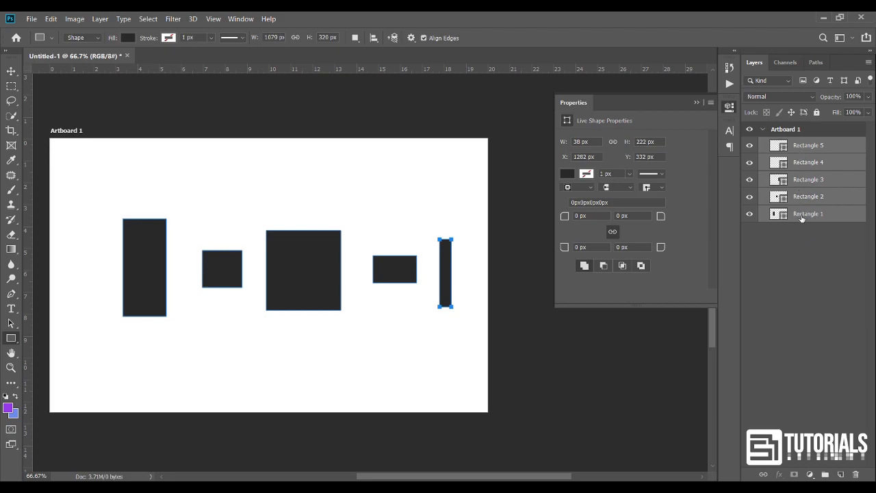
pyautogui.click(697, 103)
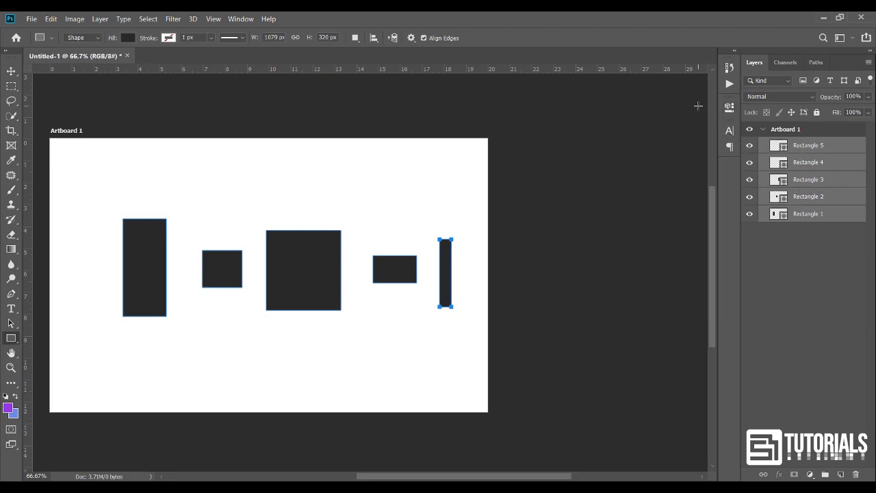
pyautogui.moveTo(367, 229); pyautogui.dragTo(463, 220)
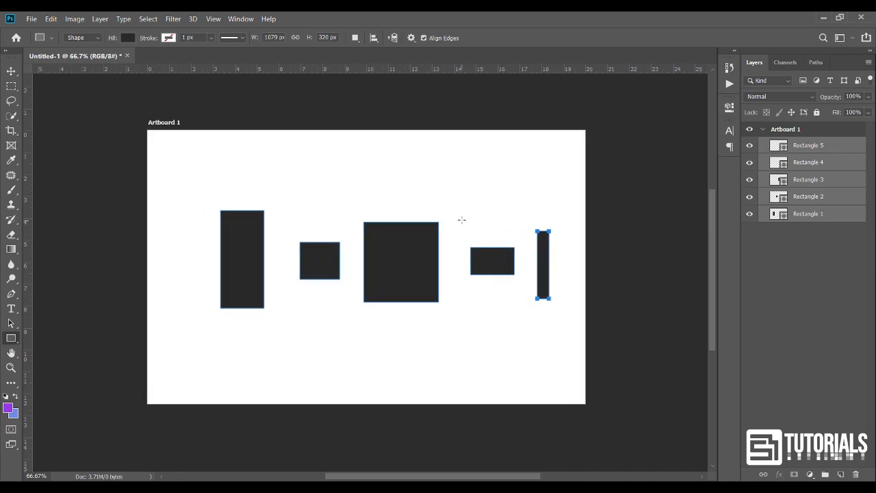
pyautogui.click(11, 70)
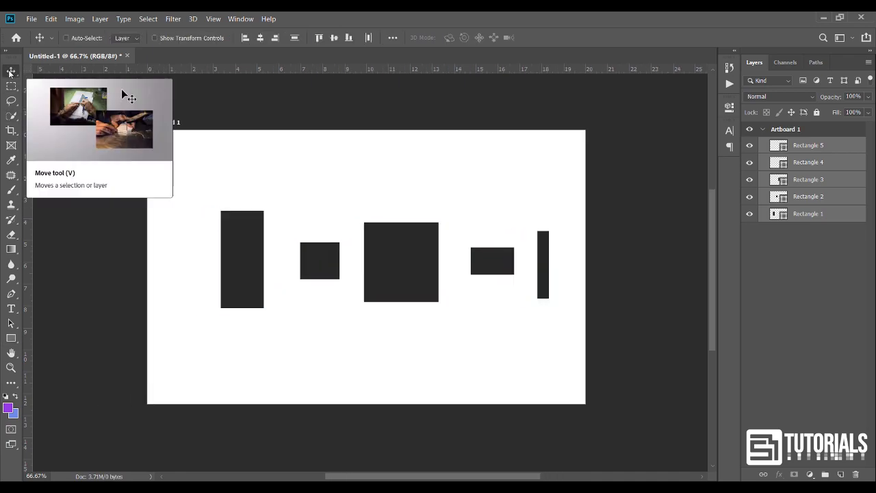
pyautogui.click(369, 39)
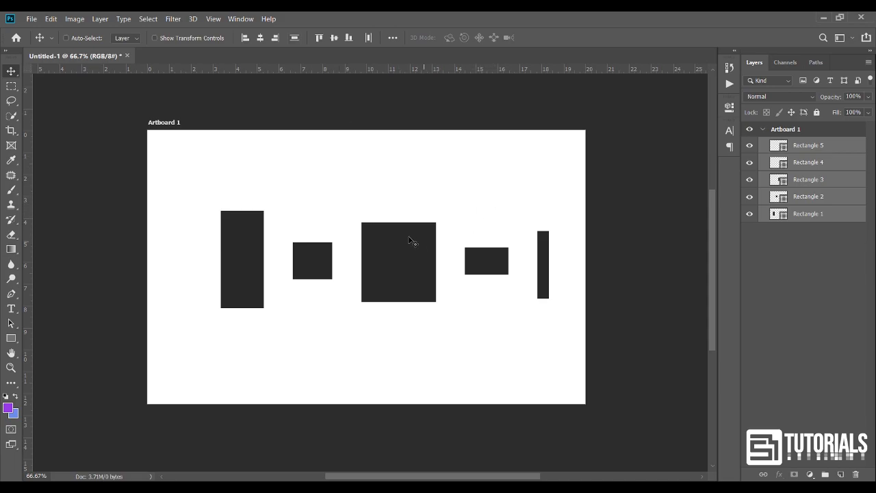
# Draw three small dark grey rectangles above the central square and three below it, the lowest about 141 × 21 px.
pyautogui.click(801, 146)
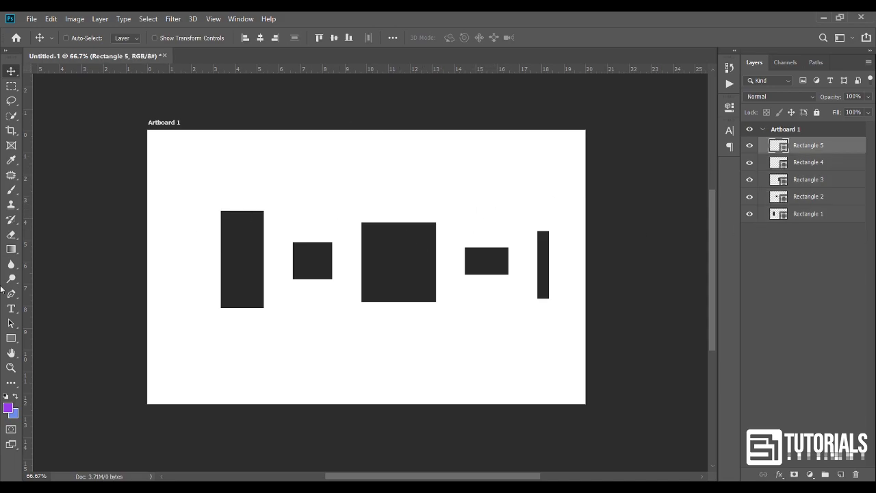
pyautogui.click(11, 338)
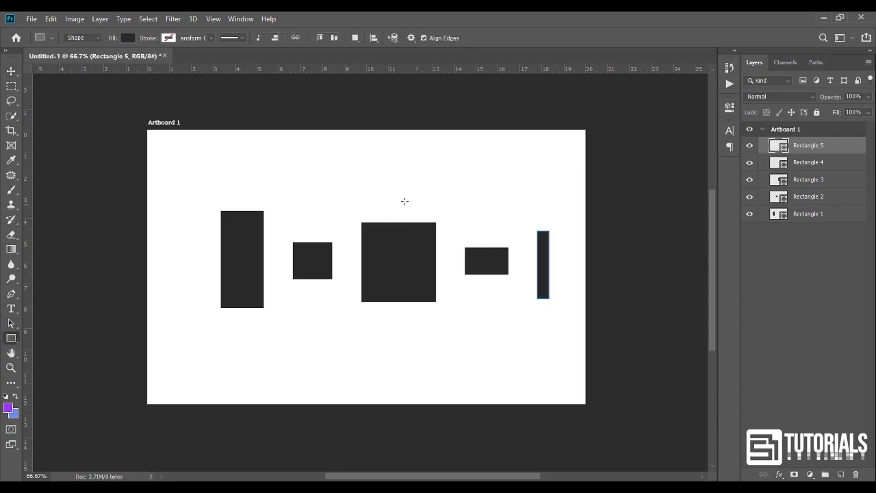
pyautogui.moveTo(386, 189); pyautogui.dragTo(402, 209)
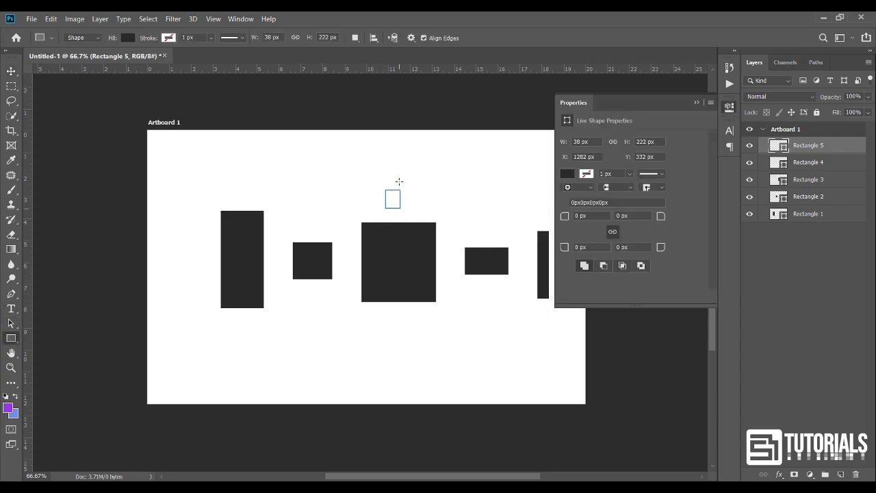
pyautogui.moveTo(401, 171); pyautogui.dragTo(437, 178)
pyautogui.moveTo(394, 139); pyautogui.dragTo(409, 158)
pyautogui.moveTo(385, 312); pyautogui.dragTo(436, 378)
pyautogui.moveTo(369, 388); pyautogui.dragTo(414, 396)
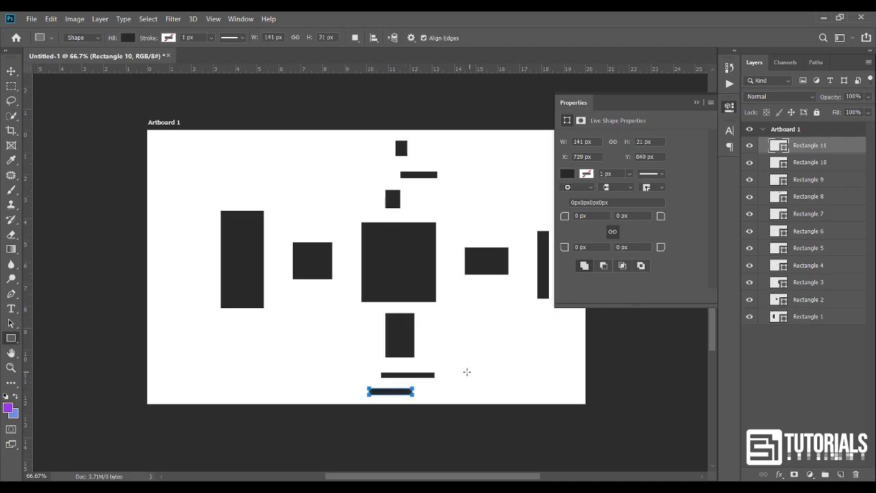
# Select the seven rectangles of the central column and distribute the spacing between them vertically.
pyautogui.press('v')
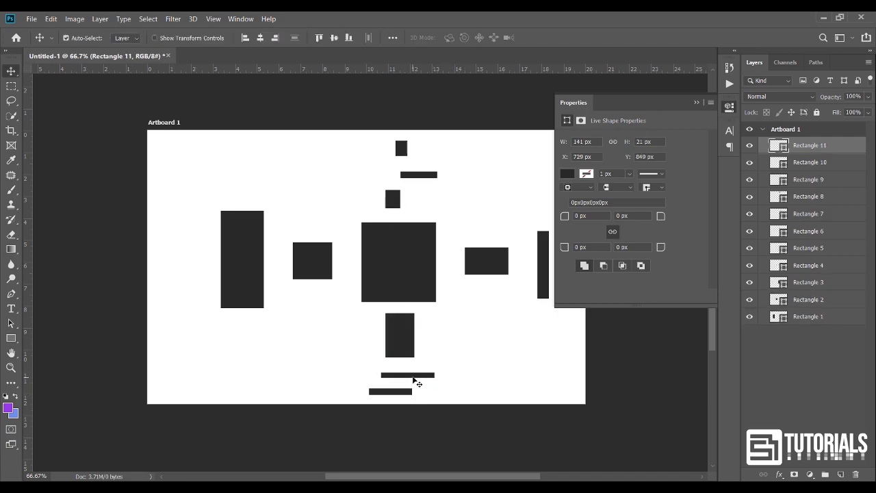
pyautogui.keyDown('shift'); pyautogui.click(413, 376); pyautogui.keyUp('shift')
pyautogui.keyDown('shift'); pyautogui.click(410, 344); pyautogui.keyUp('shift')
pyautogui.keyDown('shift'); pyautogui.click(395, 199); pyautogui.keyUp('shift')
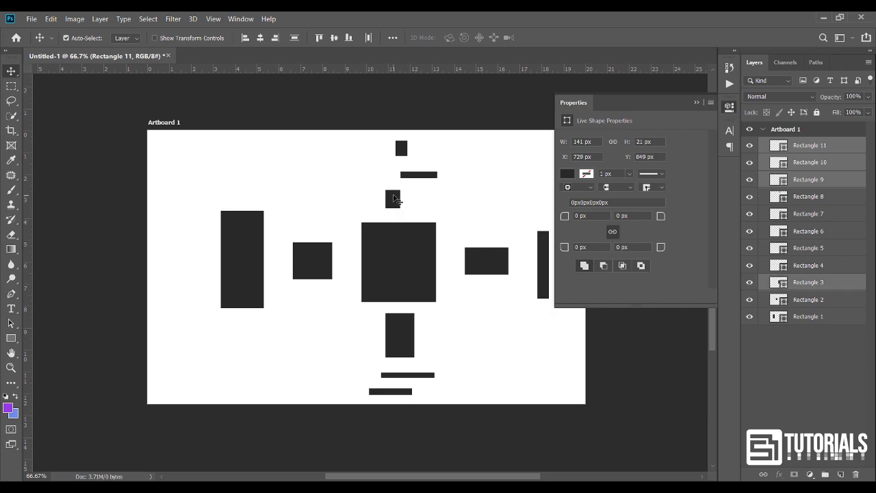
pyautogui.keyDown('shift'); pyautogui.click(394, 199); pyautogui.keyUp('shift')
pyautogui.keyDown('shift'); pyautogui.click(411, 176); pyautogui.keyUp('shift')
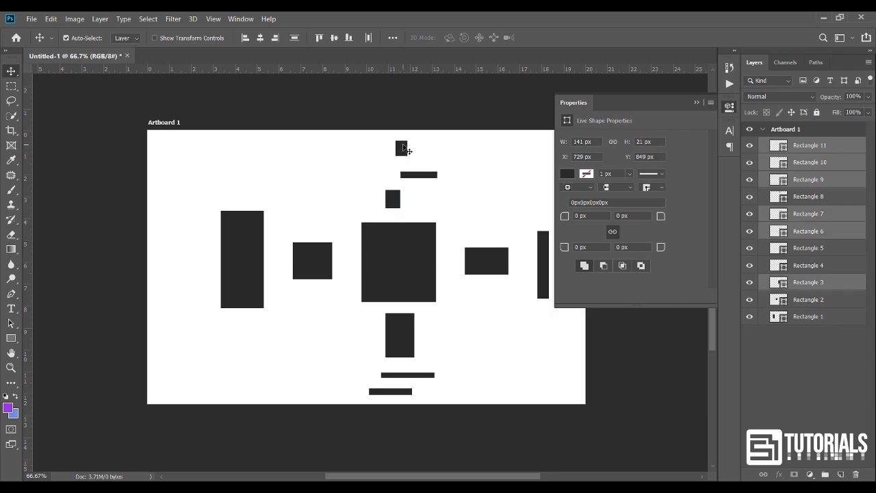
pyautogui.keyDown('shift'); pyautogui.click(404, 148); pyautogui.keyUp('shift')
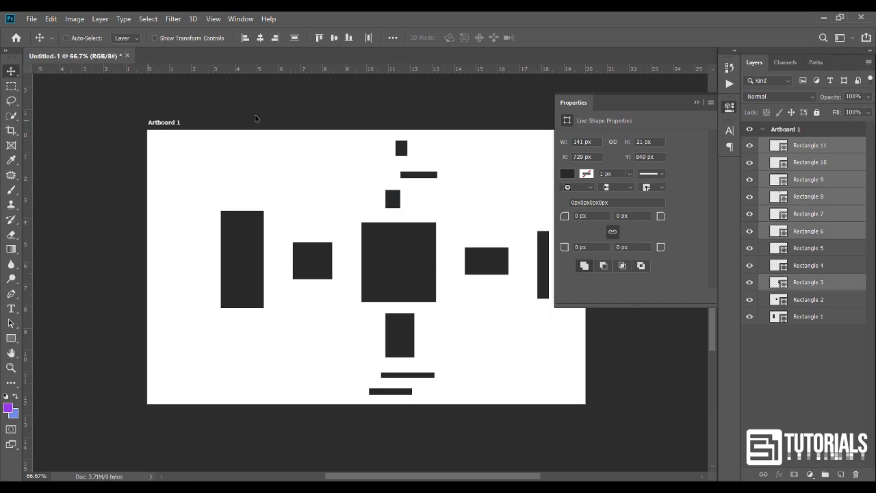
pyautogui.click(293, 40)
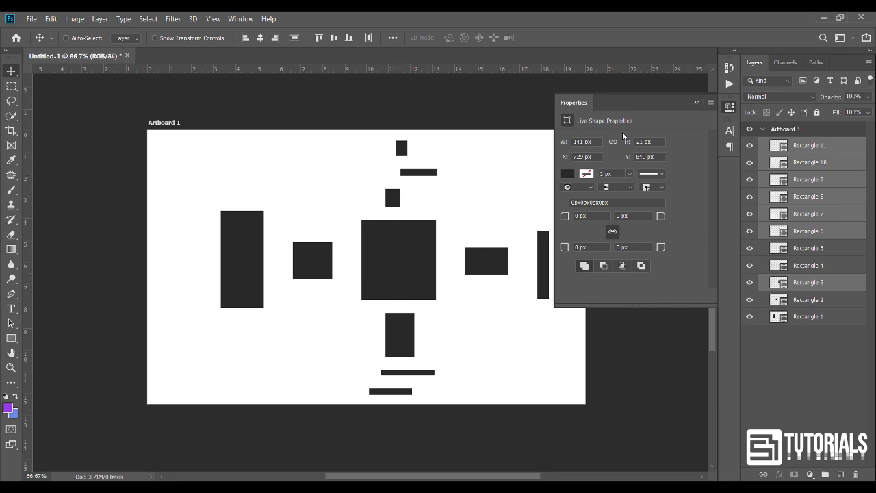
pyautogui.click(696, 102)
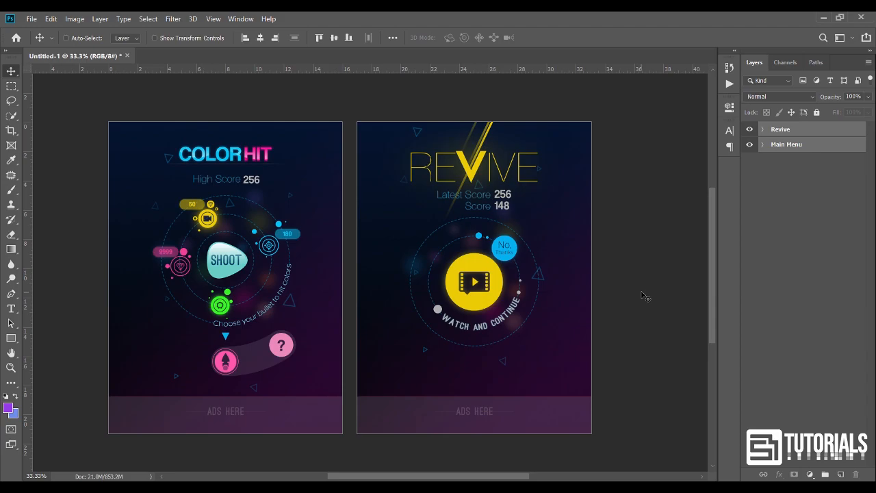
# Open the Export As settings for the Revive and Main Menu artboards.
pyautogui.click(797, 201)
pyautogui.click(795, 132)
pyautogui.keyDown('shift'); pyautogui.click(794, 145); pyautogui.keyUp('shift')
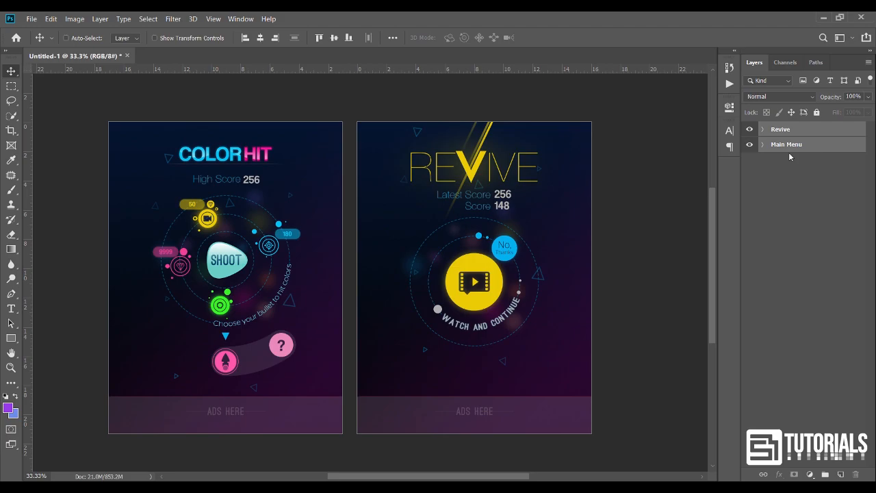
pyautogui.click(782, 196)
pyautogui.click(34, 20)
pyautogui.moveTo(135, 172)
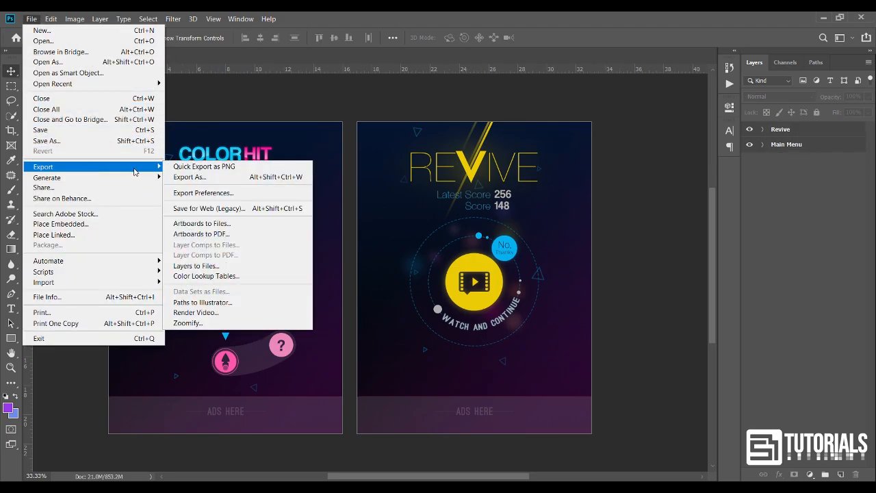
pyautogui.click(229, 178)
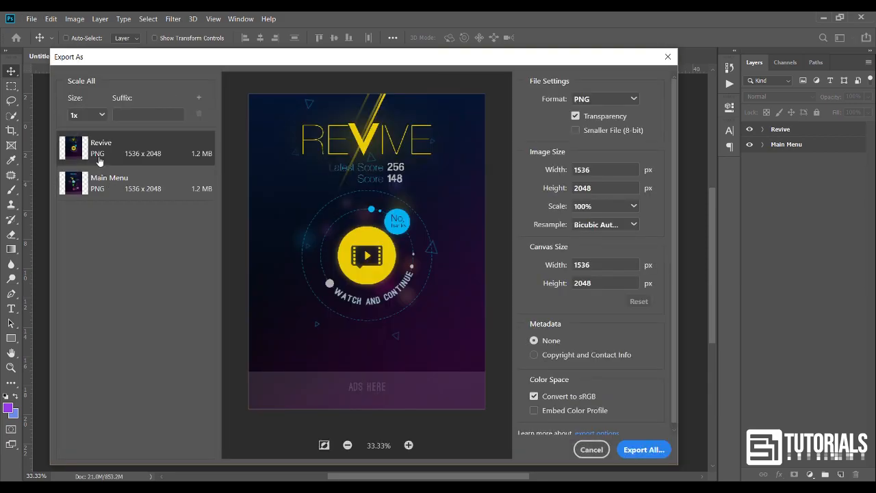
# Include the Main Menu artboard together with Revive in the export selection.
pyautogui.keyDown('ctrl'); pyautogui.click(164, 182); pyautogui.keyUp('ctrl')
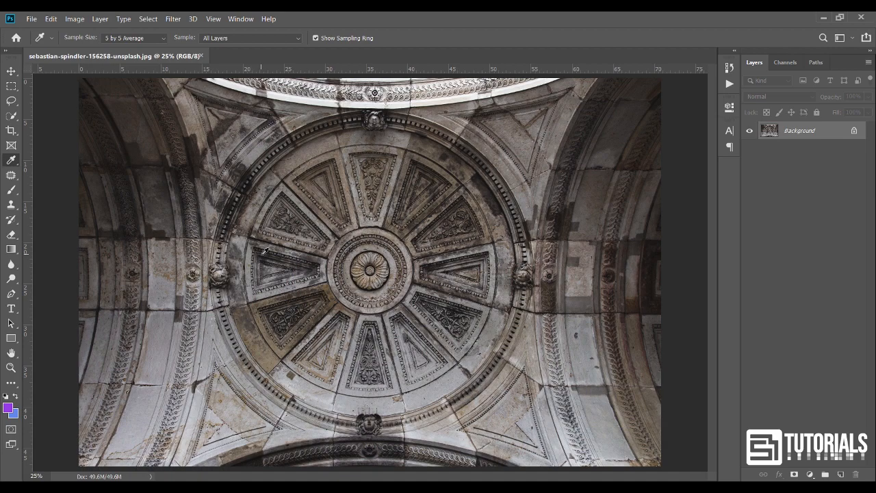
# Draw a wide rectangular frame across the lower middle of the ceiling photo with the Frame tool.
pyautogui.click(11, 145)
pyautogui.moveTo(180, 326); pyautogui.dragTo(597, 438)
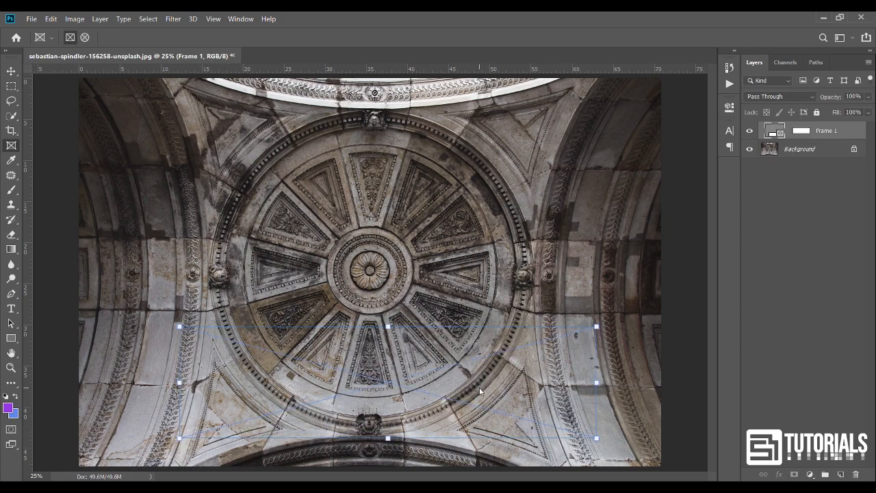
pyautogui.click(11, 323)
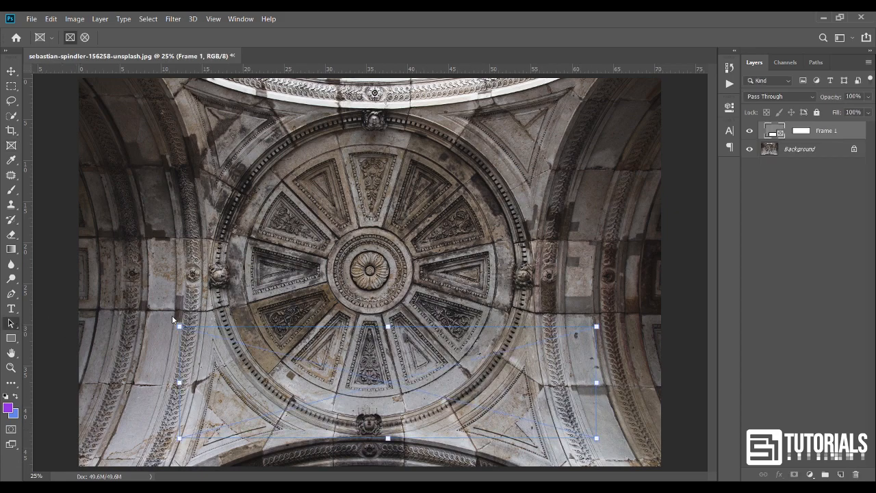
pyautogui.rightClick(12, 322)
pyautogui.click(68, 333)
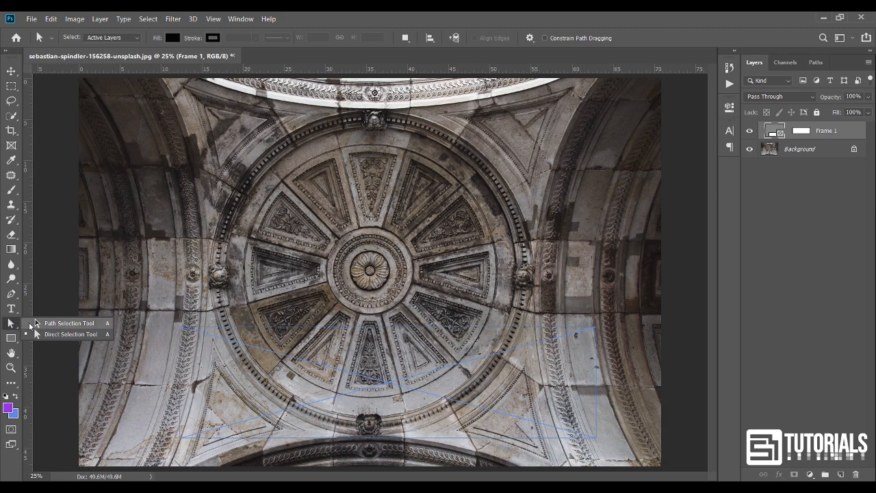
# Bring the 2.jpg image into the frame on the ceiling photo so that it is masked by the frame.
pyautogui.click(10, 71)
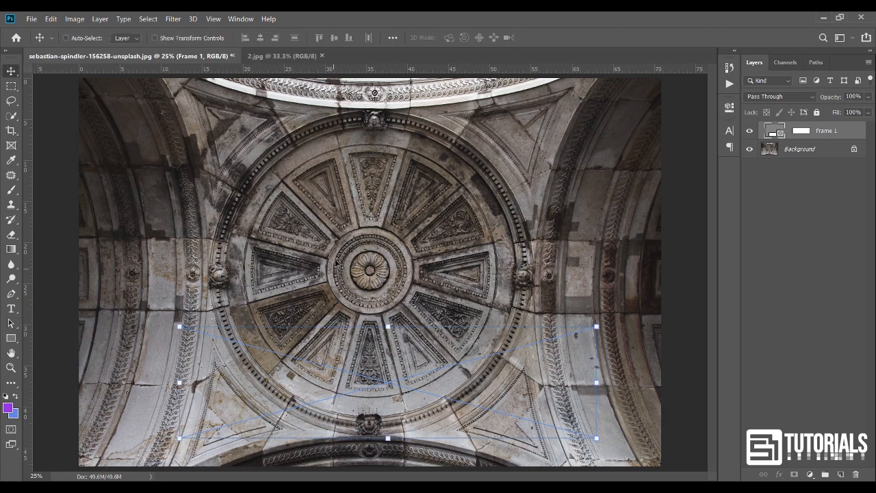
pyautogui.click(268, 58)
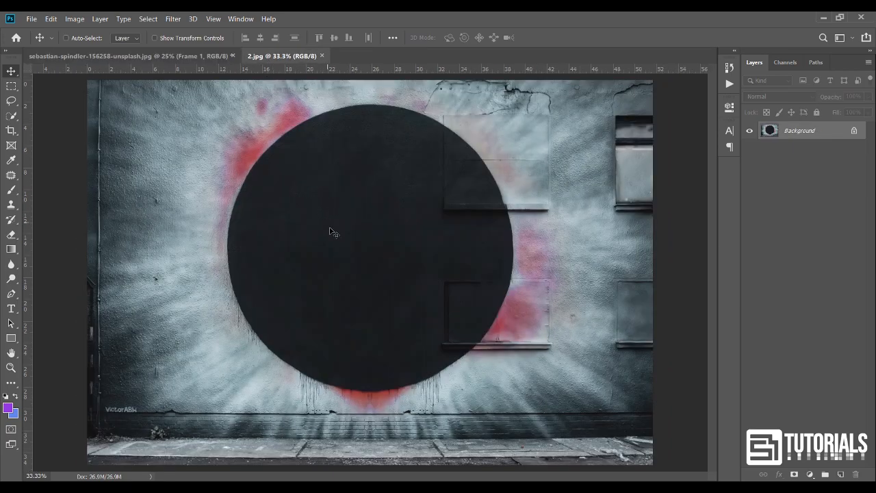
pyautogui.moveTo(80, 60); pyautogui.dragTo(421, 408)
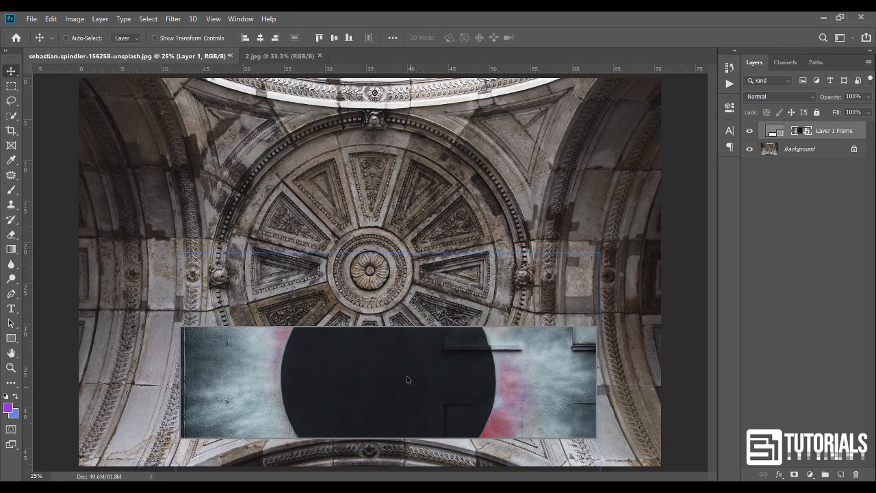
pyautogui.scroll(-3, 408, 370)
pyautogui.scroll(3, 404, 383)
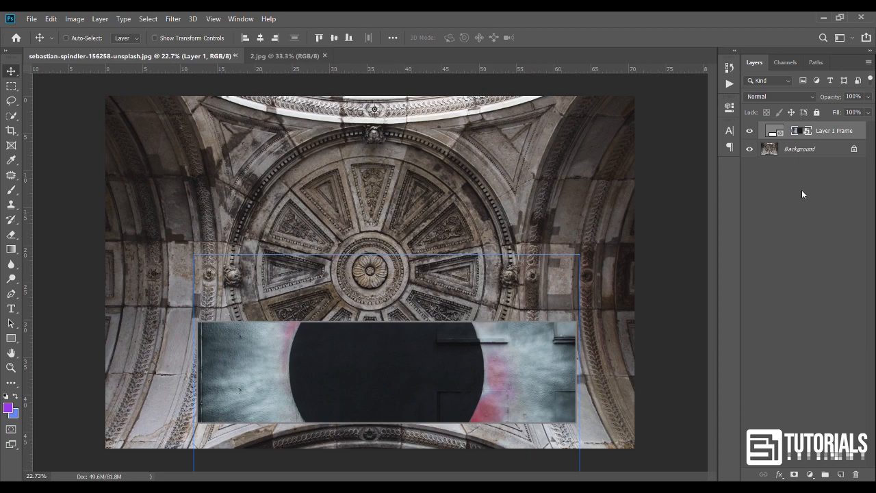
pyautogui.rightClick(830, 131)
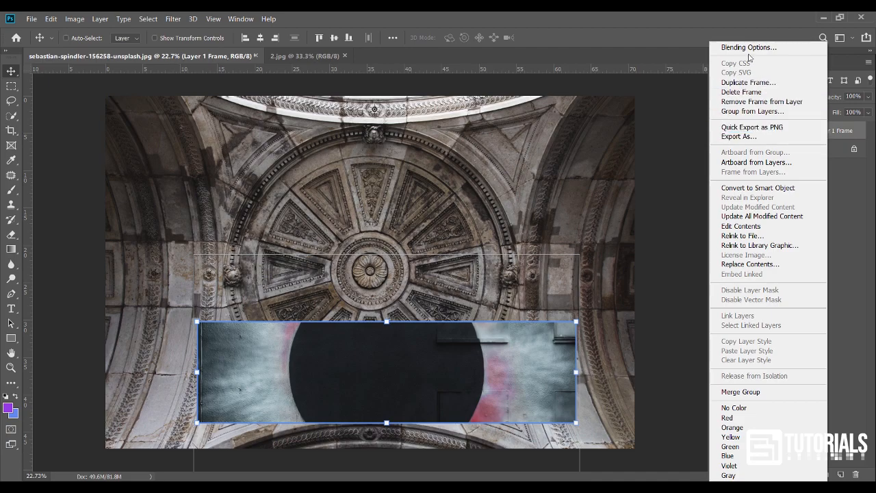
pyautogui.click(749, 47)
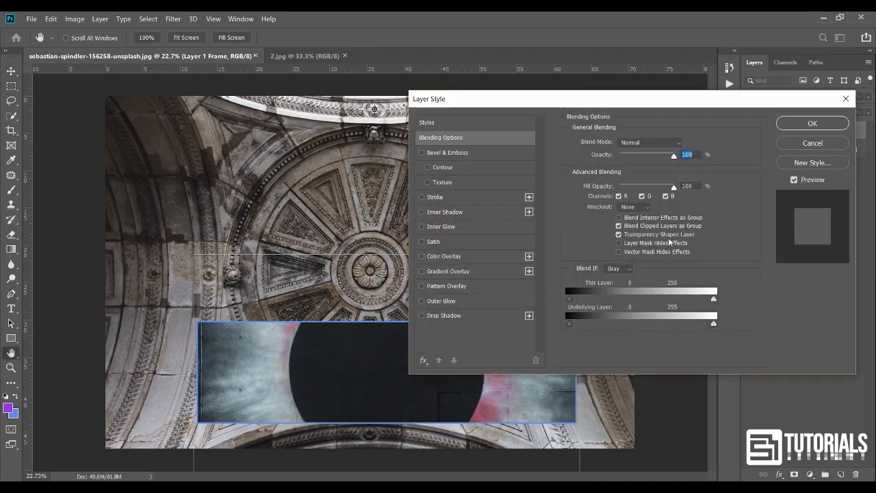
pyautogui.click(434, 301)
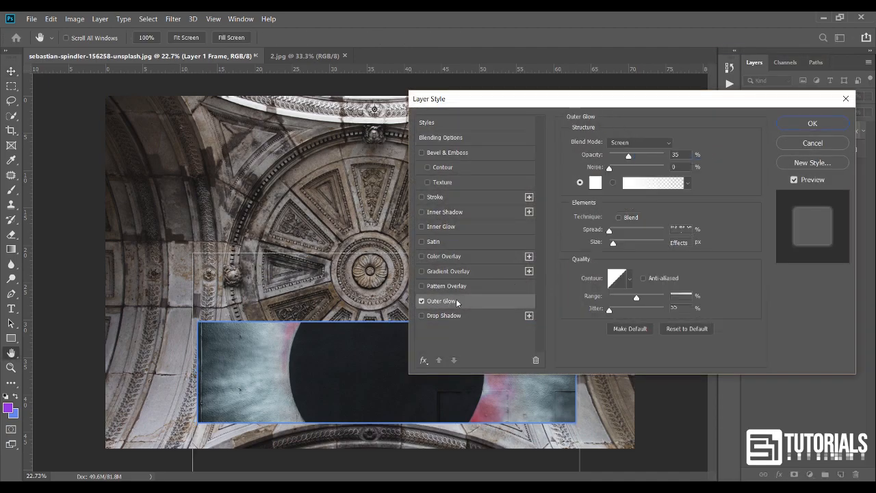
pyautogui.moveTo(612, 244)
pyautogui.mouseDown()
pyautogui.moveTo(665, 242)
pyautogui.moveTo(608, 243)
pyautogui.mouseUp()
pyautogui.click(638, 142)
pyautogui.click(637, 154)
pyautogui.moveTo(607, 244); pyautogui.dragTo(638, 243)
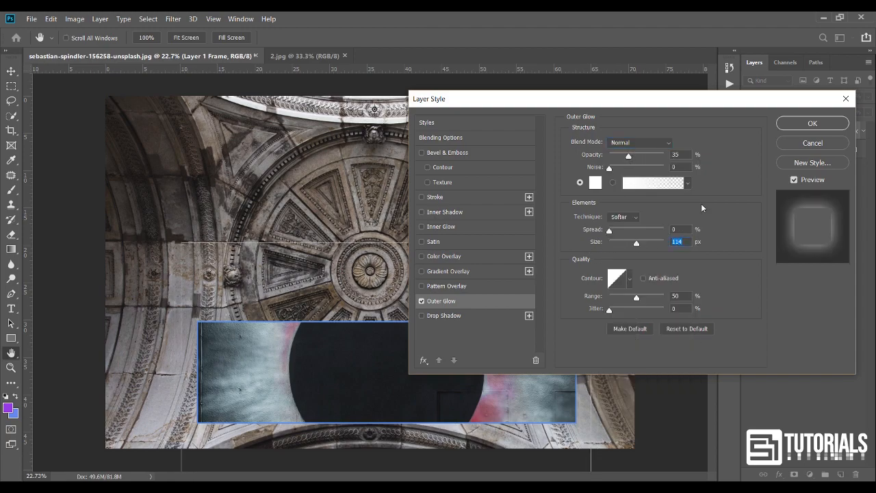
pyautogui.click(813, 142)
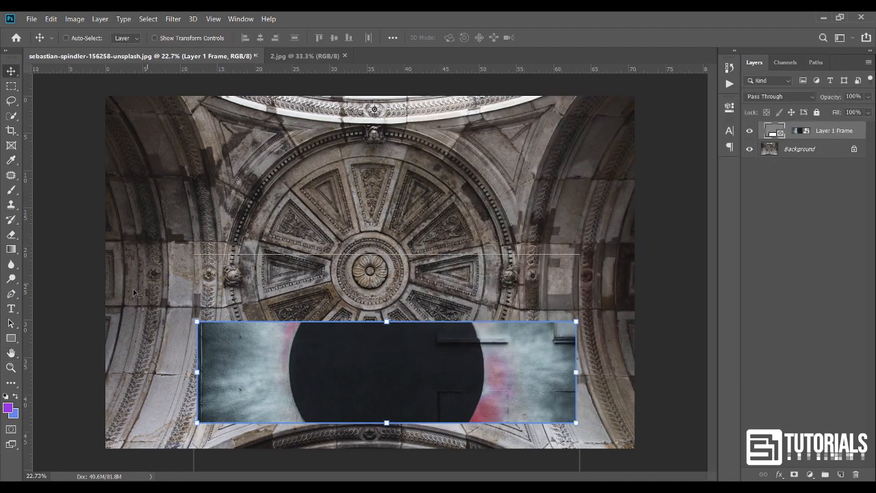
# Add the text "Architecture" above the frame in white Helvetica Bold at 400 pt.
pyautogui.click(12, 310)
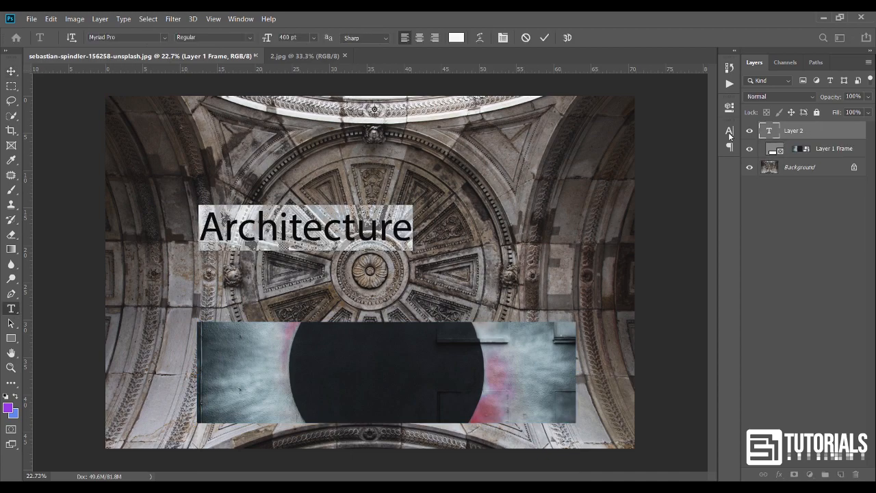
pyautogui.click(730, 130)
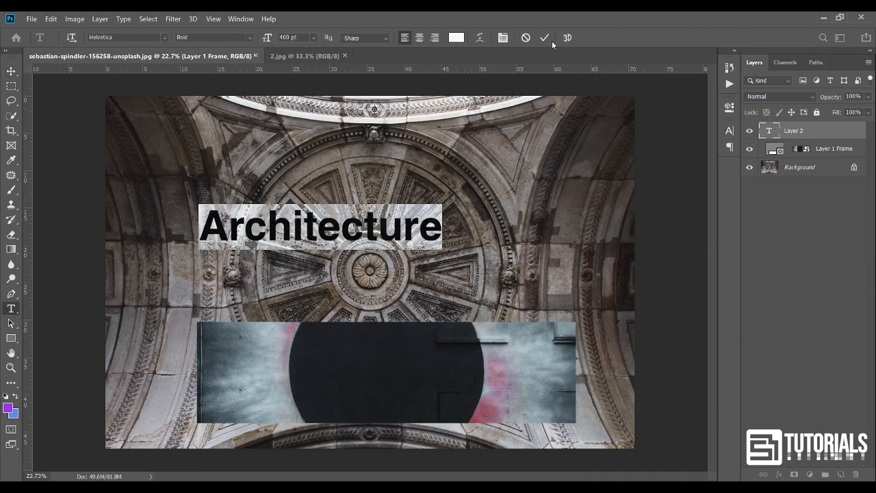
pyautogui.click(545, 38)
# Scale the Architecture text to about 156% to match the frame's width and move it down just above the frame.
pyautogui.hotkey('ctrl', 't')
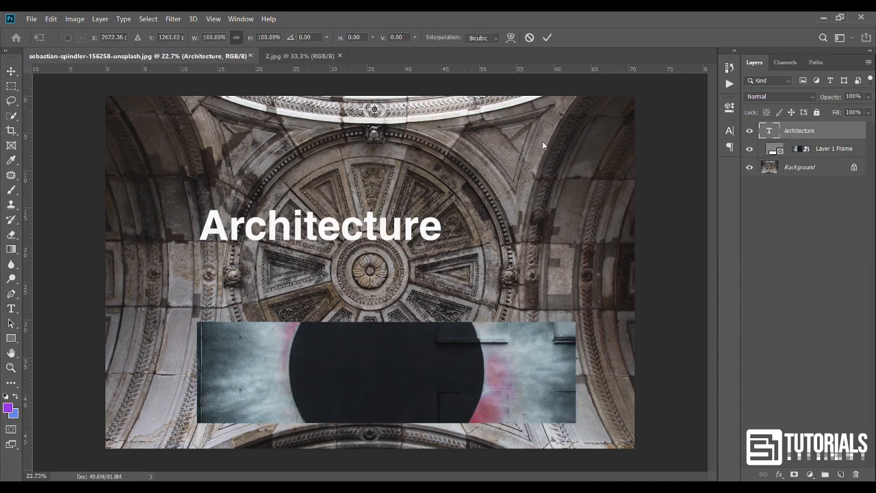
pyautogui.moveTo(443, 252); pyautogui.dragTo(569, 321)
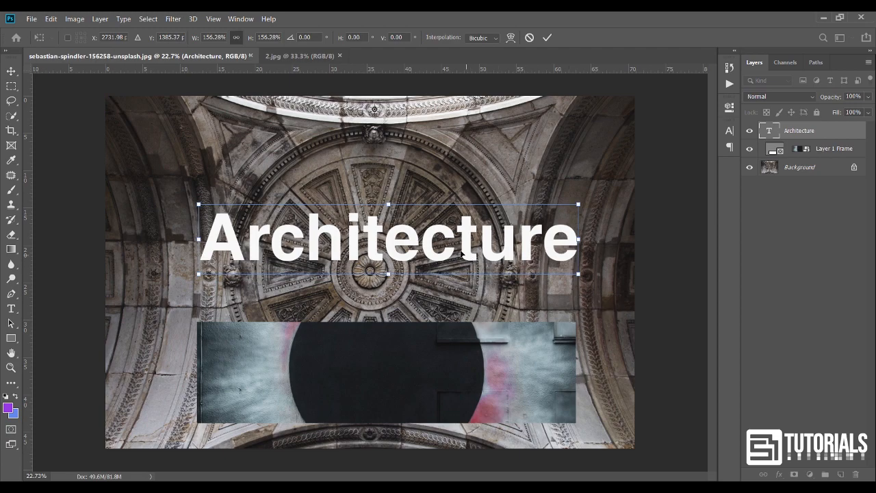
pyautogui.press('Return')
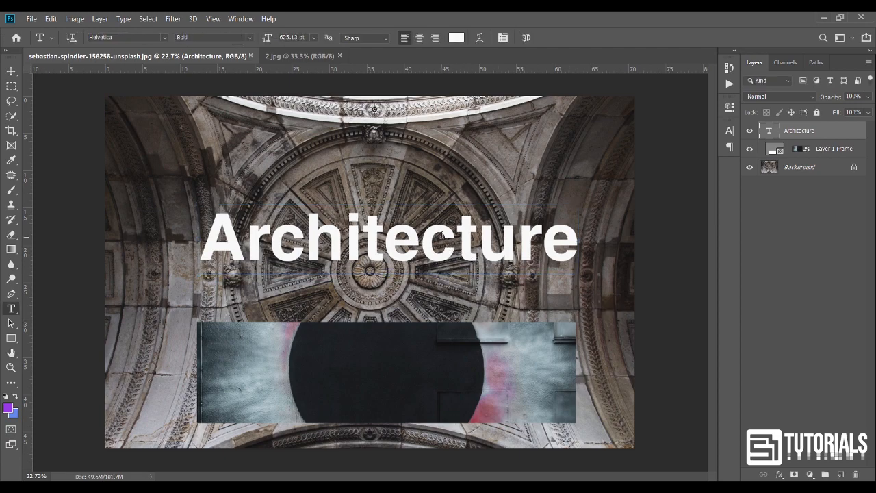
pyautogui.press('v')
pyautogui.moveTo(438, 237); pyautogui.dragTo(432, 283)
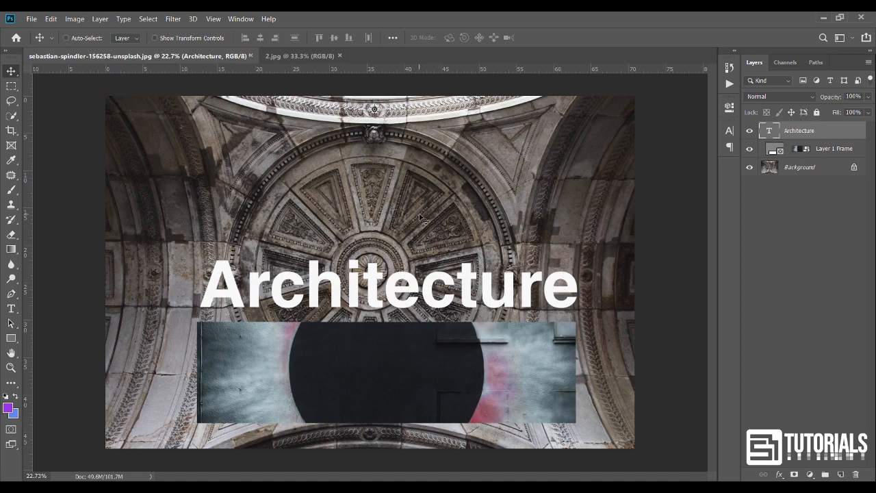
# Copy the 2.jpg image into the ceiling document over the Architecture text and enlarge it to cover the whole word.
pyautogui.click(304, 57)
pyautogui.moveTo(363, 210); pyautogui.dragTo(353, 271)
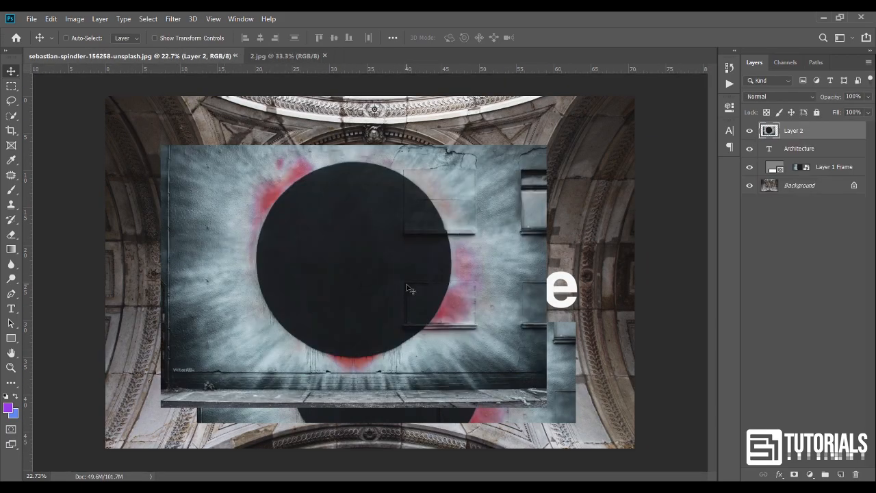
pyautogui.hotkey('ctrl', 't')
pyautogui.moveTo(551, 408); pyautogui.dragTo(581, 430)
pyautogui.press('Return')
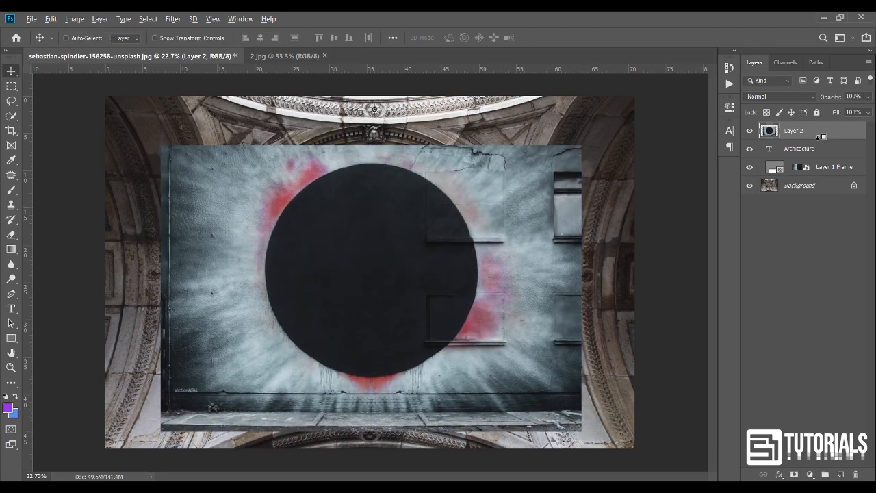
# Clip the copied image to the Architecture text layer and nudge it slightly within the letters.
pyautogui.keyDown('alt'); pyautogui.click(819, 137); pyautogui.keyUp('alt')
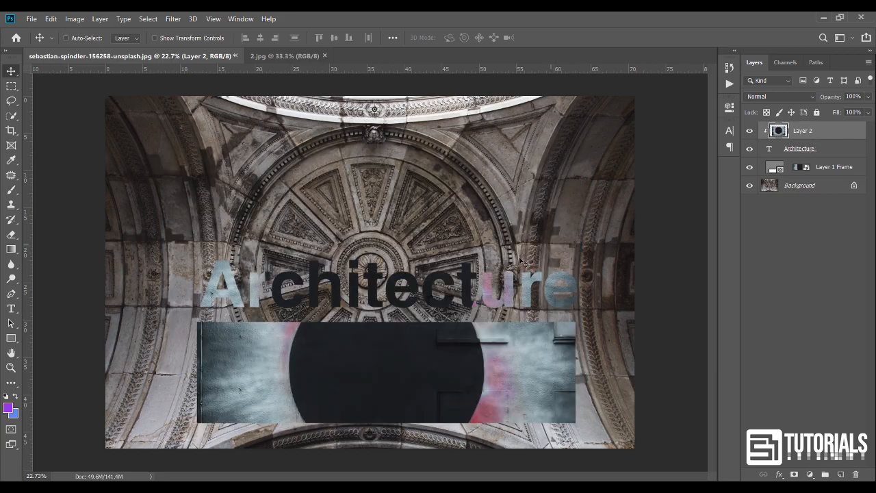
pyautogui.moveTo(410, 279)
pyautogui.mouseDown()
pyautogui.moveTo(404, 263)
pyautogui.moveTo(406, 273)
pyautogui.mouseUp()
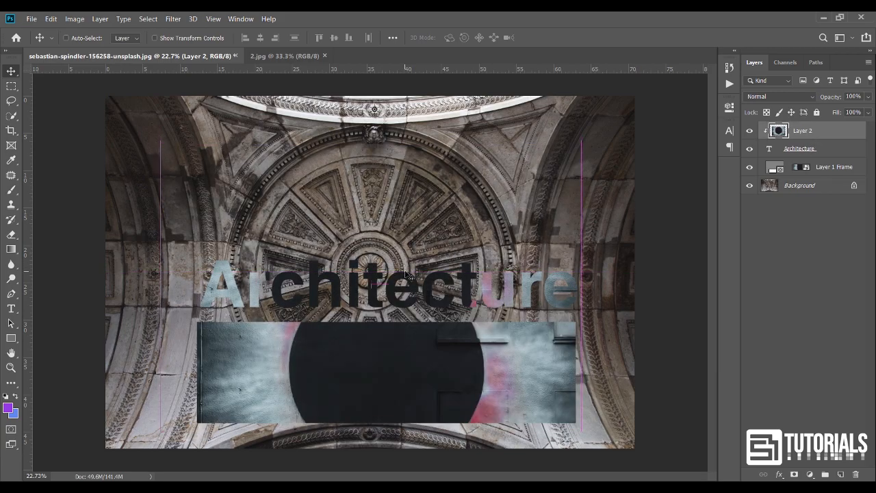
# Give the Architecture text layer a white (ffffff) stroke, 8 px wide and positioned Outside.
pyautogui.rightClick(839, 154)
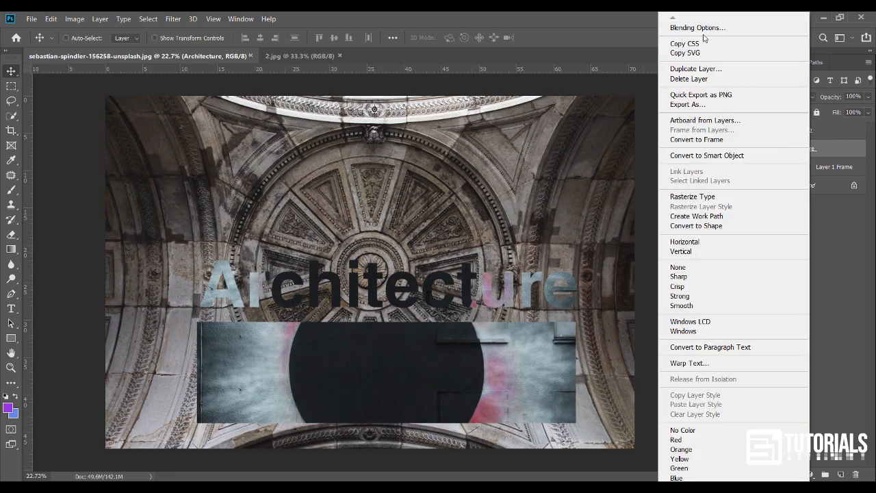
pyautogui.click(702, 28)
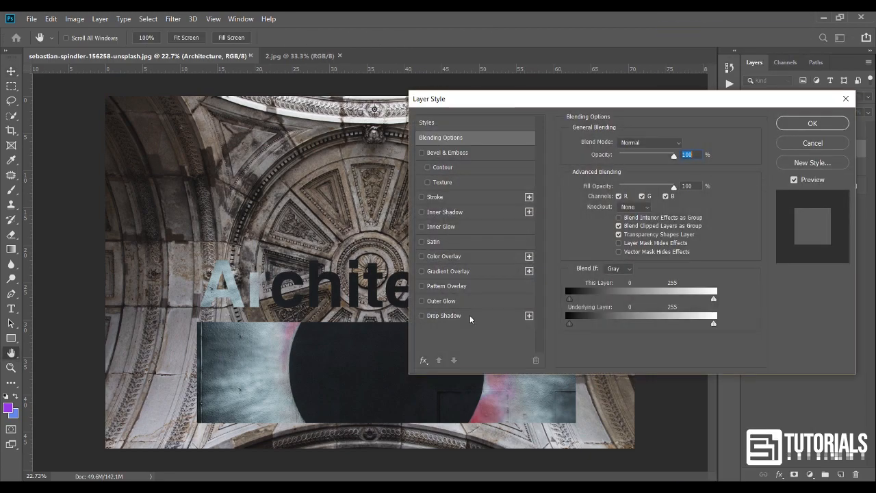
pyautogui.click(421, 197)
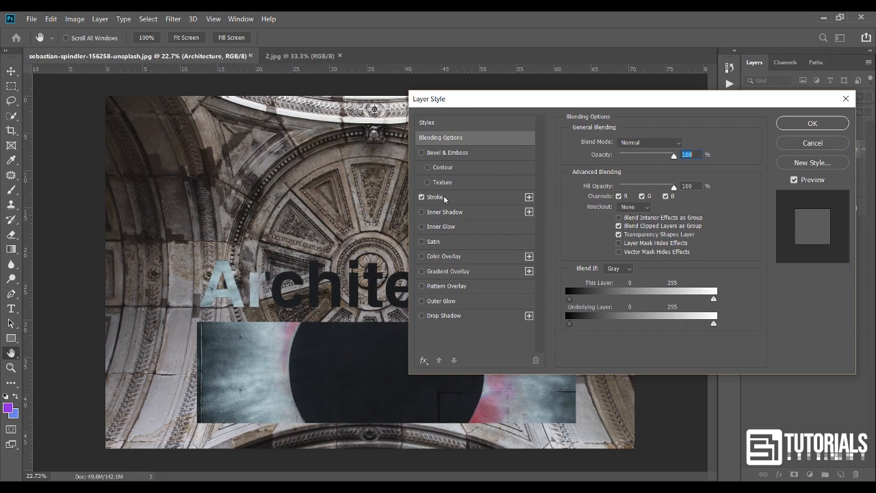
pyautogui.click(445, 197)
pyautogui.click(593, 224)
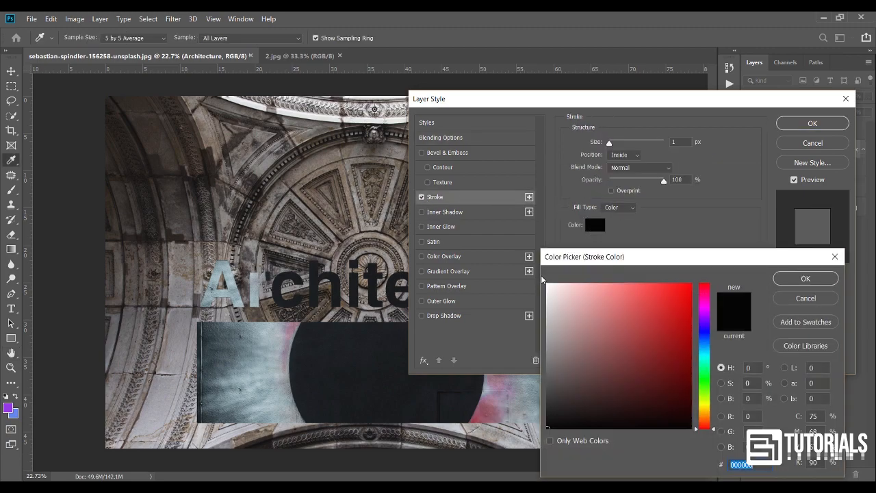
pyautogui.click(547, 283)
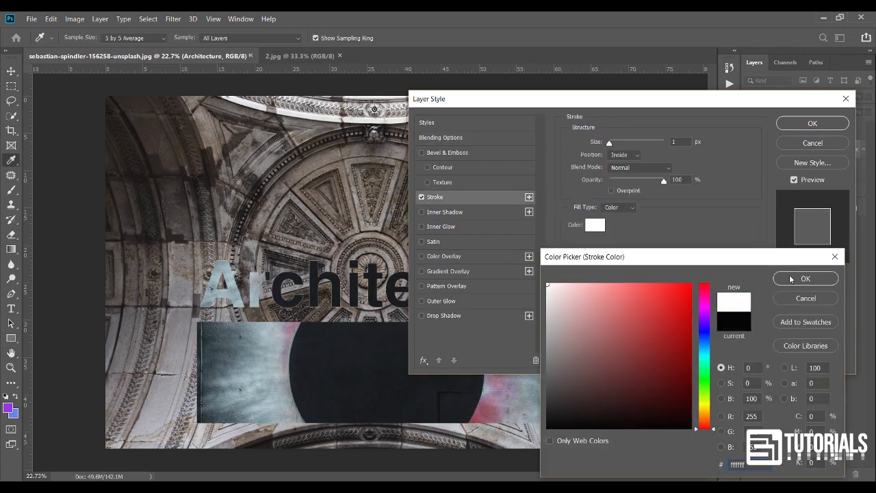
pyautogui.click(795, 279)
pyautogui.moveTo(609, 146); pyautogui.dragTo(615, 148)
pyautogui.click(624, 154)
pyautogui.click(624, 161)
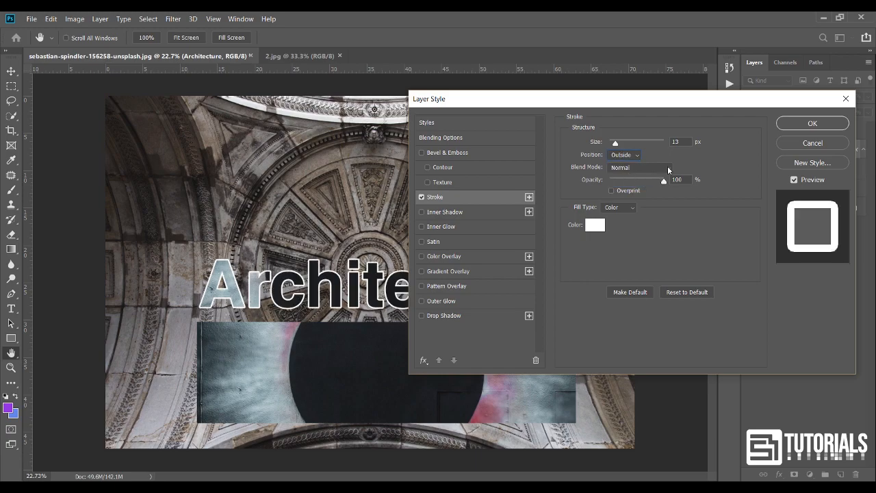
pyautogui.write('8')
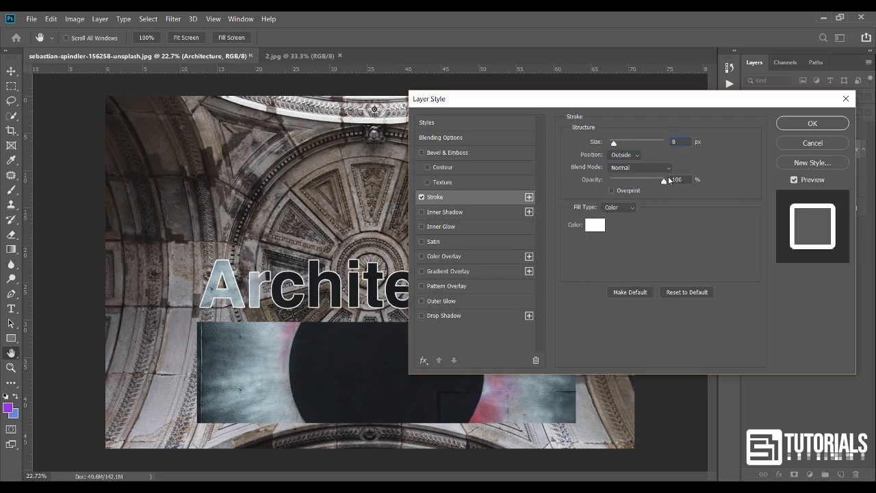
# Add a drop shadow to the Architecture text with 100% opacity, 0 px distance, 8% spread and 35 px size.
pyautogui.click(423, 316)
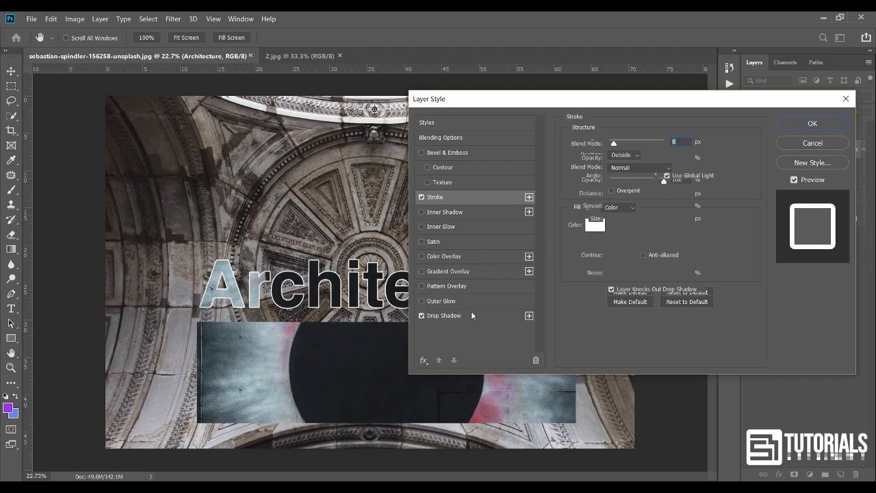
pyautogui.moveTo(614, 220); pyautogui.dragTo(651, 220)
pyautogui.moveTo(612, 198); pyautogui.dragTo(628, 221)
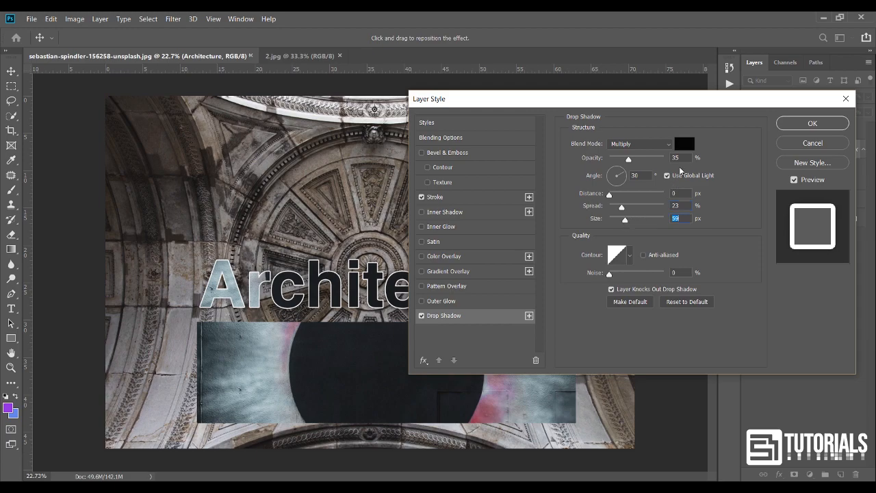
pyautogui.moveTo(628, 158); pyautogui.dragTo(689, 164)
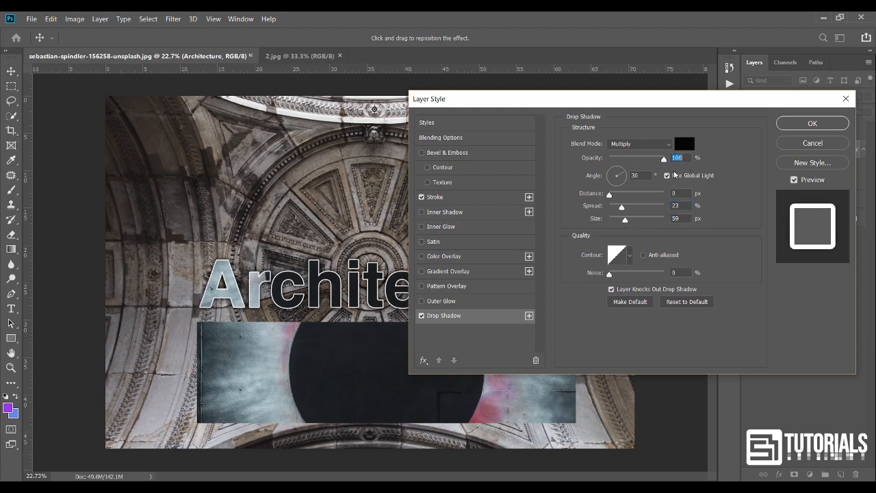
pyautogui.moveTo(625, 220)
pyautogui.mouseDown()
pyautogui.moveTo(613, 207)
pyautogui.moveTo(621, 220)
pyautogui.mouseUp()
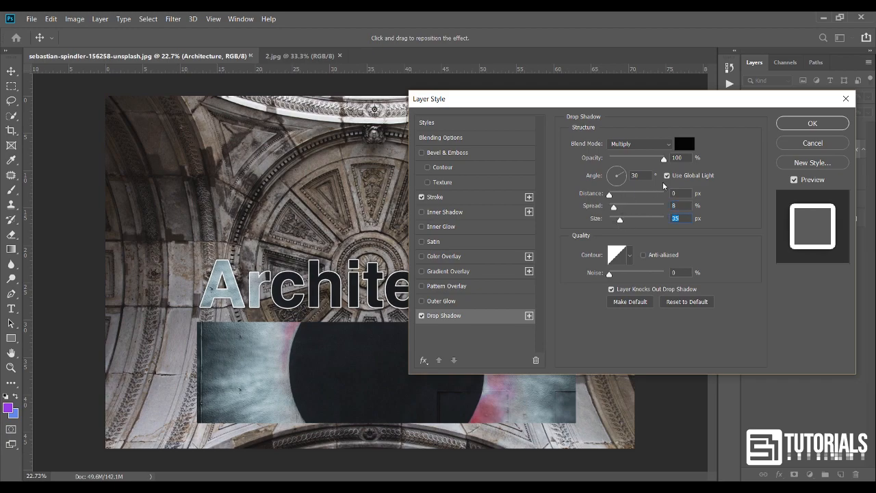
pyautogui.click(783, 128)
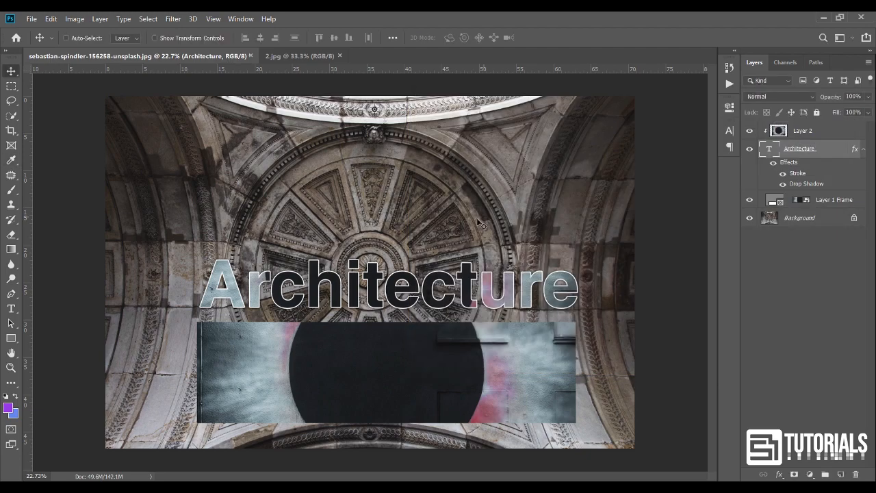
pyautogui.scroll(-5, 407, 278)
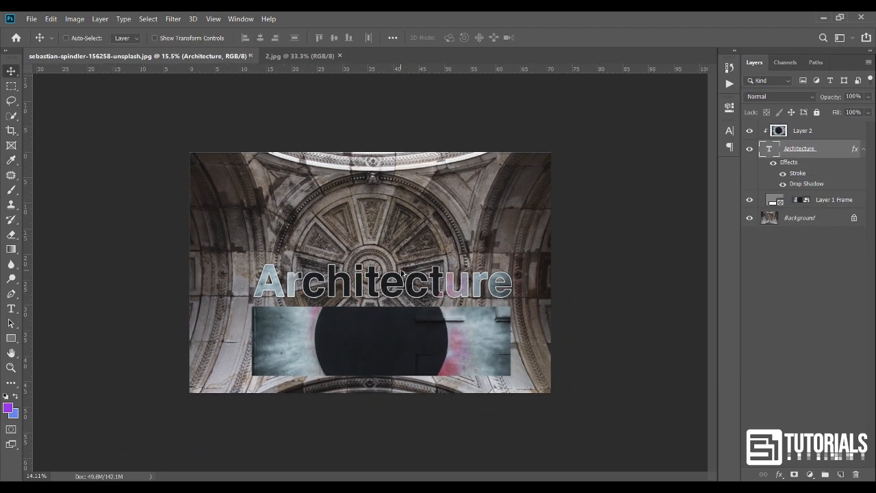
pyautogui.scroll(5, 414, 358)
pyautogui.scroll(1, 411, 354)
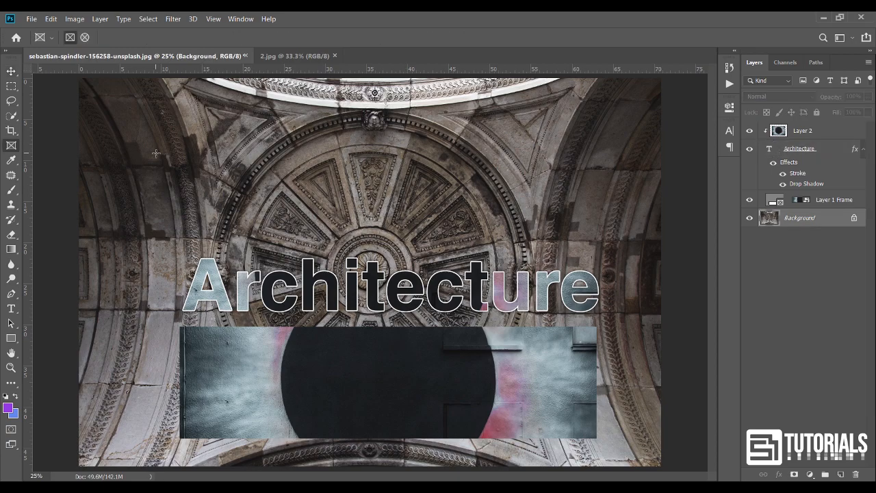
pyautogui.click(15, 72)
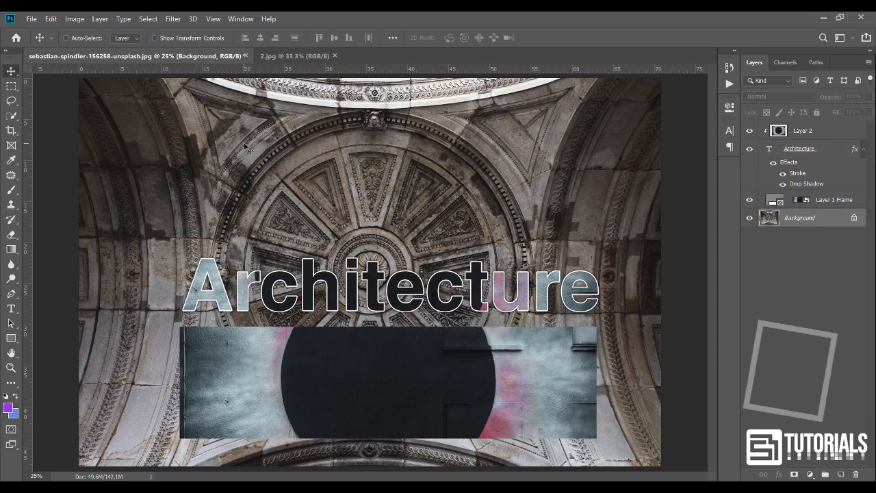